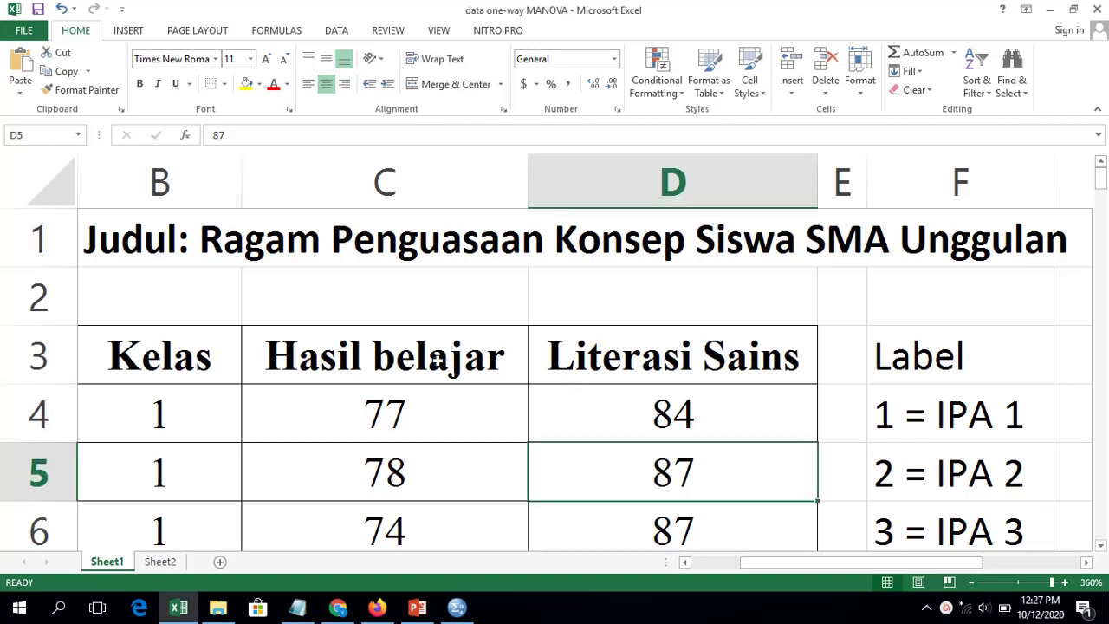
Examine the Hasil belajar and Literasi Sains columns and the label key that assigns class codes to IPA 1 through IPA 4.
left_click(438, 360)
left_click(431, 183)
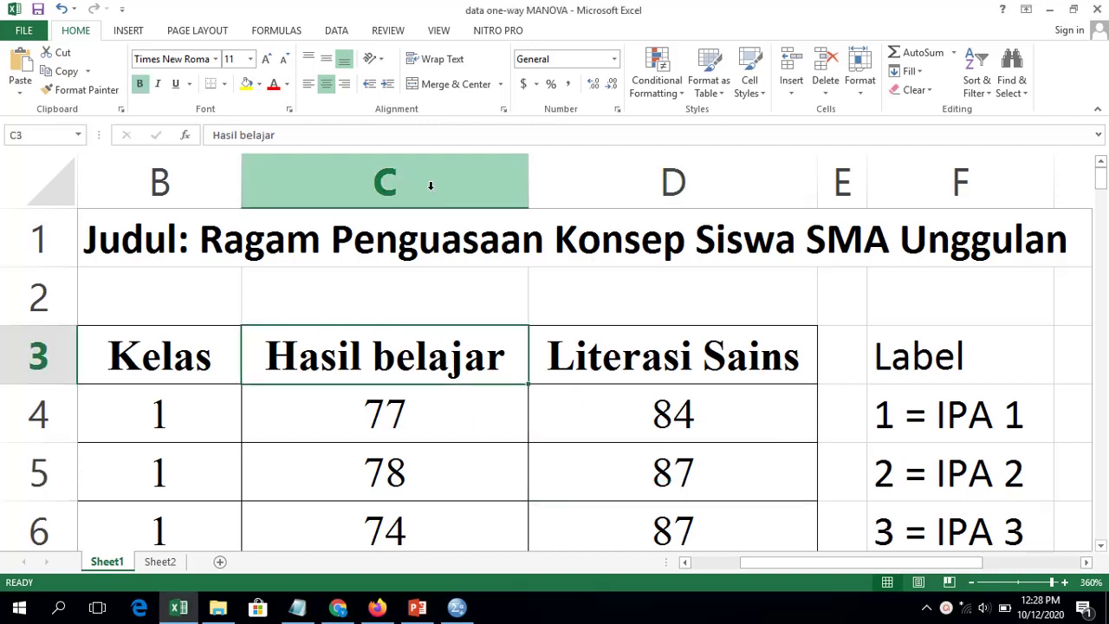
left_click(585, 180)
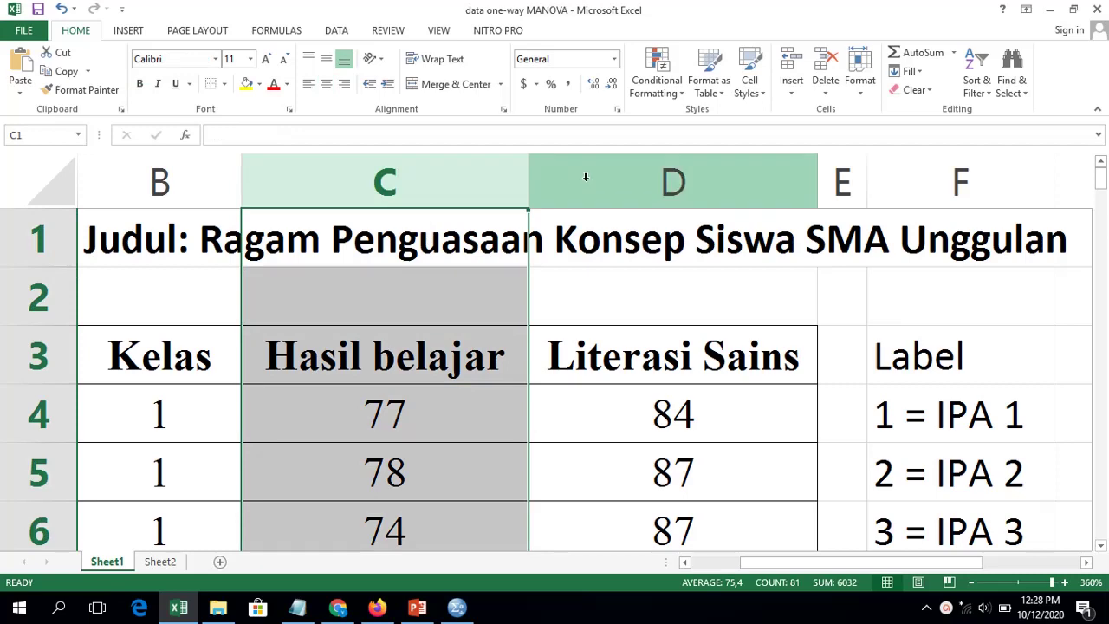
left_click(624, 388)
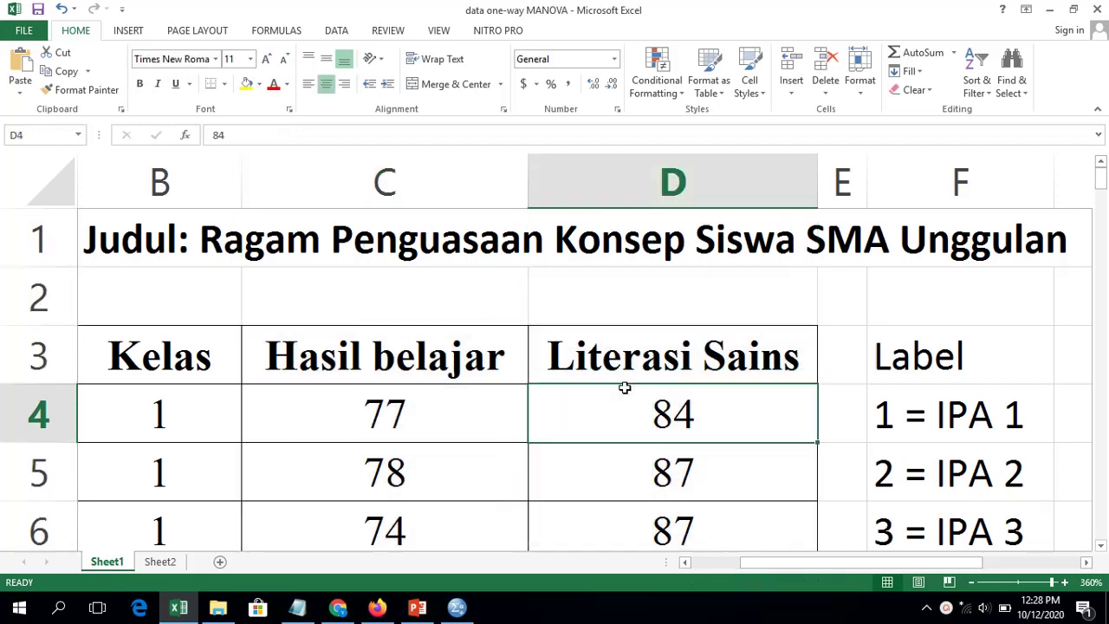
scroll(878, 379, "down", 1)
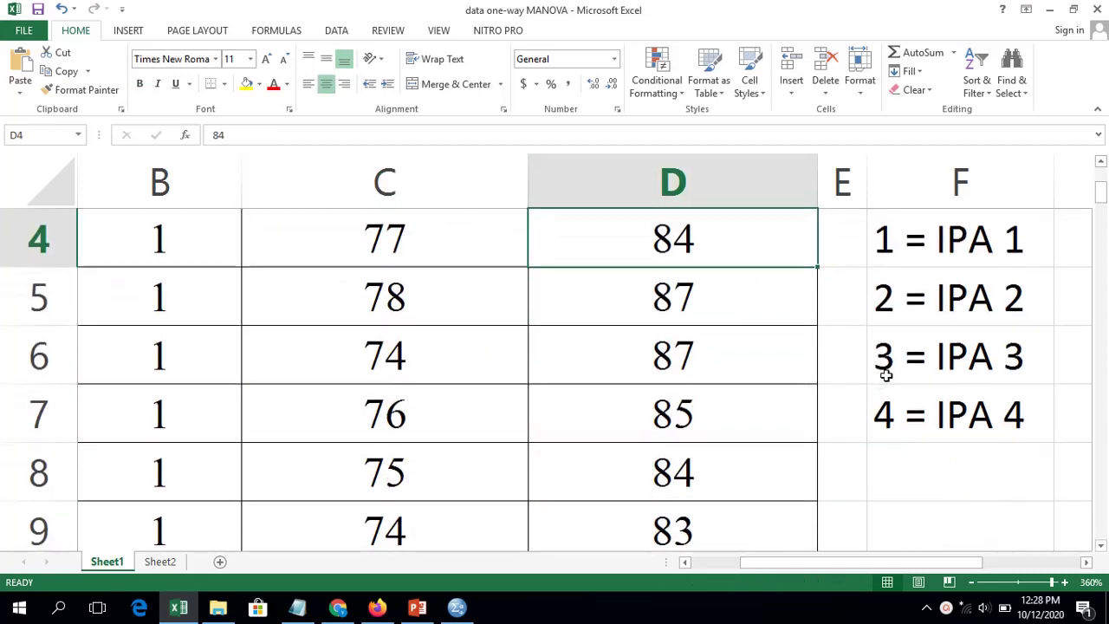
left_click(959, 243)
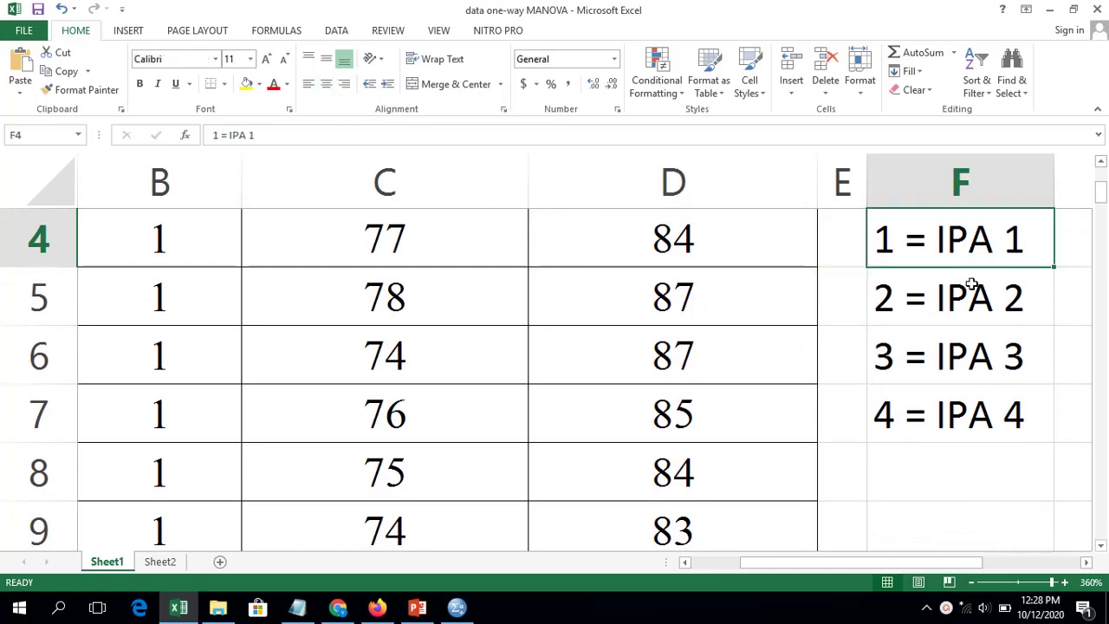
left_click(972, 286)
left_click(993, 348)
left_click(993, 404)
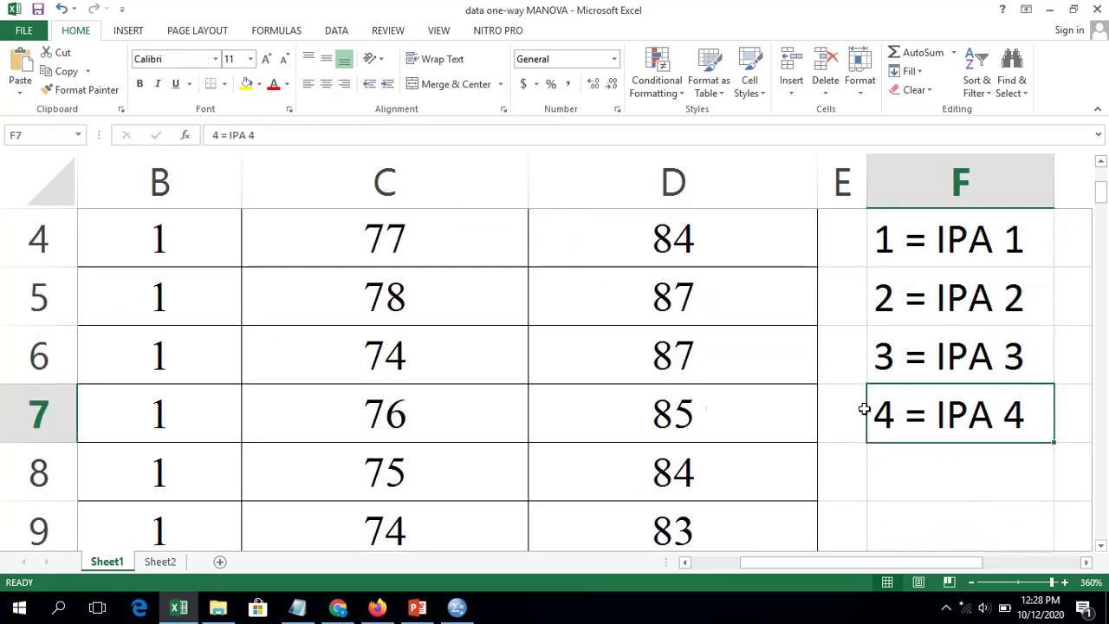
scroll(680, 403, "up", 1)
scroll(767, 378, "down", 1)
scroll(1019, 279, "up", 1)
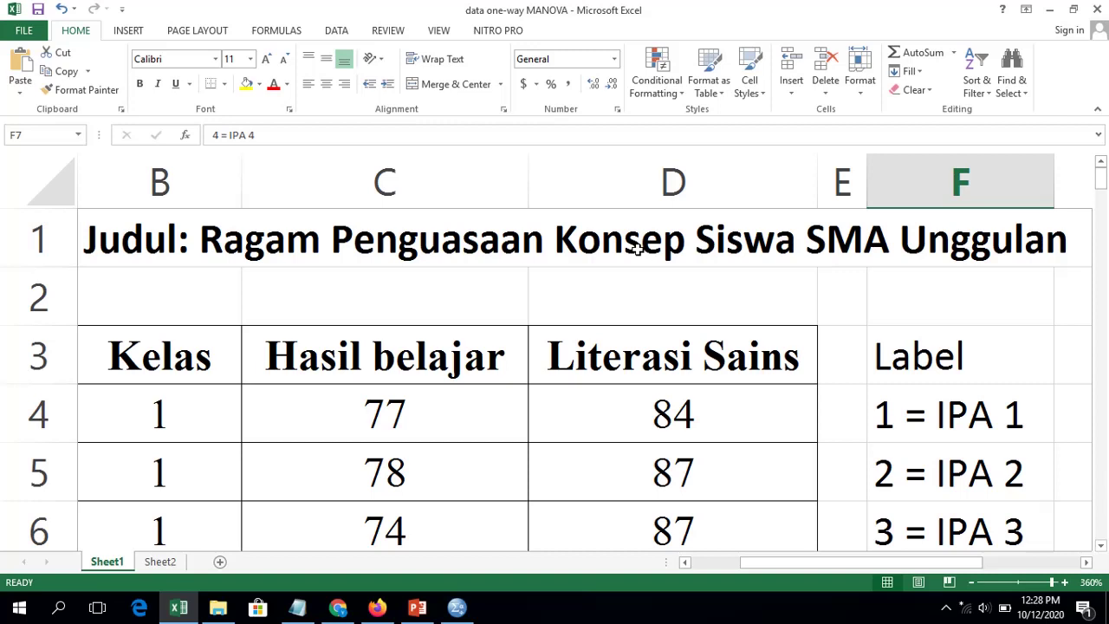
left_click(467, 185)
left_click(673, 173)
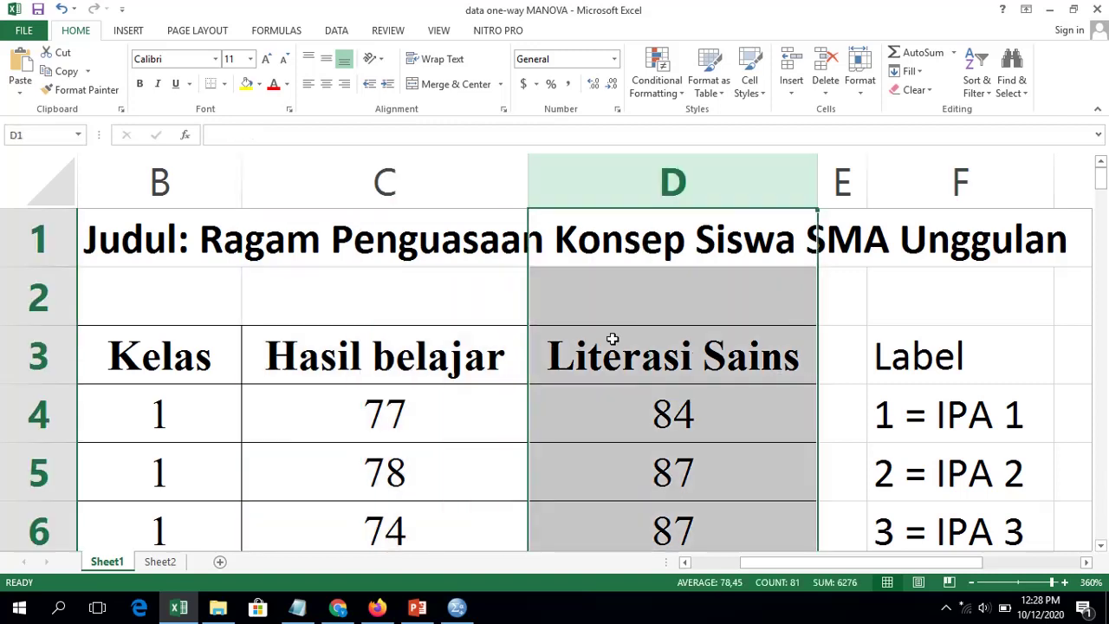
left_click(397, 433)
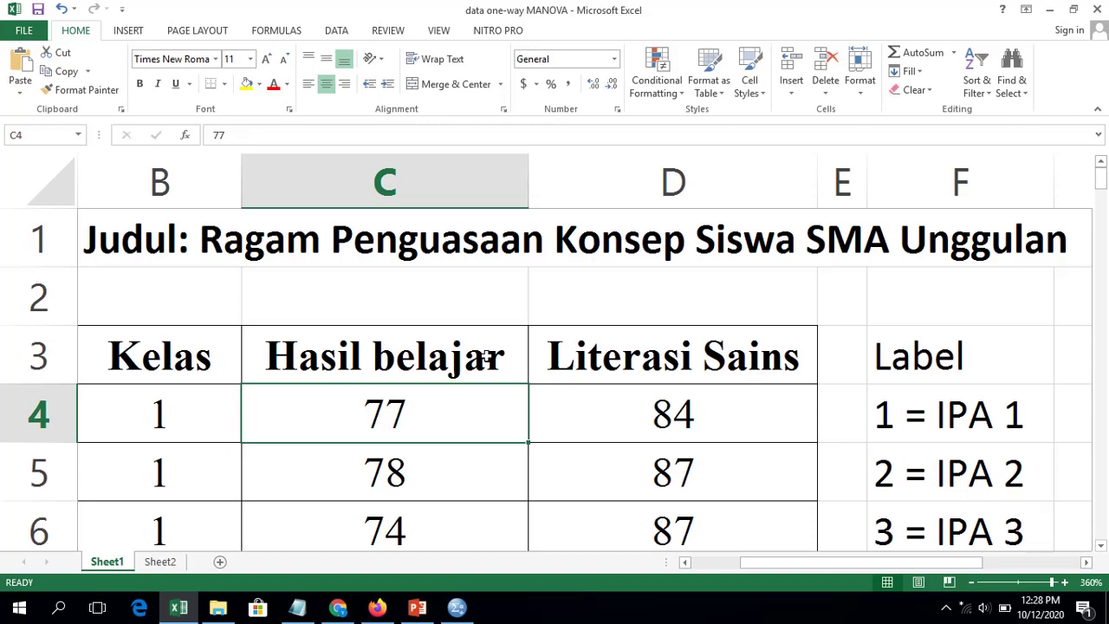
Switch to SPSS, show the variable definitions, and arrange its window beside the reduced Excel workbook window.
left_click(457, 607)
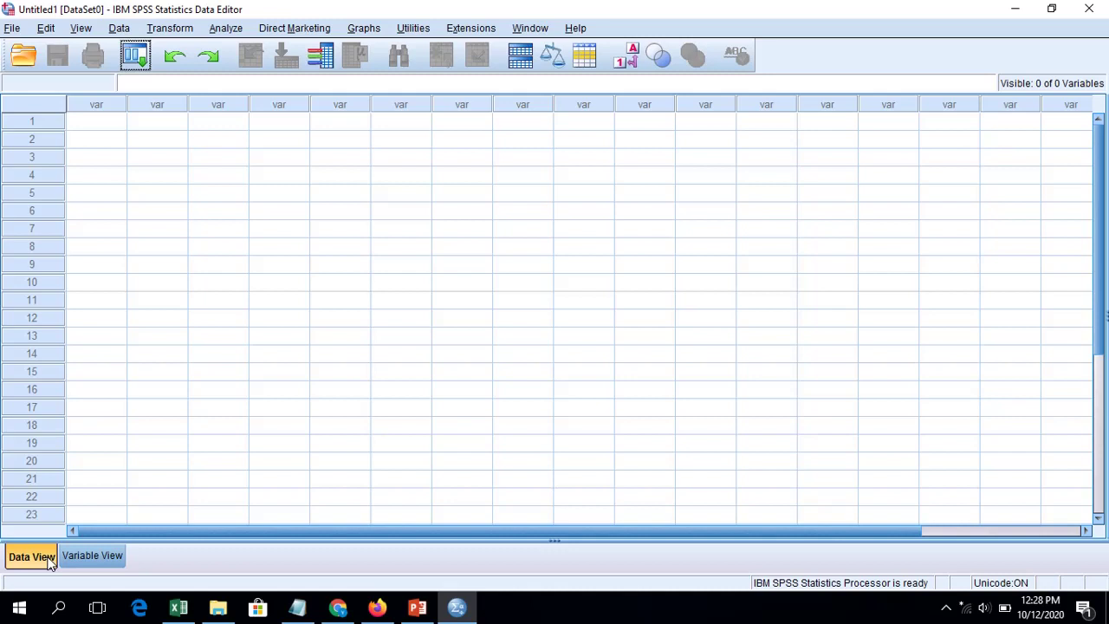
left_click(93, 561)
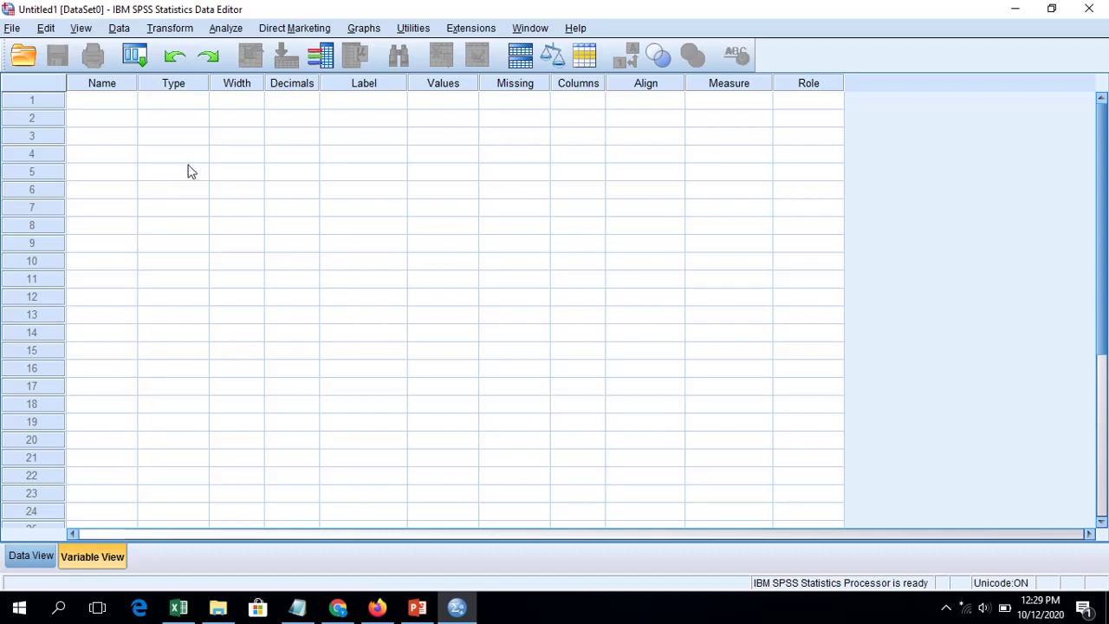
left_click(1052, 17)
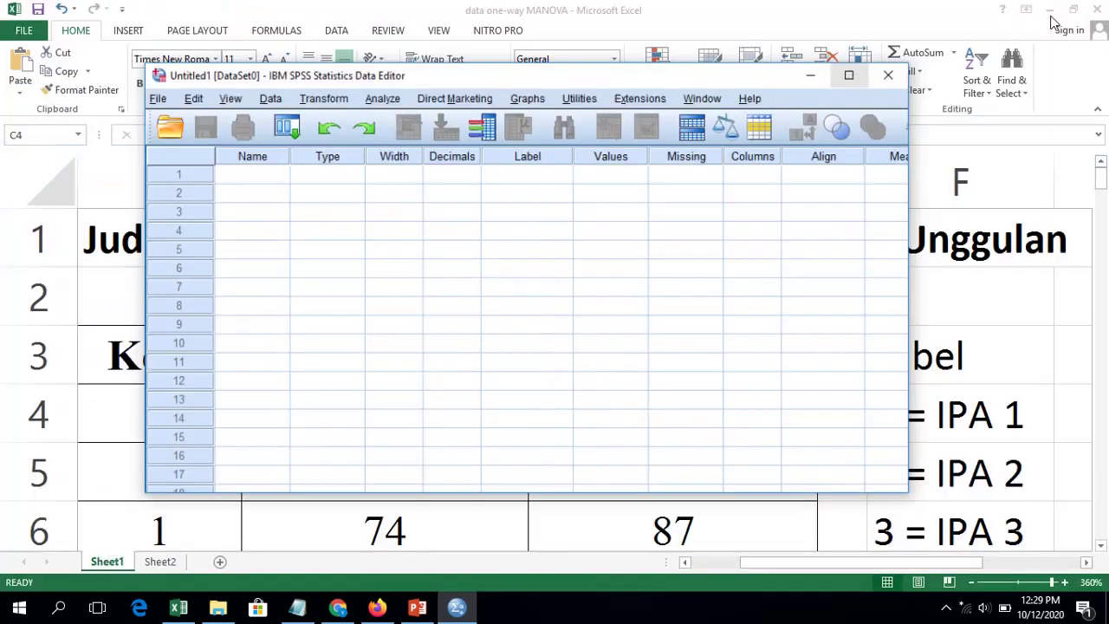
left_click_drag(537, 95, 713, 95)
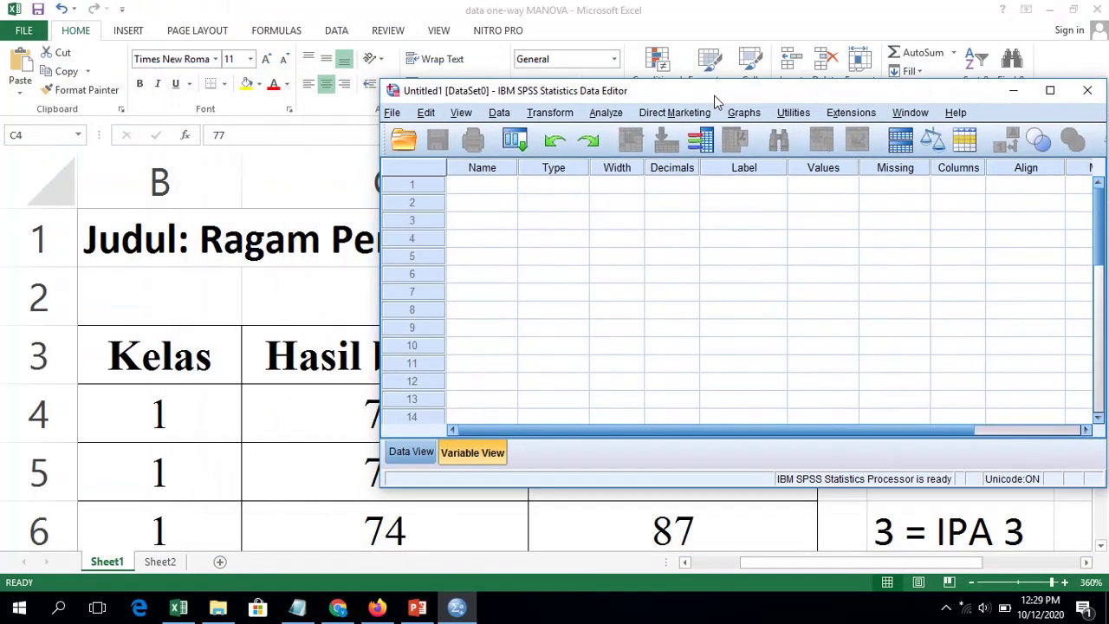
left_click(468, 8)
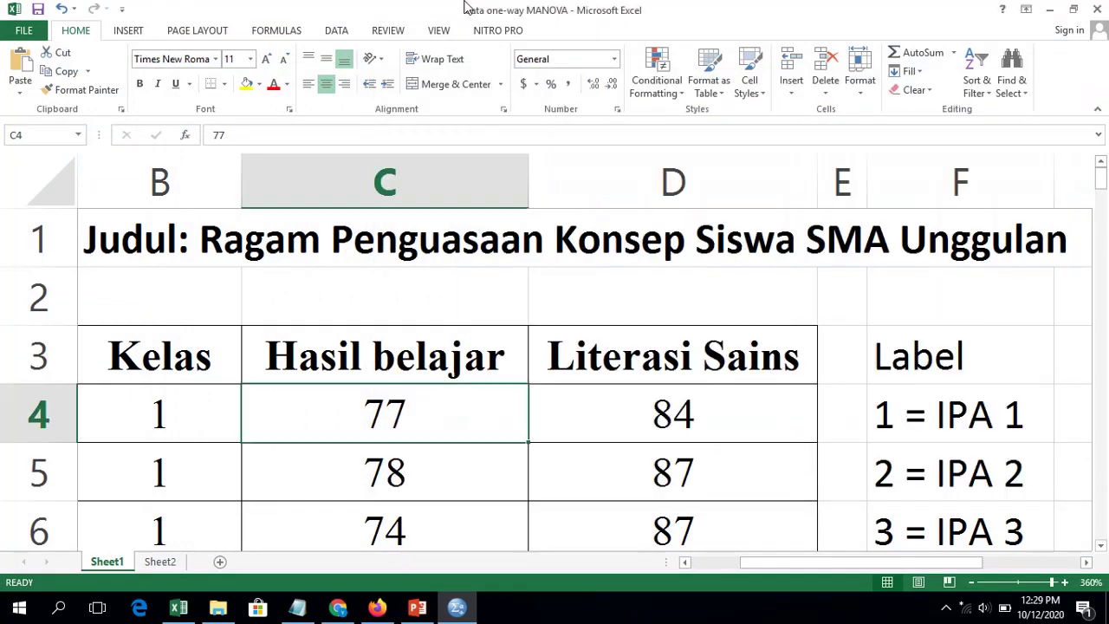
left_click(1068, 9)
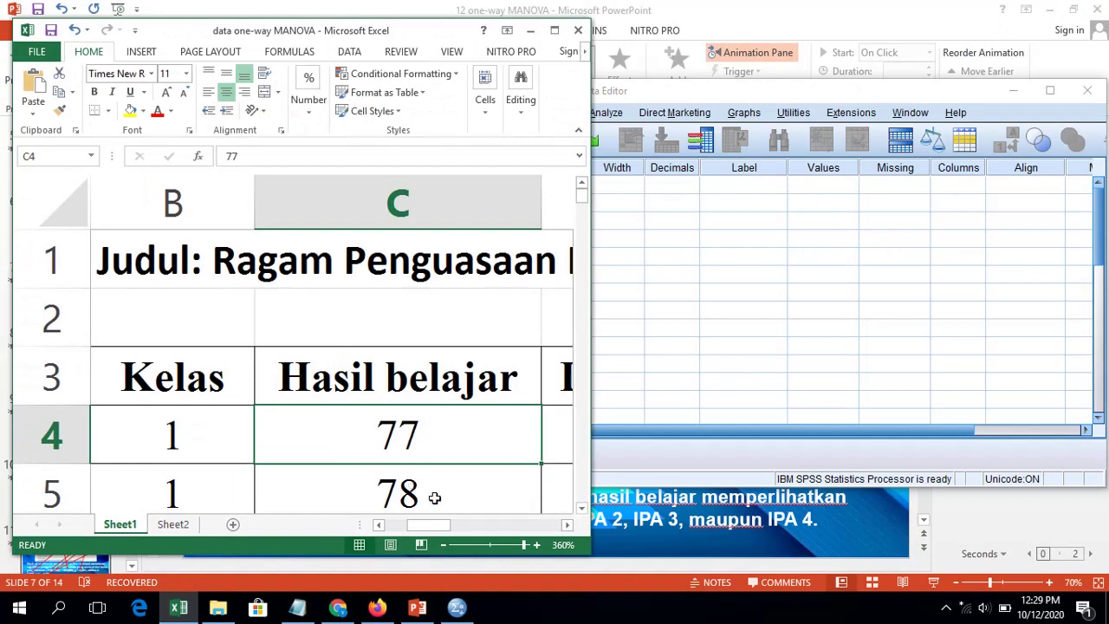
Zoom the Excel worksheet out to 240% and bring the Kelas, Hasil belajar and Literasi Sains columns into view.
left_click(442, 544)
left_click(442, 544)
left_click(442, 544)
left_click(442, 544)
left_click(442, 544)
left_click(443, 544)
left_click(443, 545)
left_click(444, 547)
left_click(444, 547)
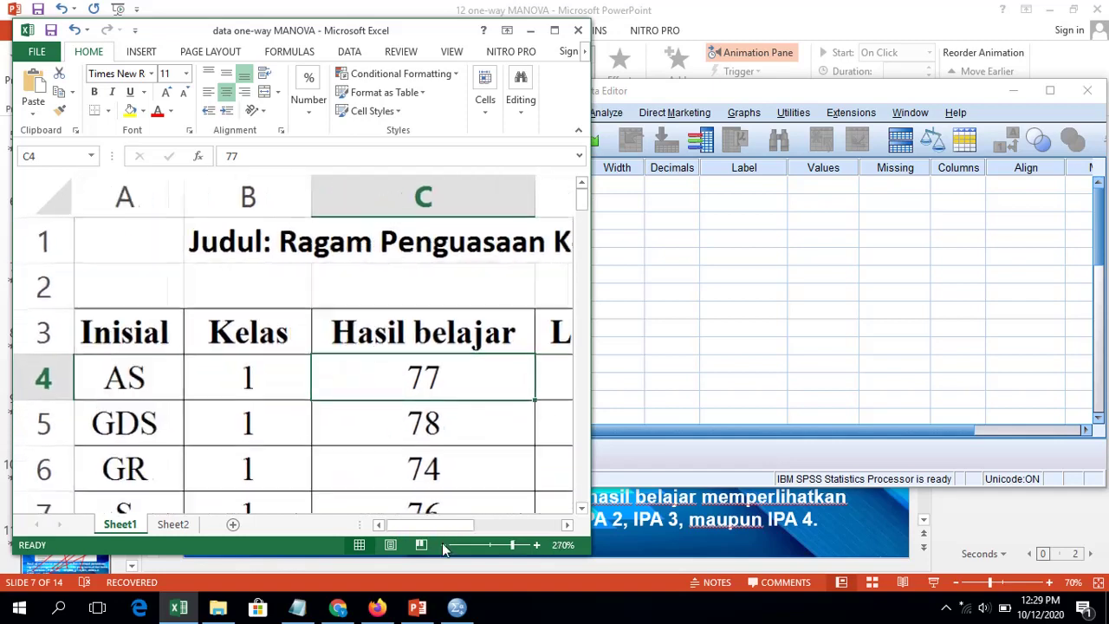
left_click(444, 547)
left_click(443, 547)
left_click(443, 547)
left_click(372, 384)
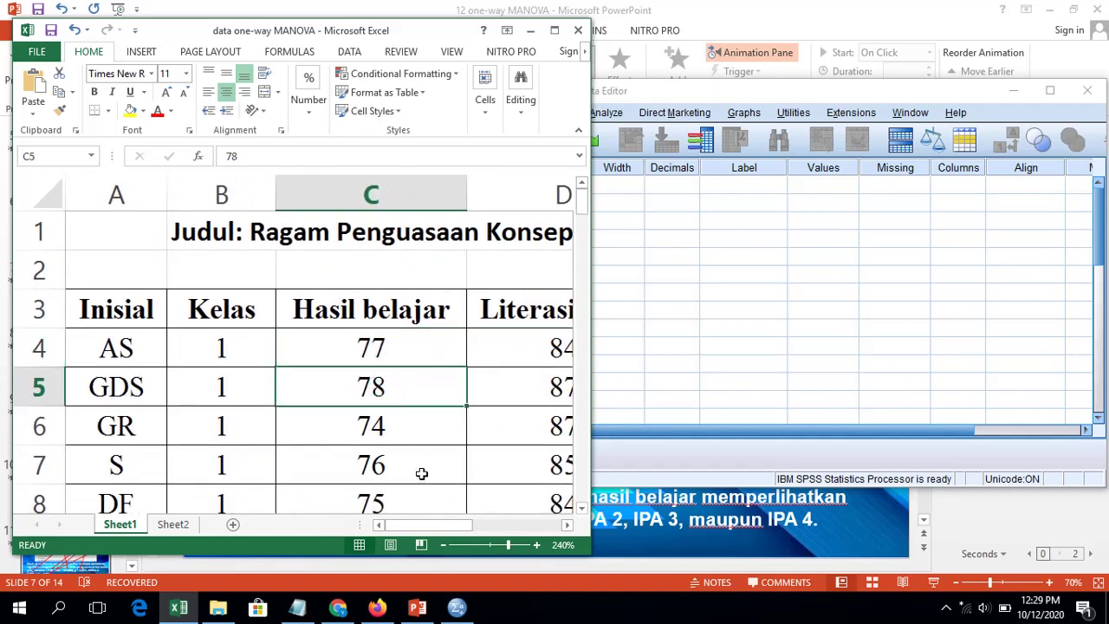
left_click_drag(421, 526, 442, 526)
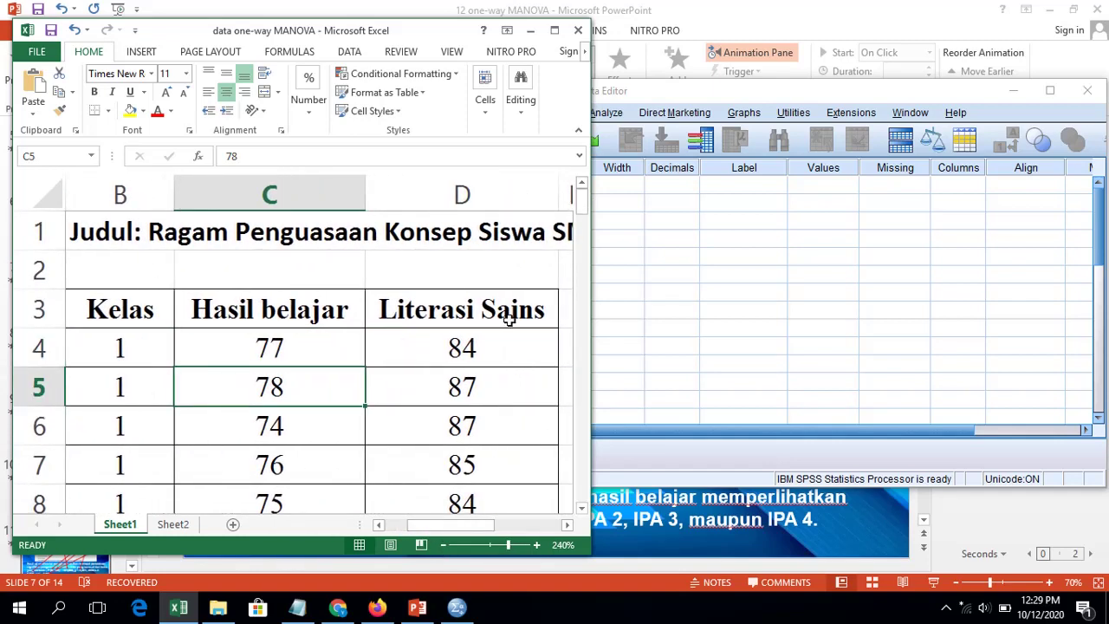
left_click(626, 185)
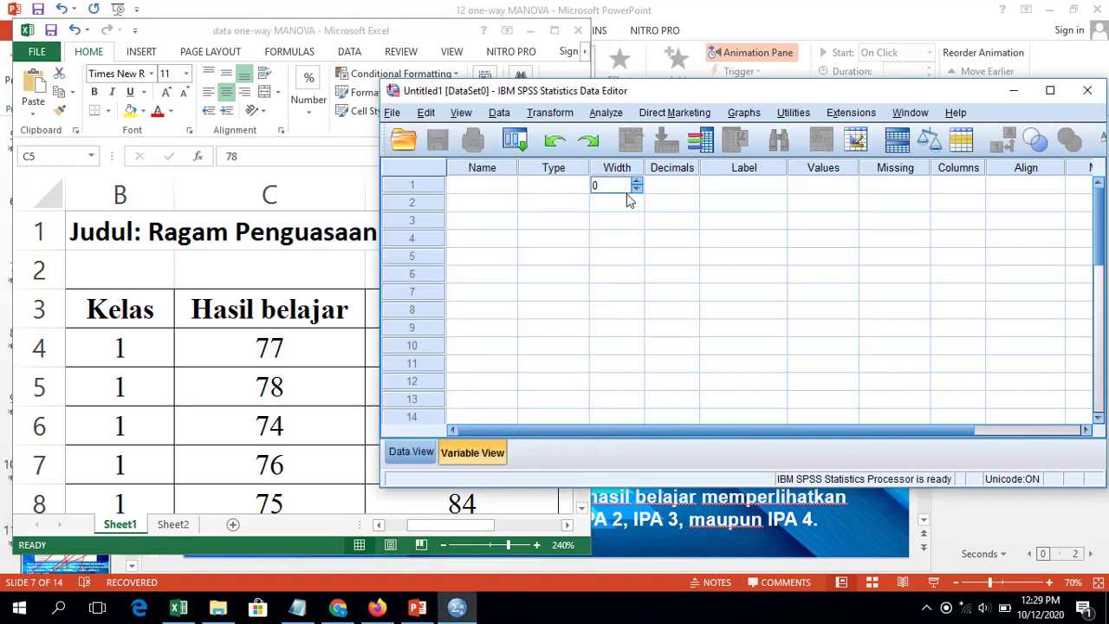
left_click(272, 276)
left_click(269, 312)
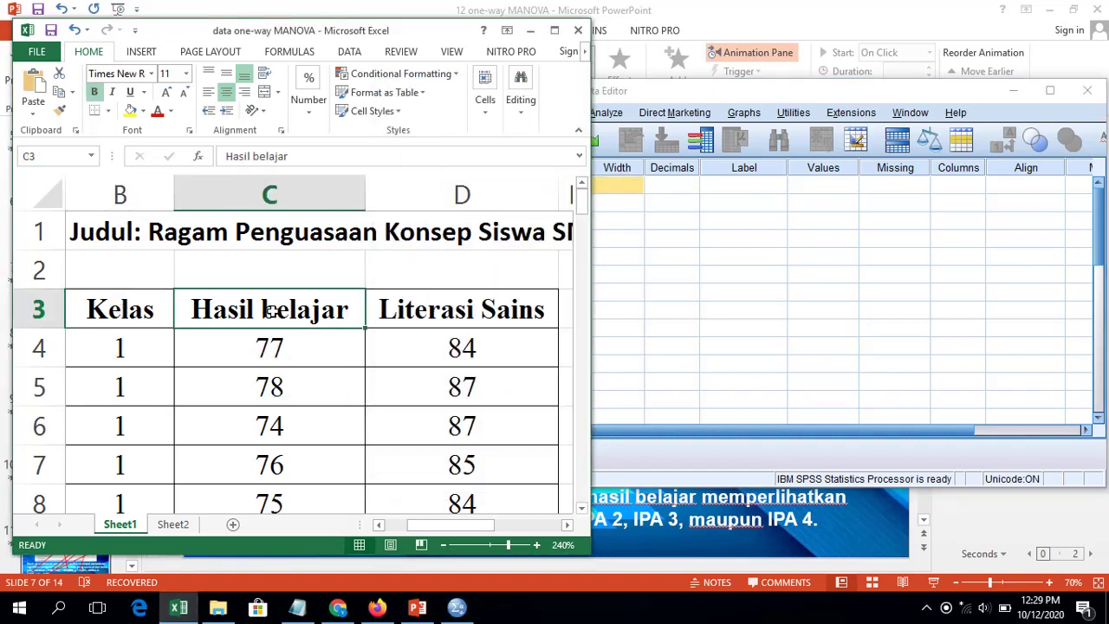
left_click(468, 307)
left_click(638, 221)
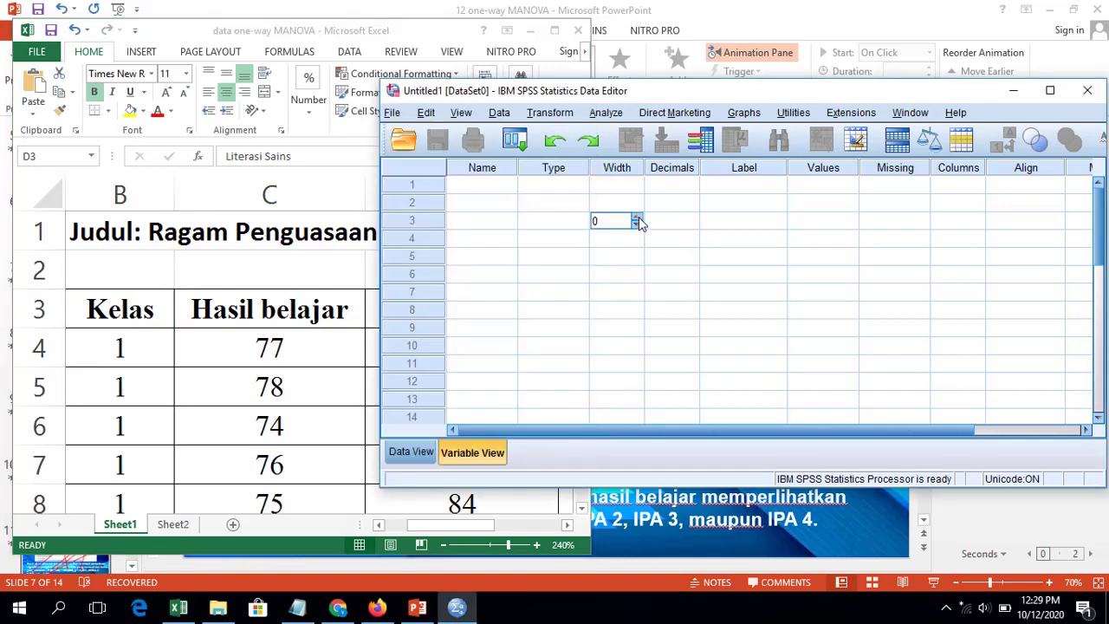
Define three variables in the SPSS data set, named Kelas, HB and LS.
left_click(483, 189)
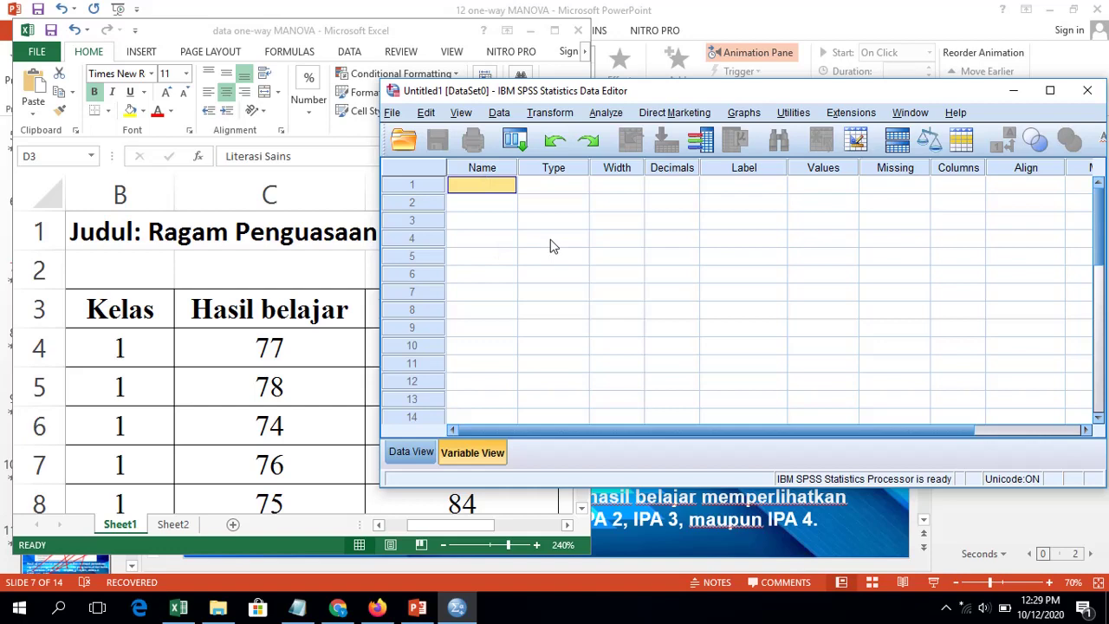
type("Kelas")
key("Return")
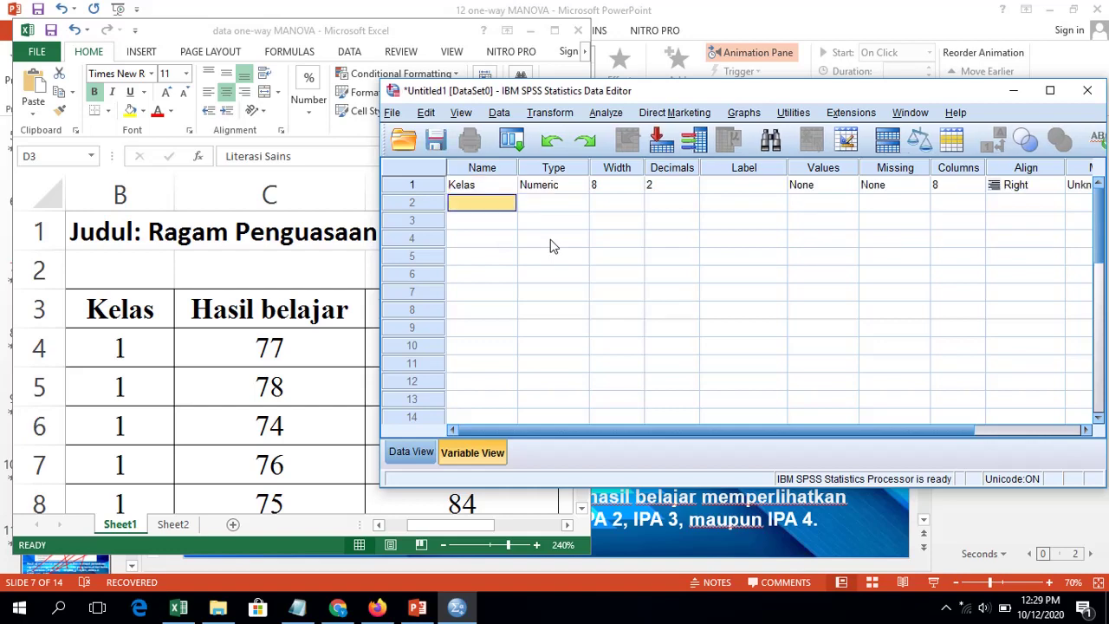
type("HB")
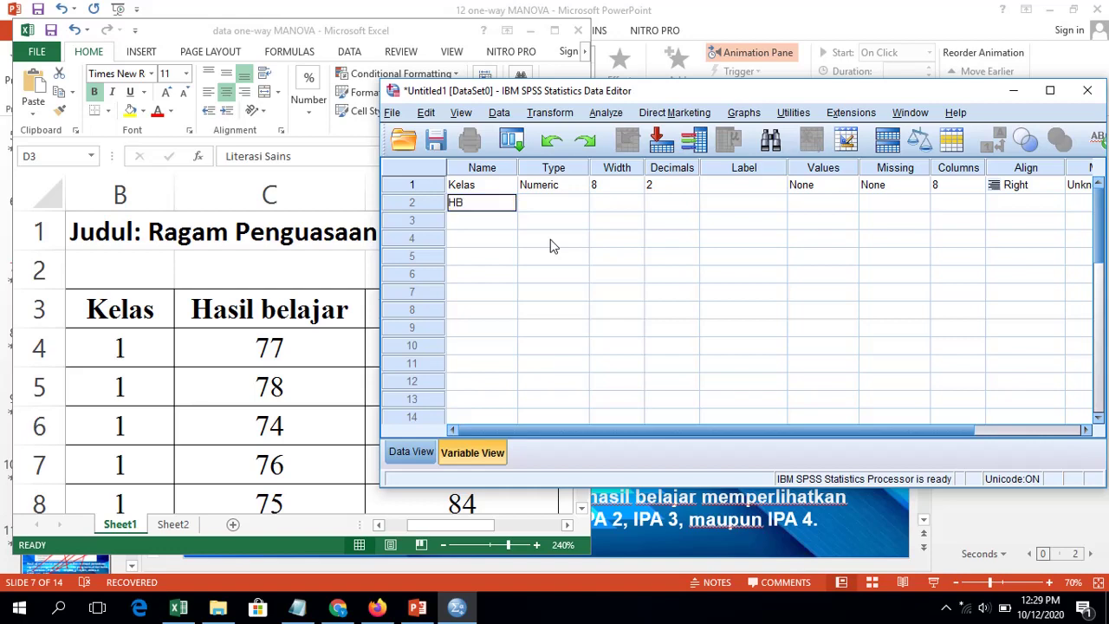
key("Return")
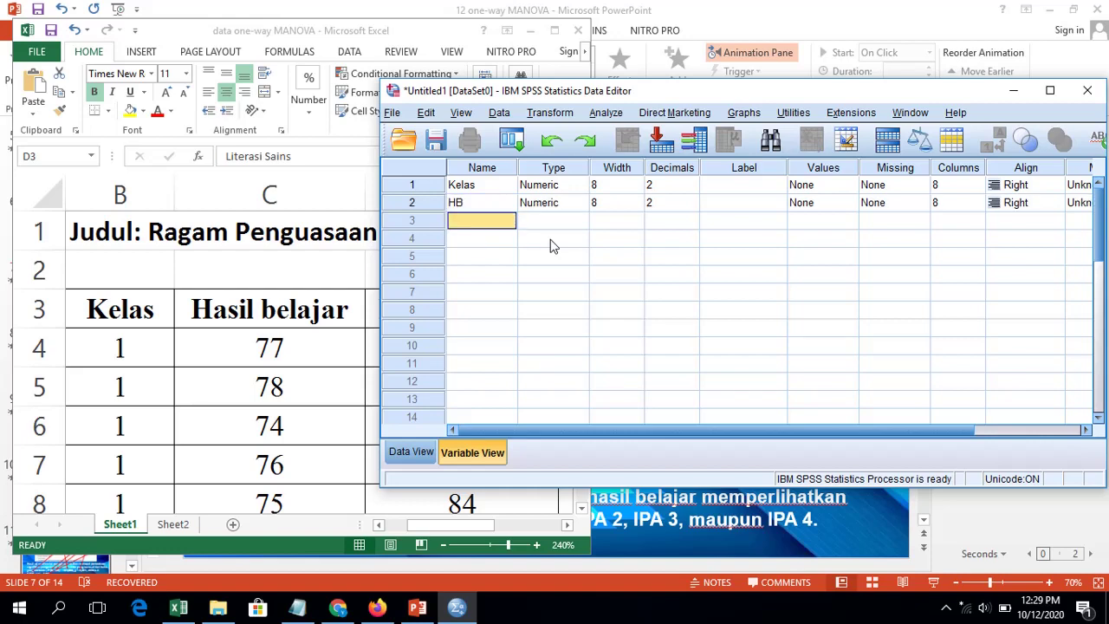
type("LS")
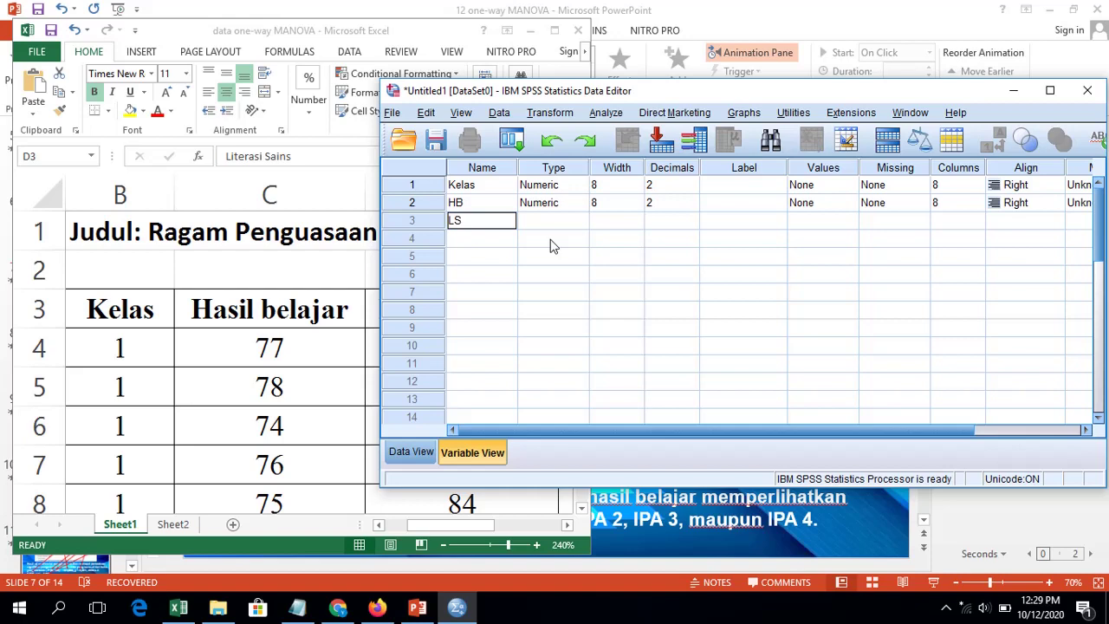
key("Return")
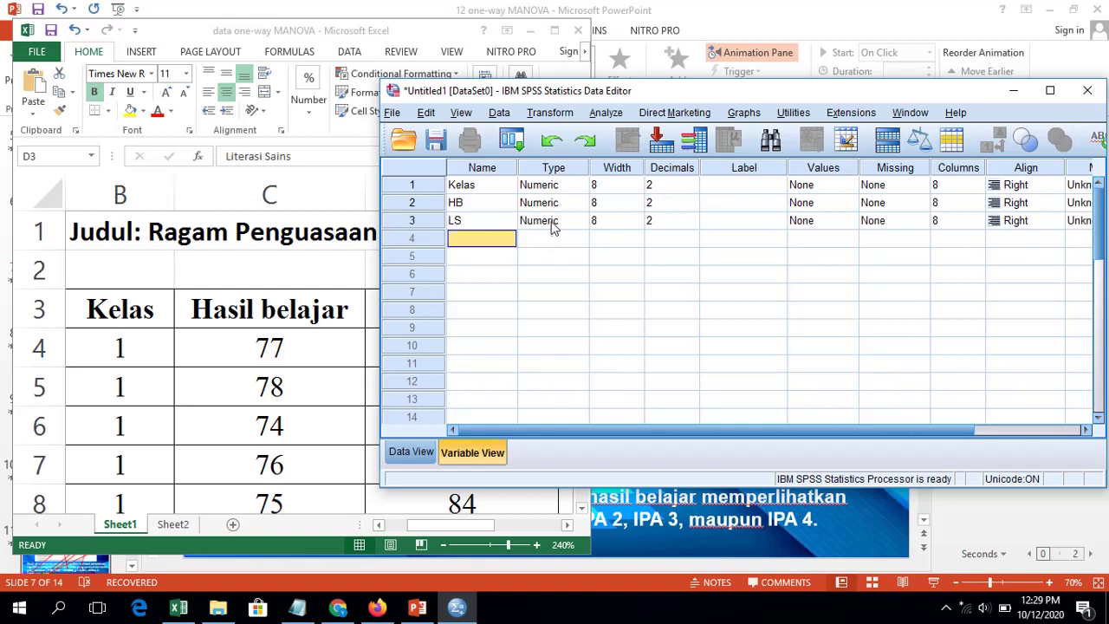
Label the HB variable "Hasil belajar" and the LS variable "Literasi sains".
left_click(730, 202)
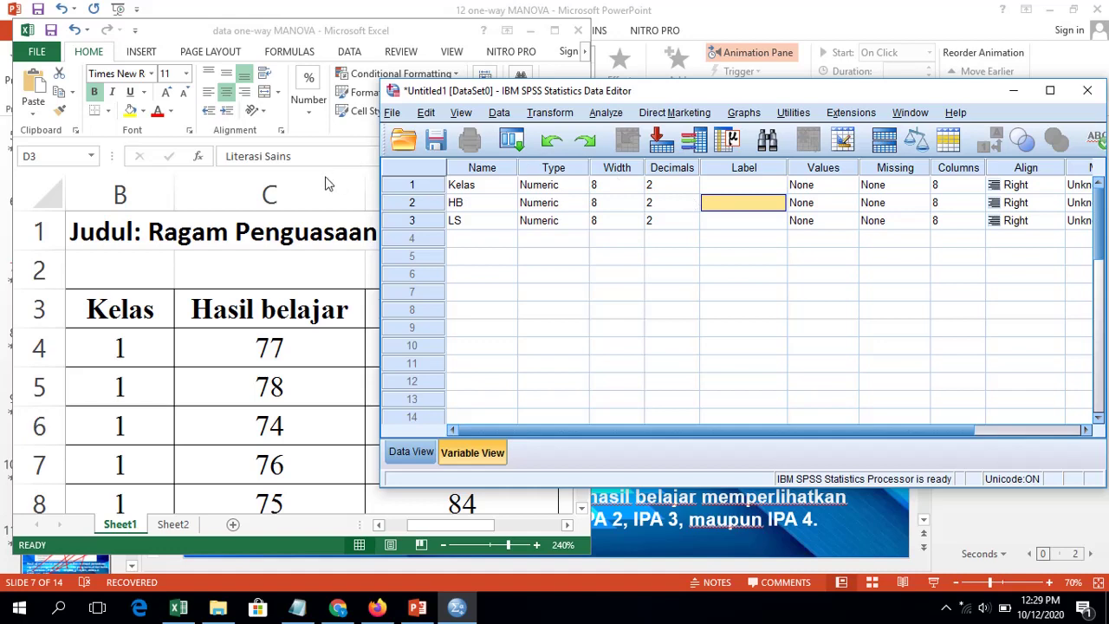
type("Hasil be")
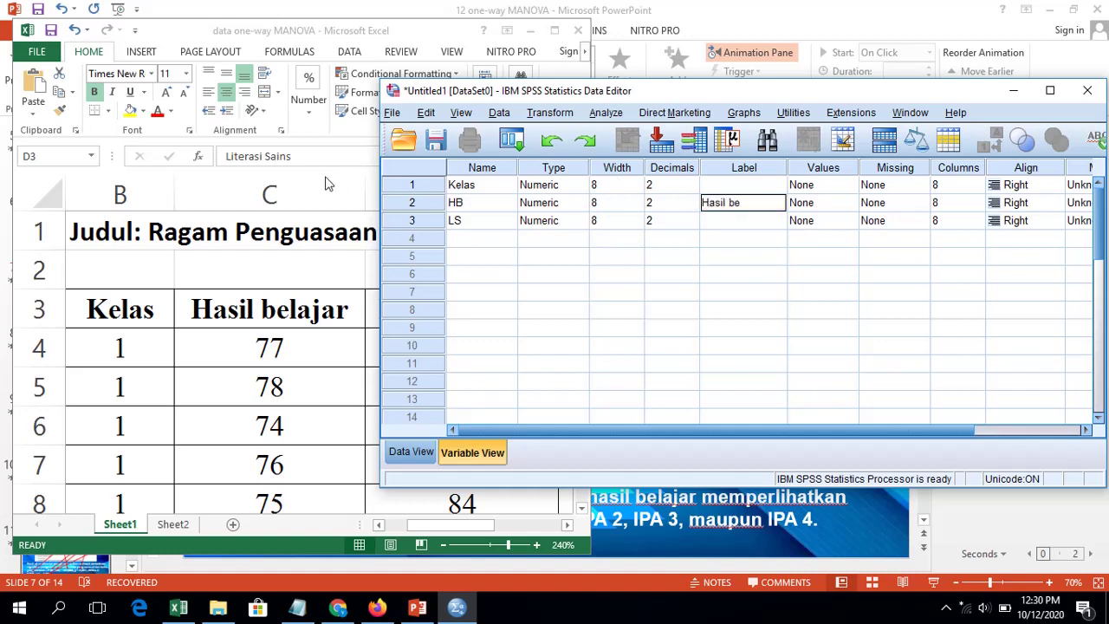
type("lajar")
key("Return")
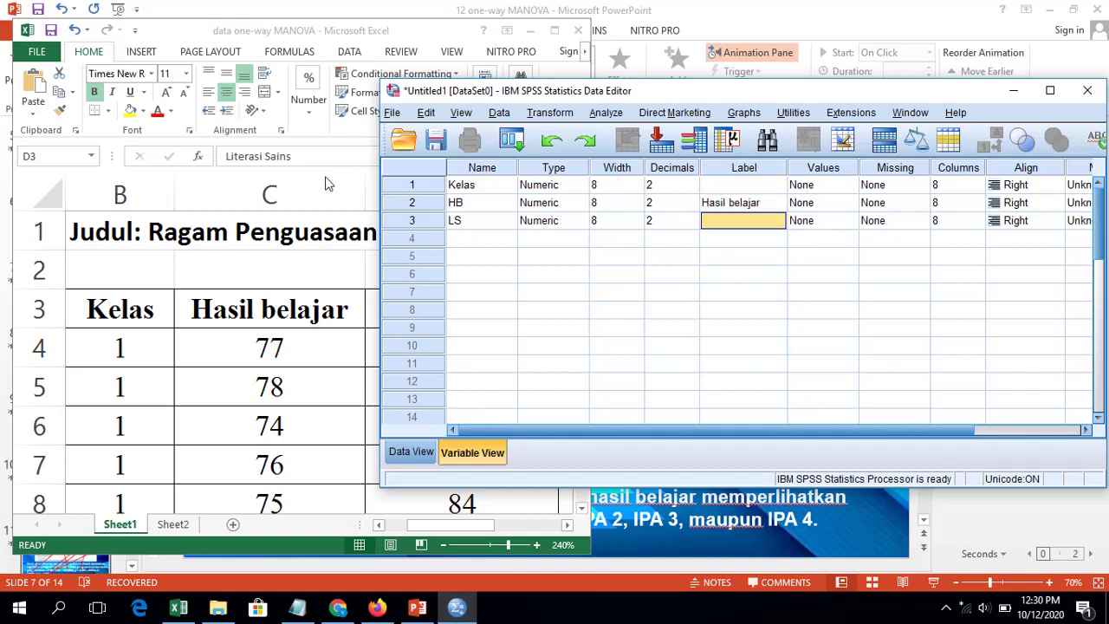
type("Literasi")
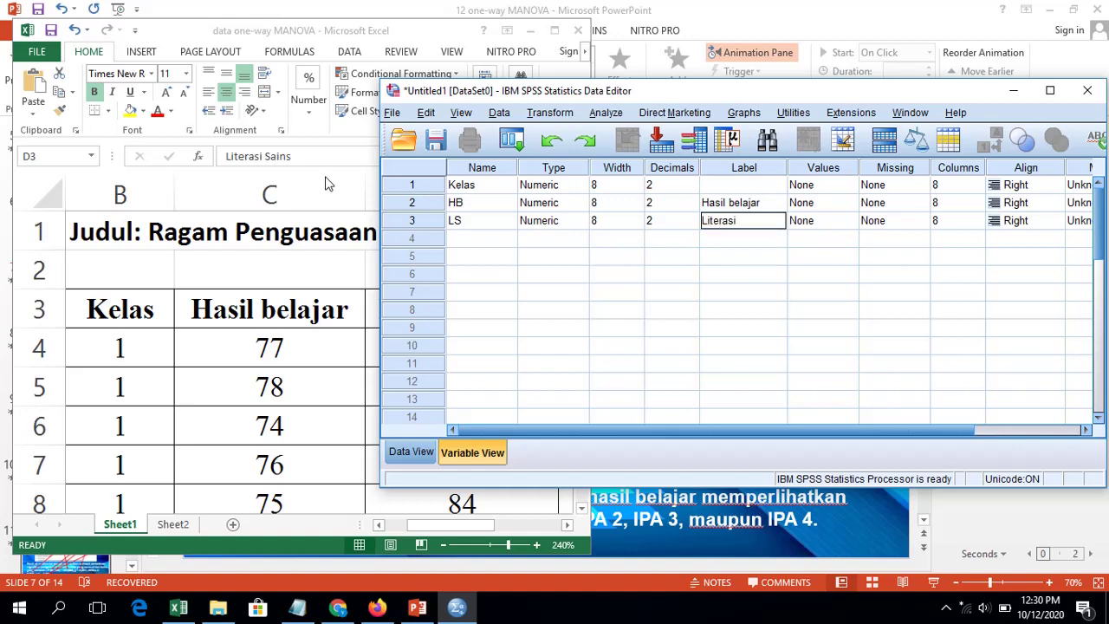
type(" sains")
key("Return")
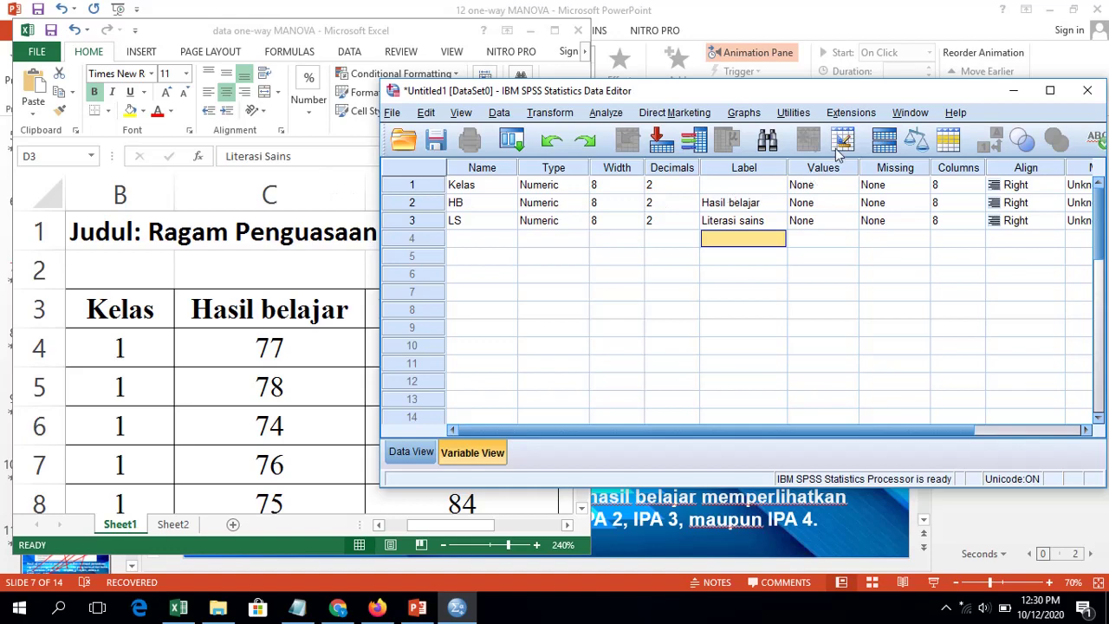
Assign value labels to the Kelas variable, with 1 as "IPA 1" and 2 as "IPA 2".
left_click_drag(833, 91, 735, 88)
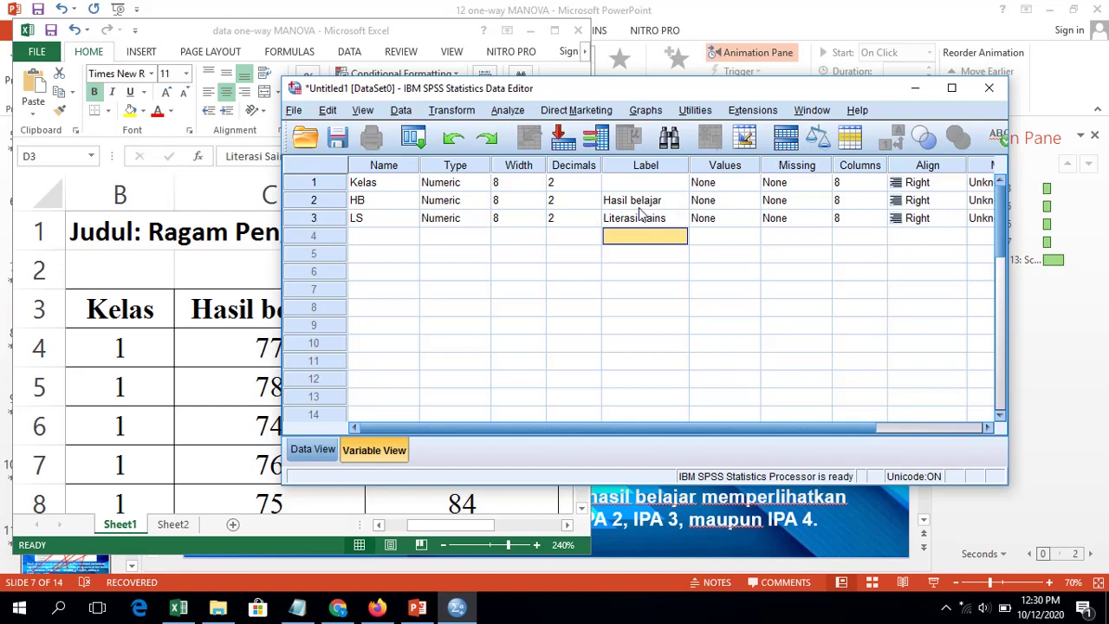
left_click(397, 185)
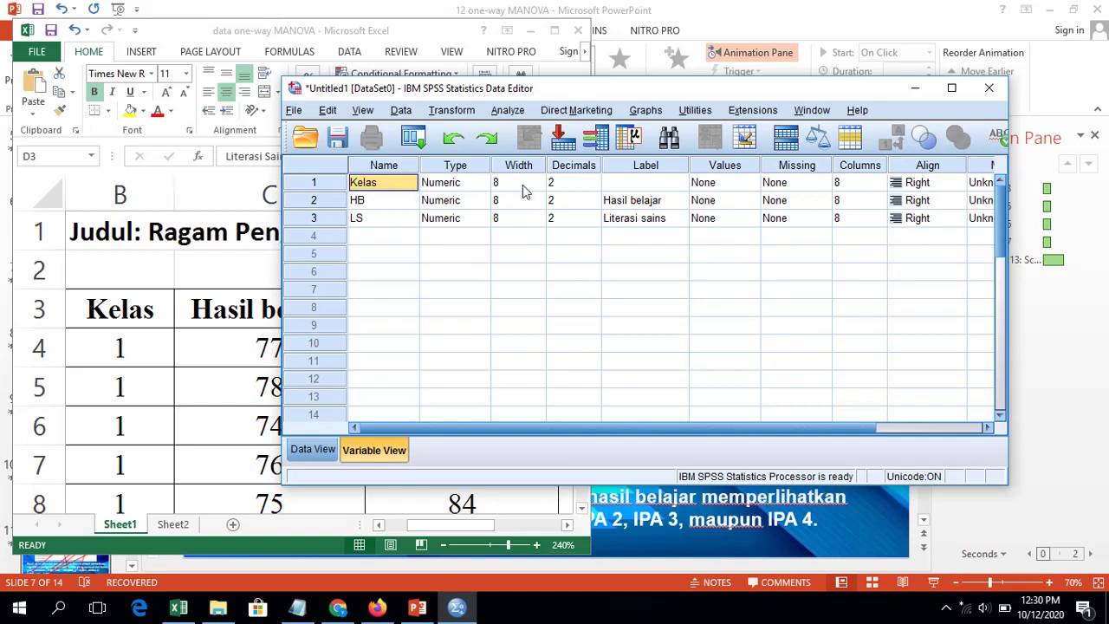
left_click(756, 187)
left_click(756, 184)
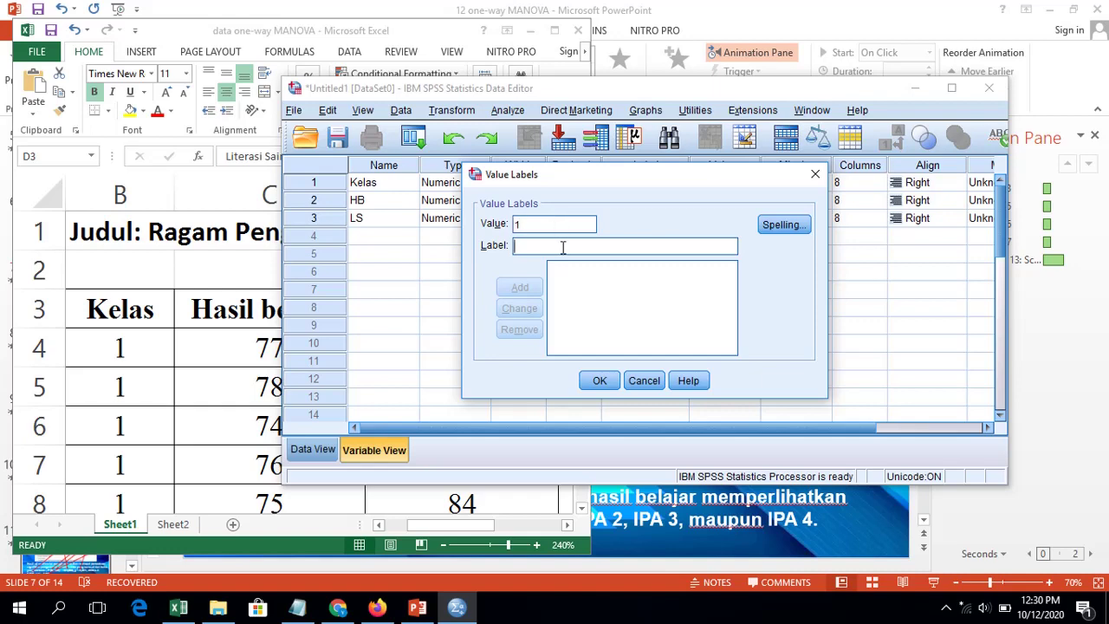
type("IPA")
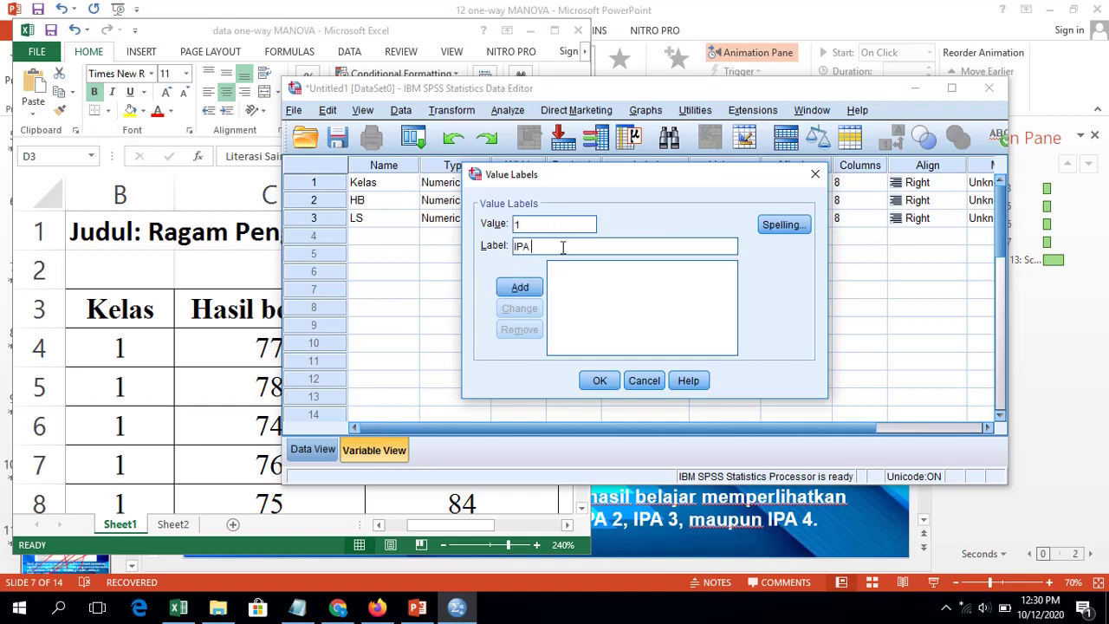
type(" 1")
key("Return")
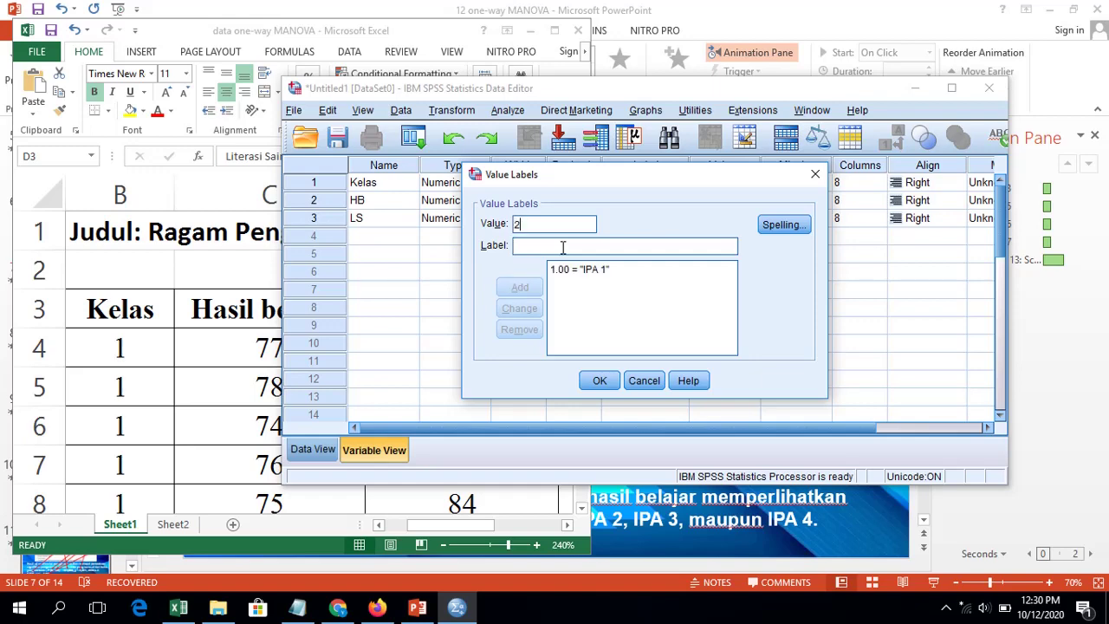
type("IPA 2")
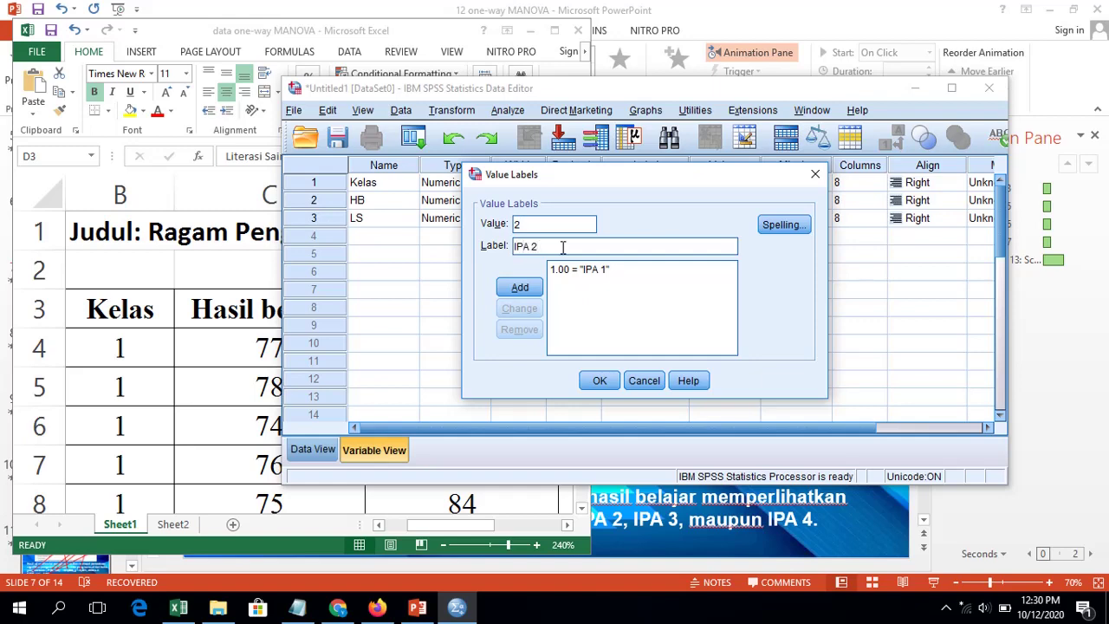
key("Return")
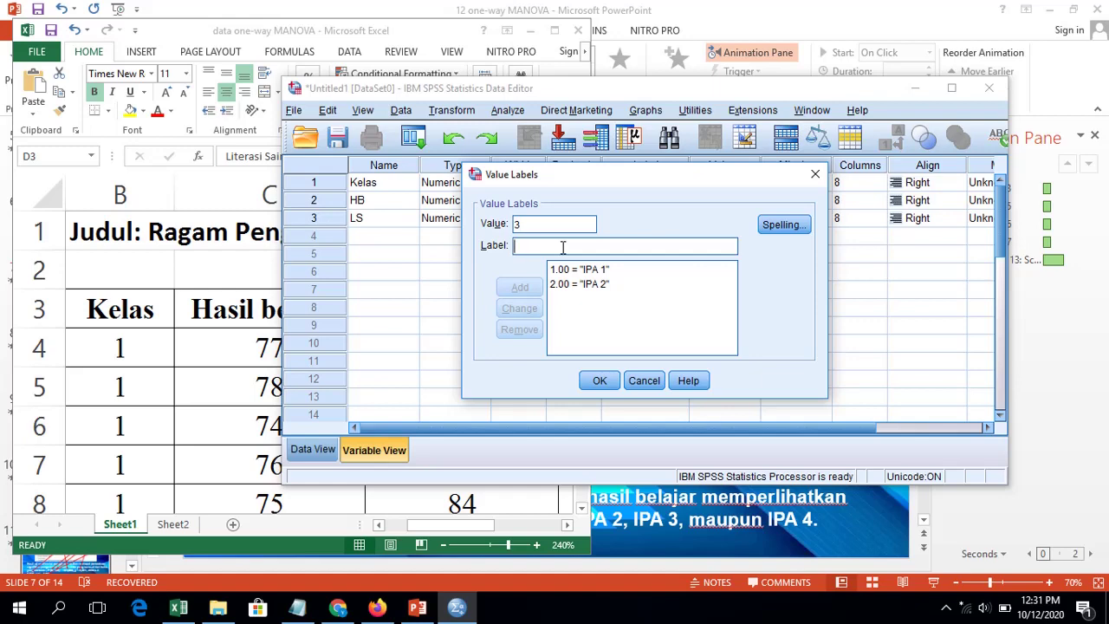
Add the Kelas value labels 3 as "IPA 3" and 4 as "IPA 4", and apply the full label set.
type("IPA 3")
key("Return")
type("4")
key("Tab")
type("I")
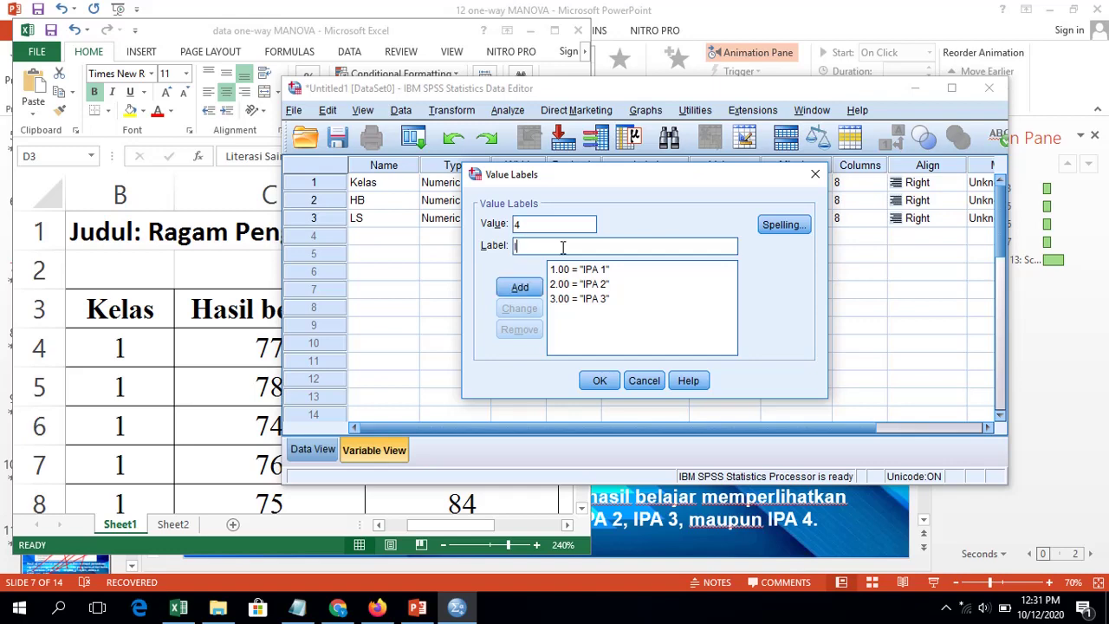
type("PA 4")
key("Return")
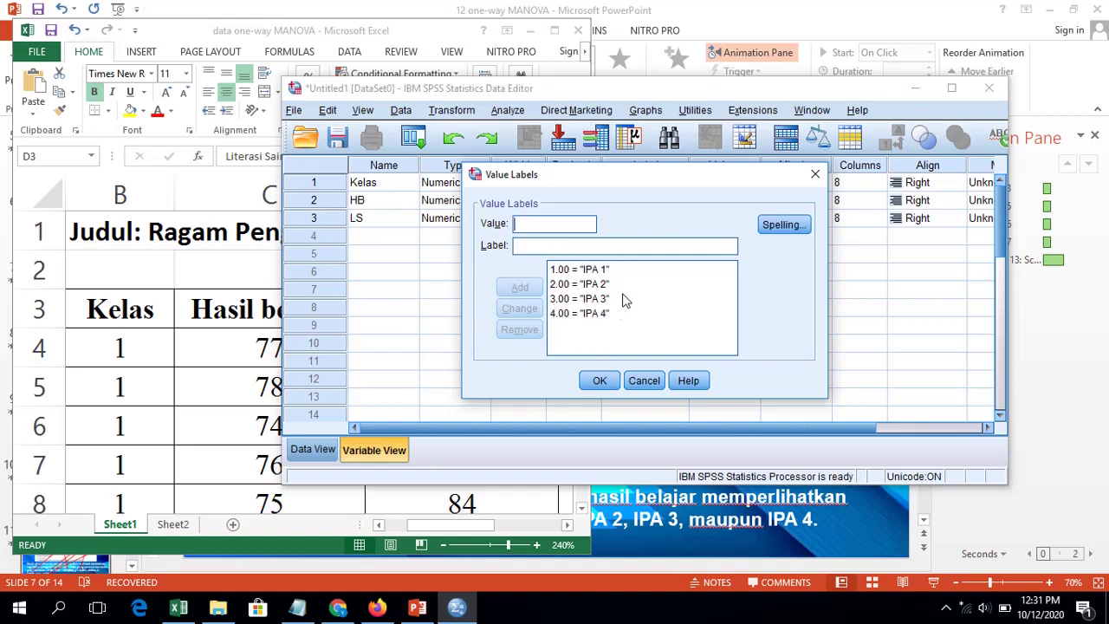
left_click(600, 381)
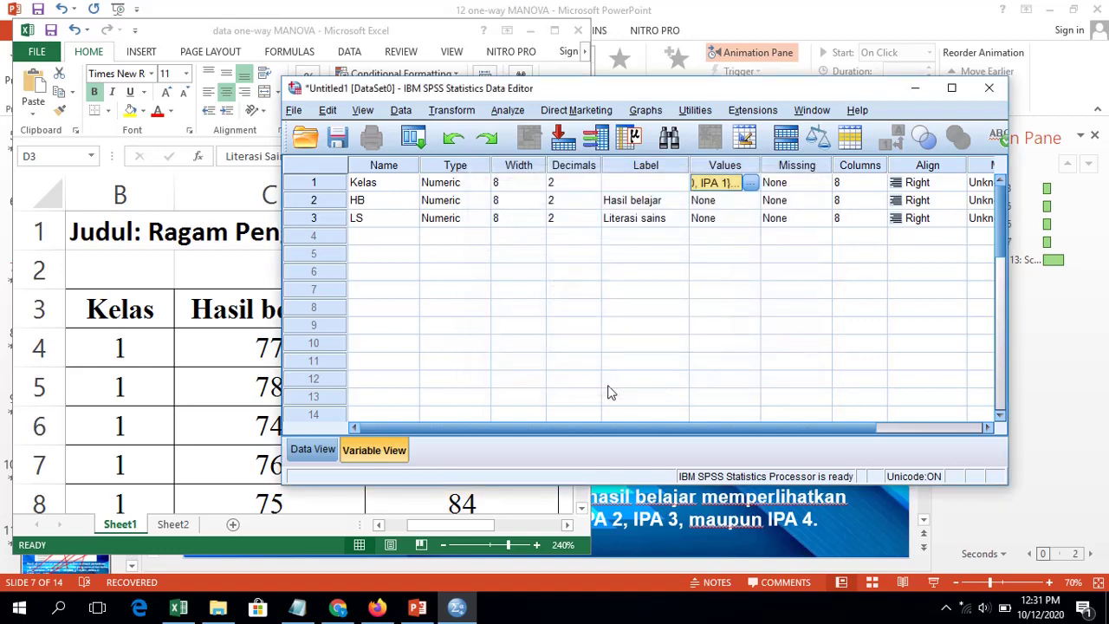
Set the measurement level of Kelas to Nominal and of HB and LS to Scale.
left_click_drag(667, 431, 791, 431)
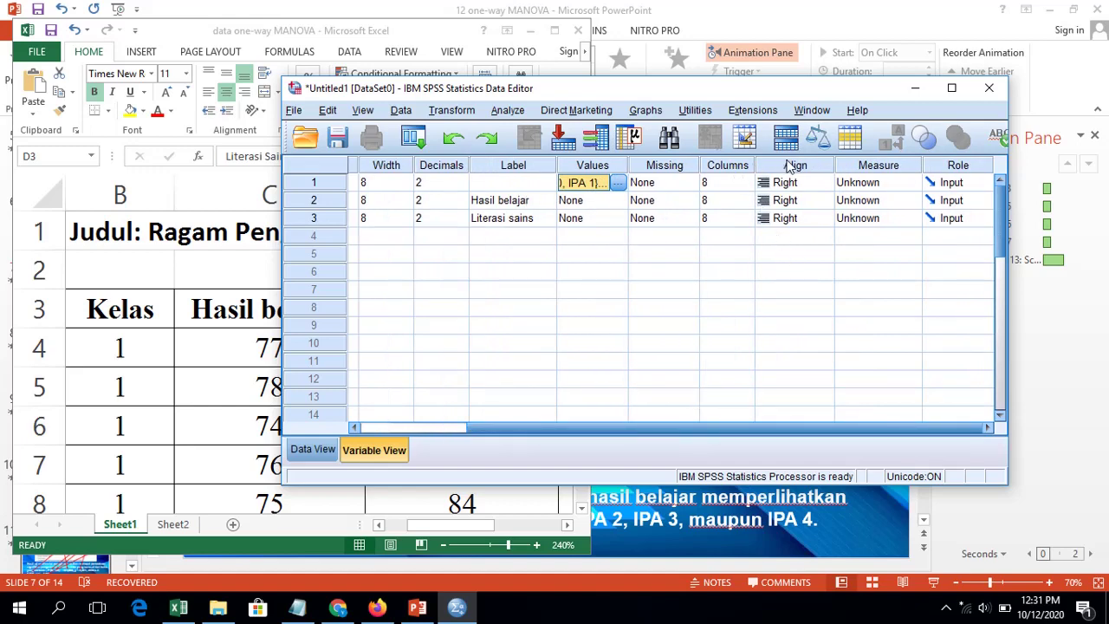
left_click(915, 187)
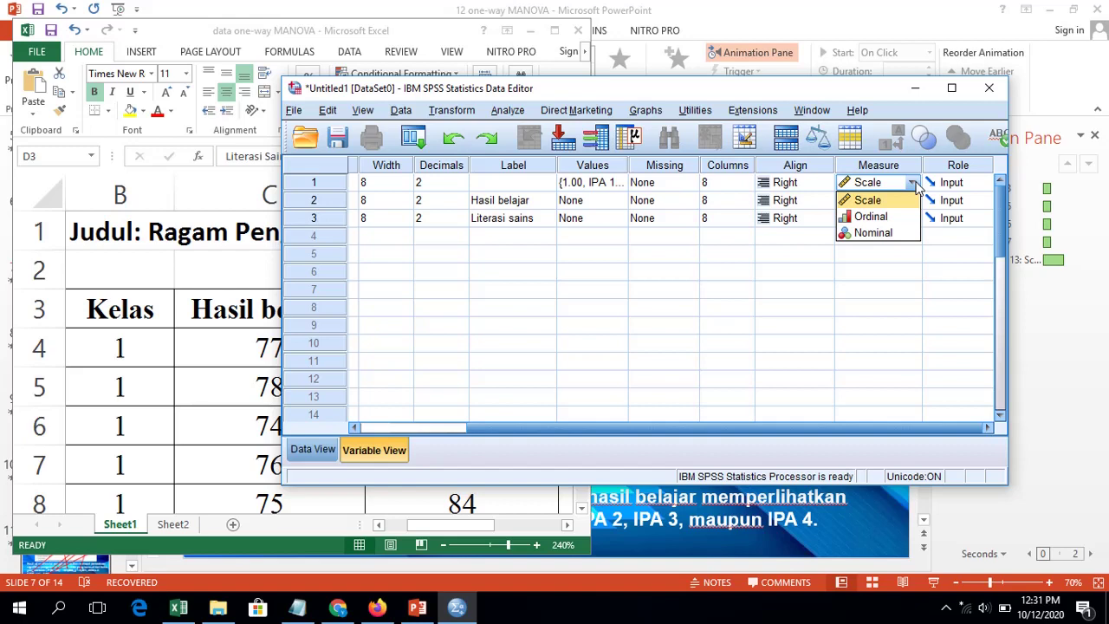
left_click(909, 235)
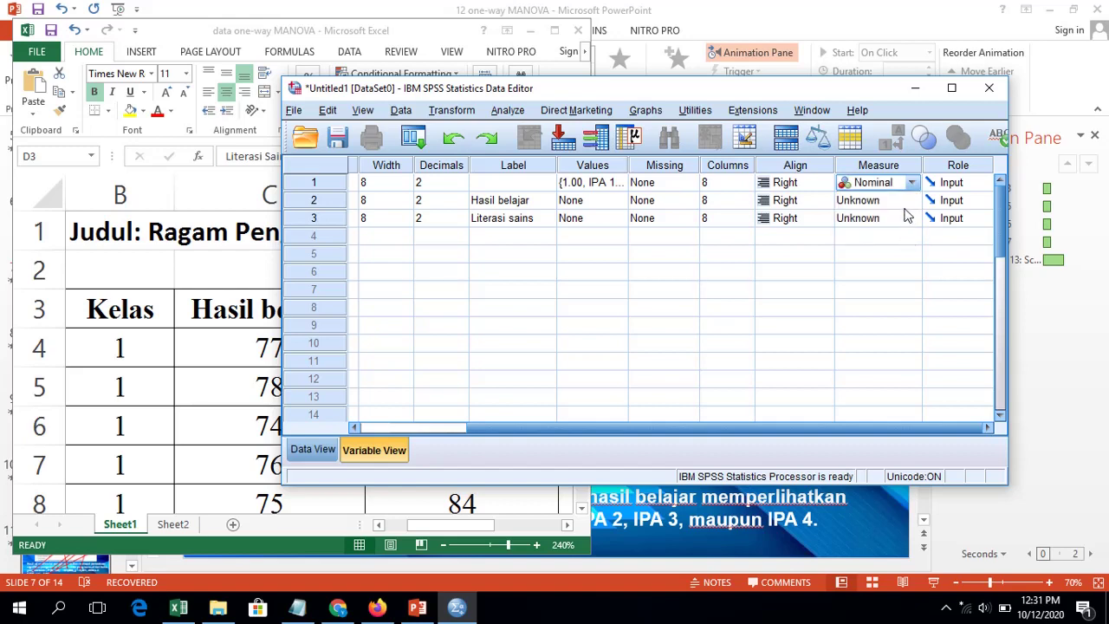
left_click(912, 200)
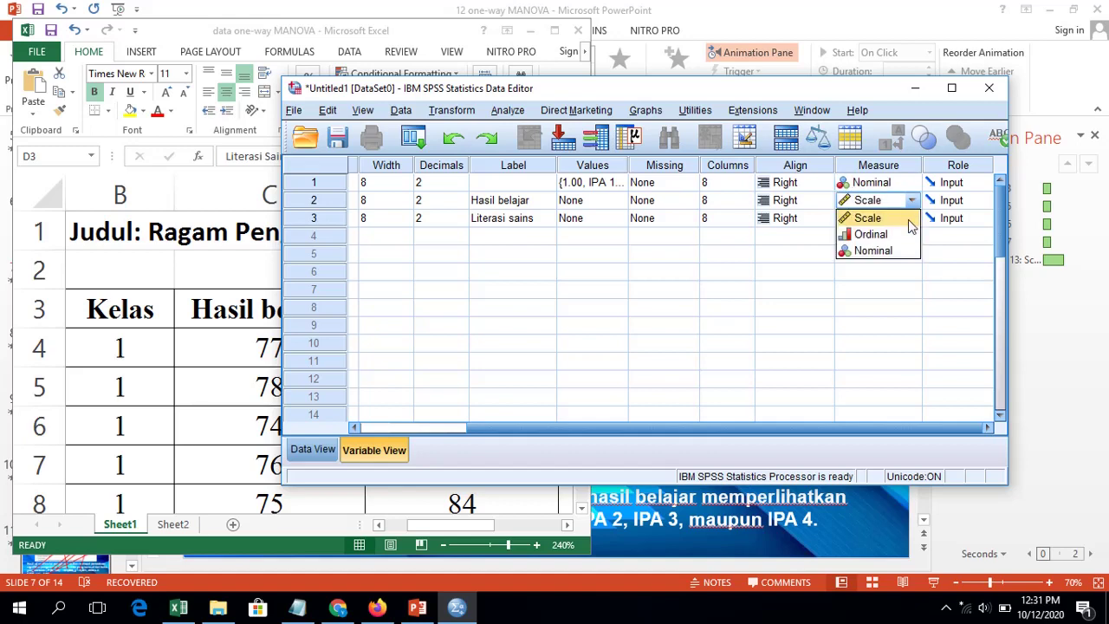
left_click(909, 222)
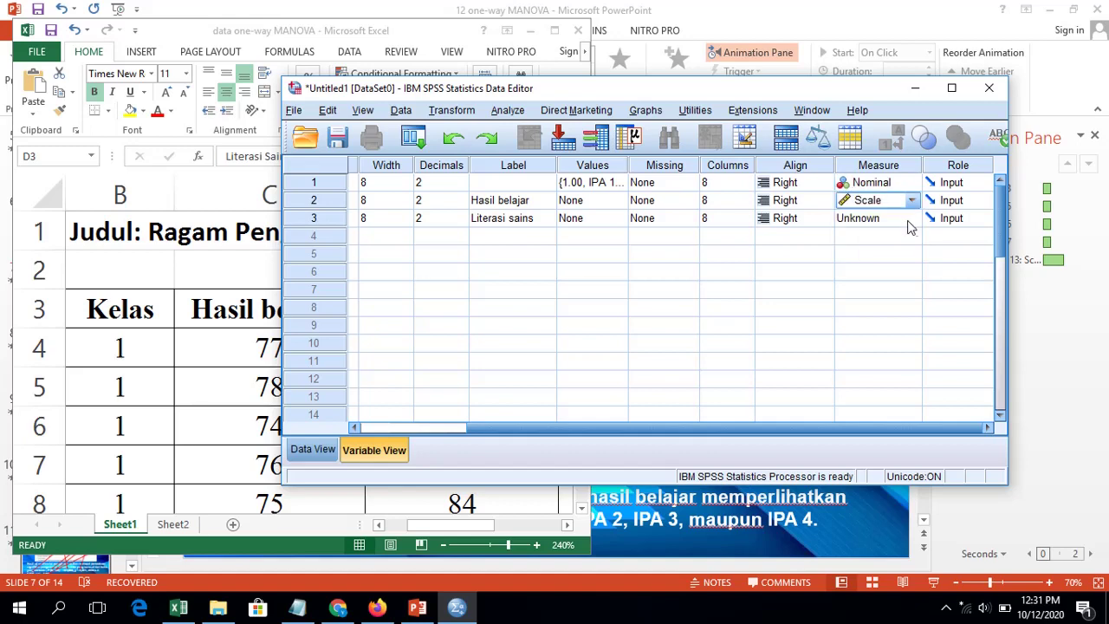
left_click(911, 220)
left_click(913, 238)
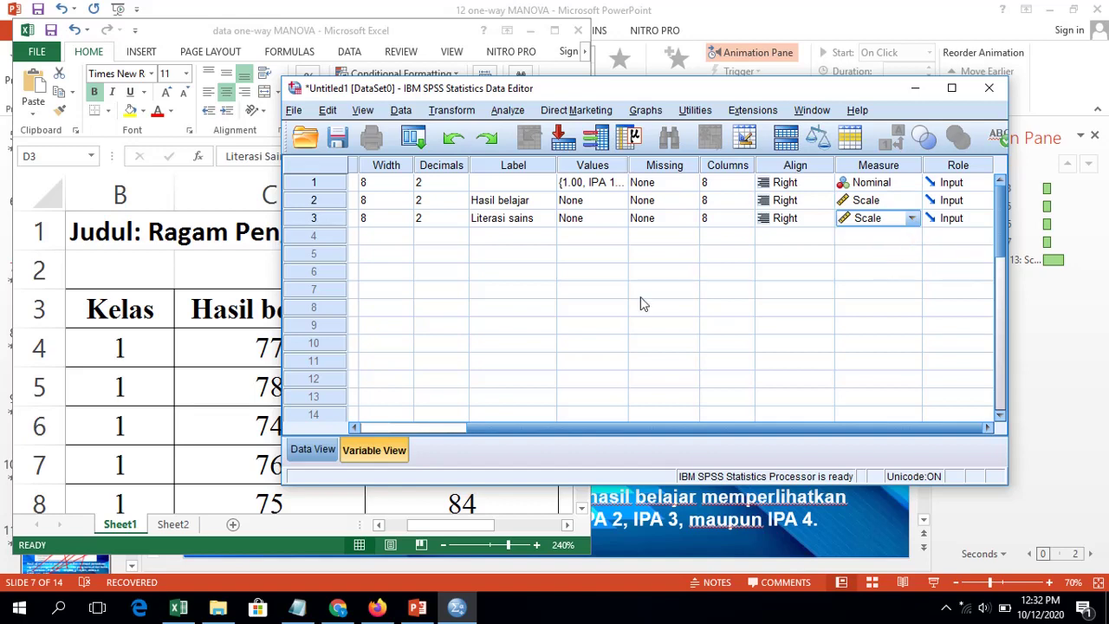
left_click(457, 428)
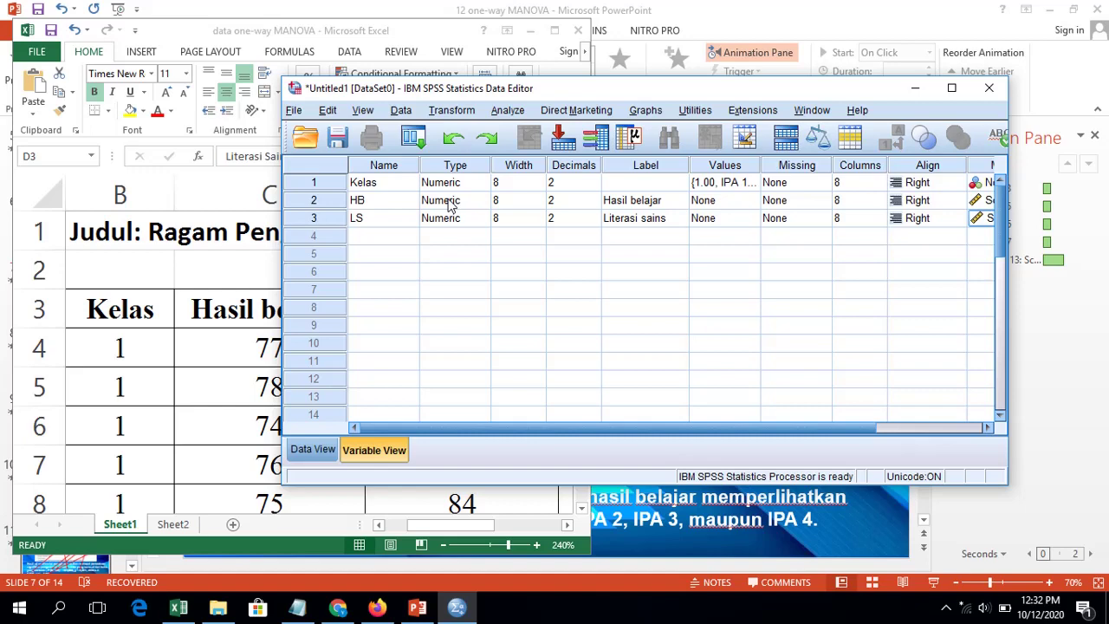
Show the SPSS data sheet, switch to Excel, and copy the Kelas, Hasil belajar and Literasi Sains values in B4:D83.
left_click(312, 449)
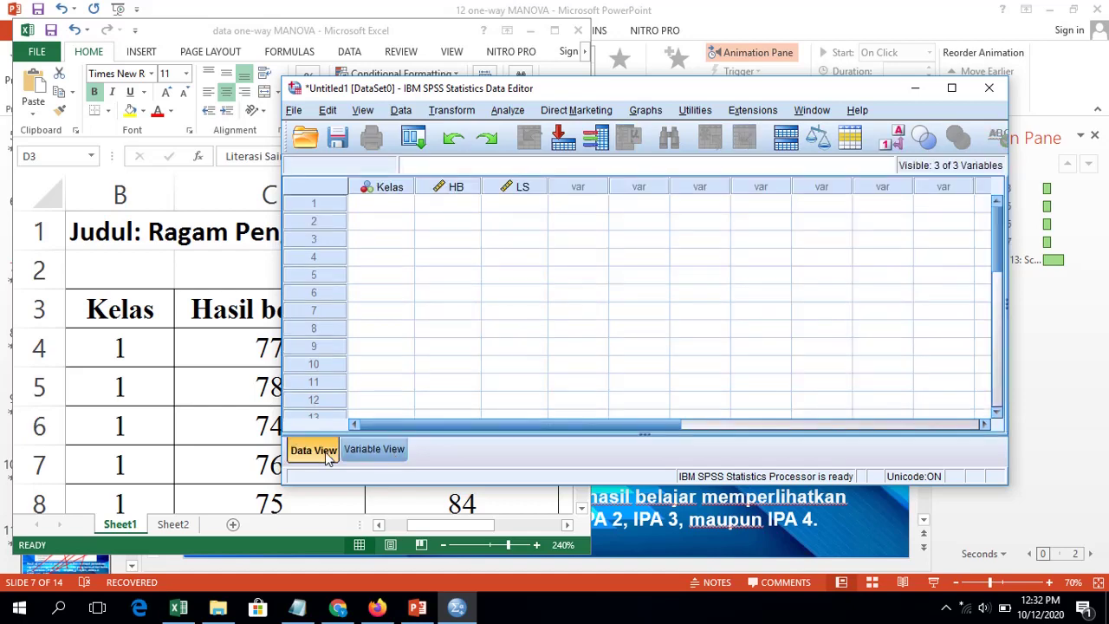
left_click(185, 349)
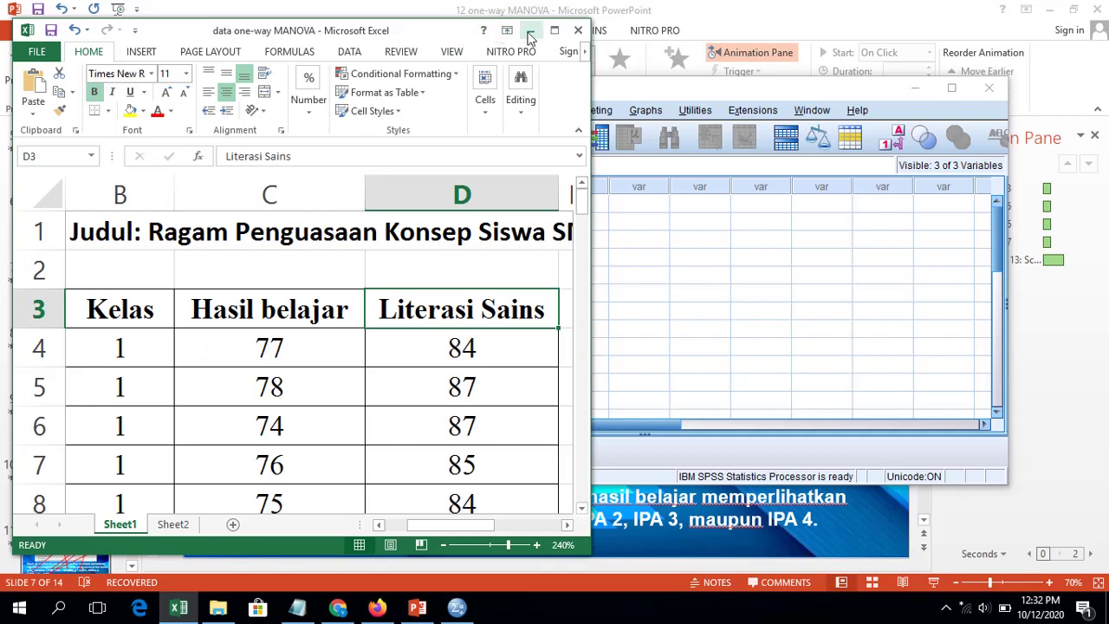
left_click(554, 31)
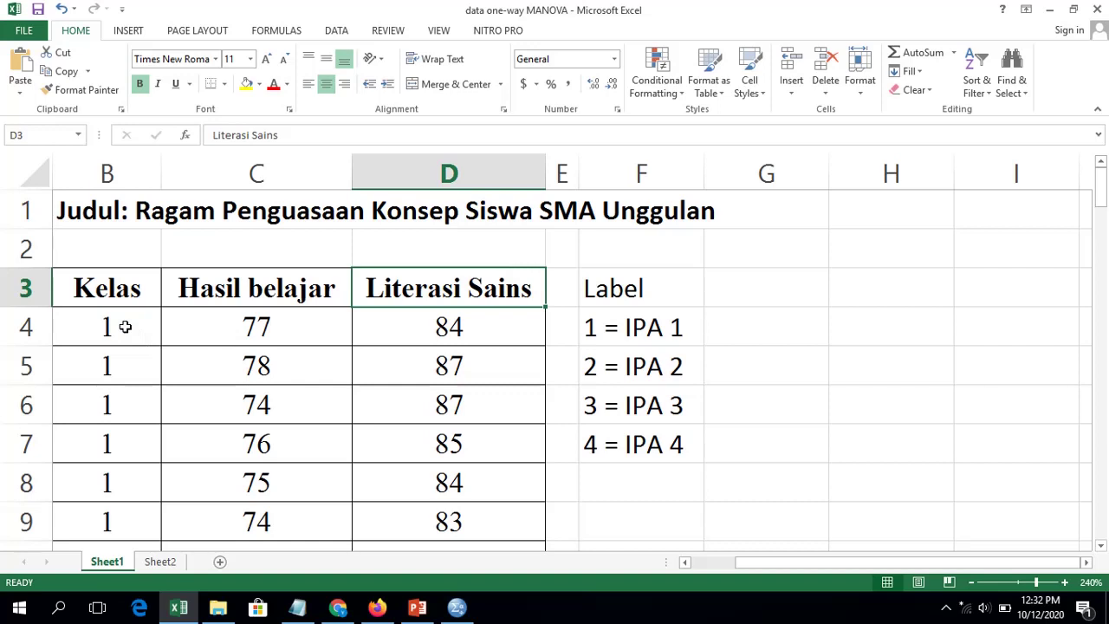
left_click_drag(125, 326, 398, 333)
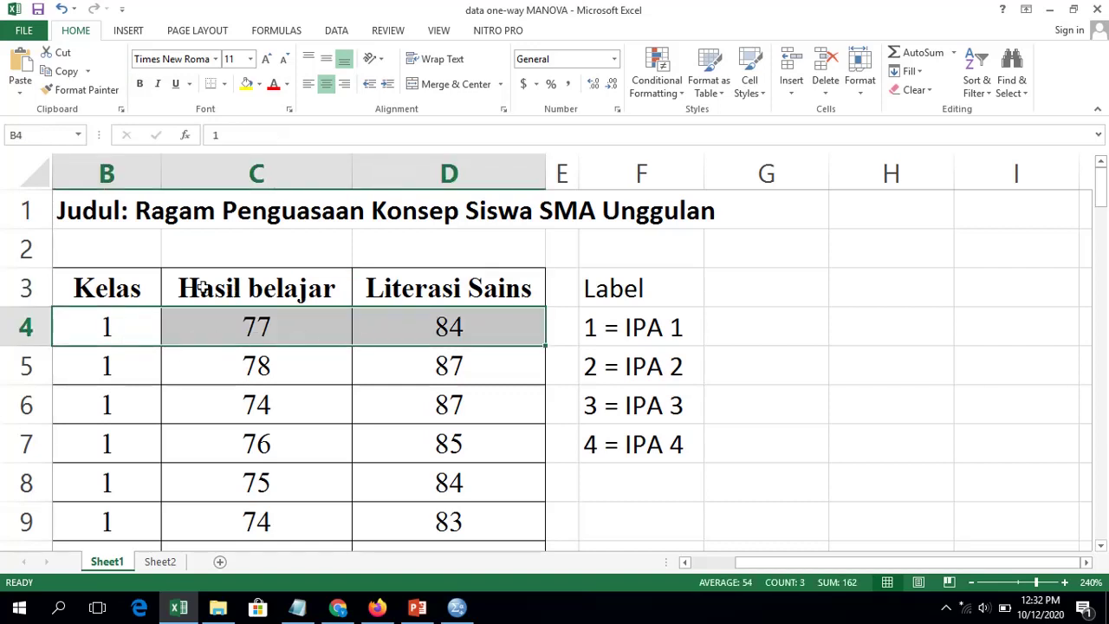
left_click_drag(79, 280, 502, 286)
left_click(484, 347)
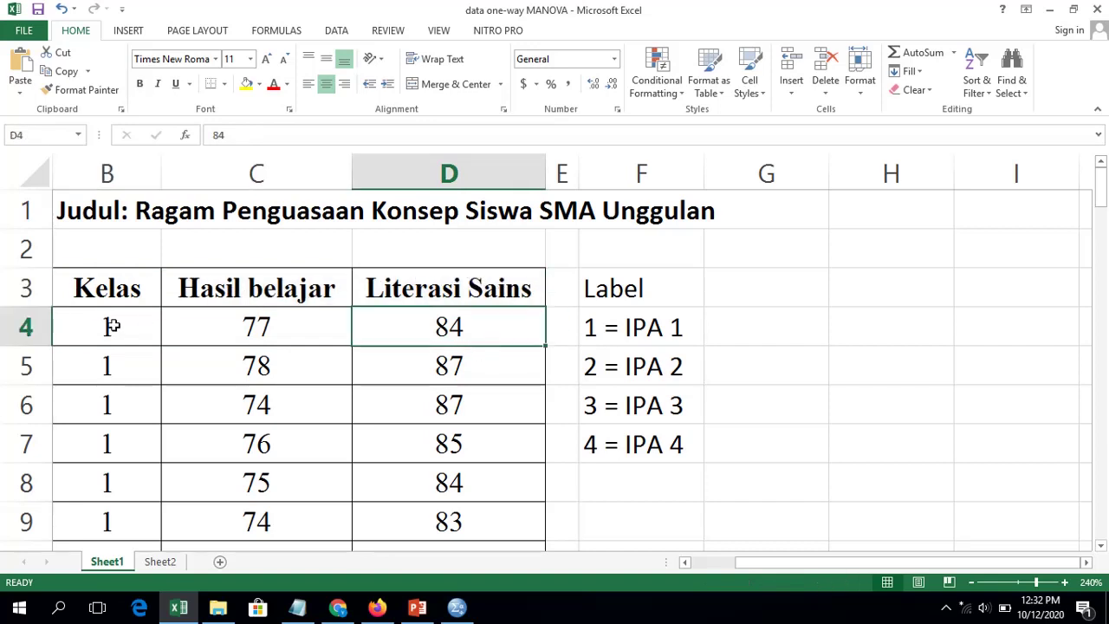
left_click_drag(113, 325, 488, 450)
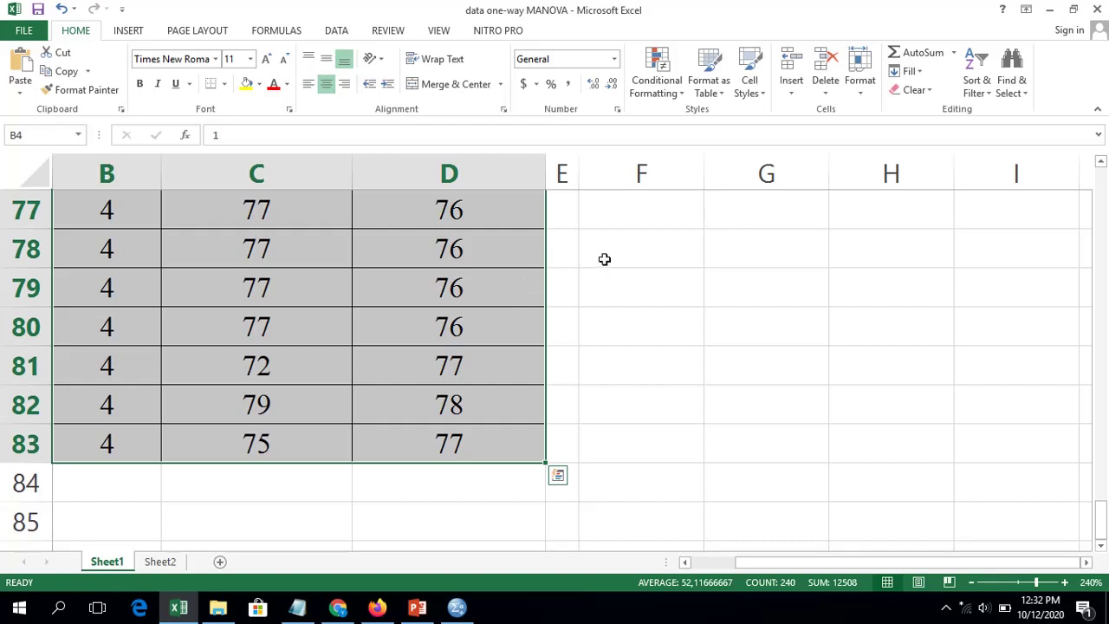
key("ctrl+c")
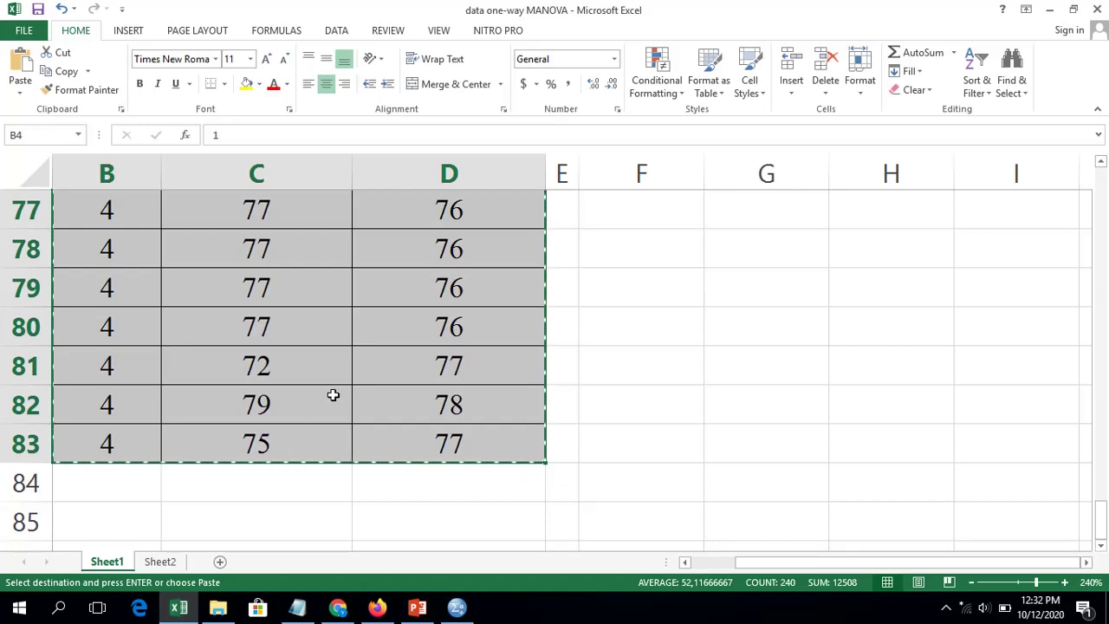
Switch to SPSS and paste the copied values into Kelas, HB and LS, starting at the first case.
left_click(457, 608)
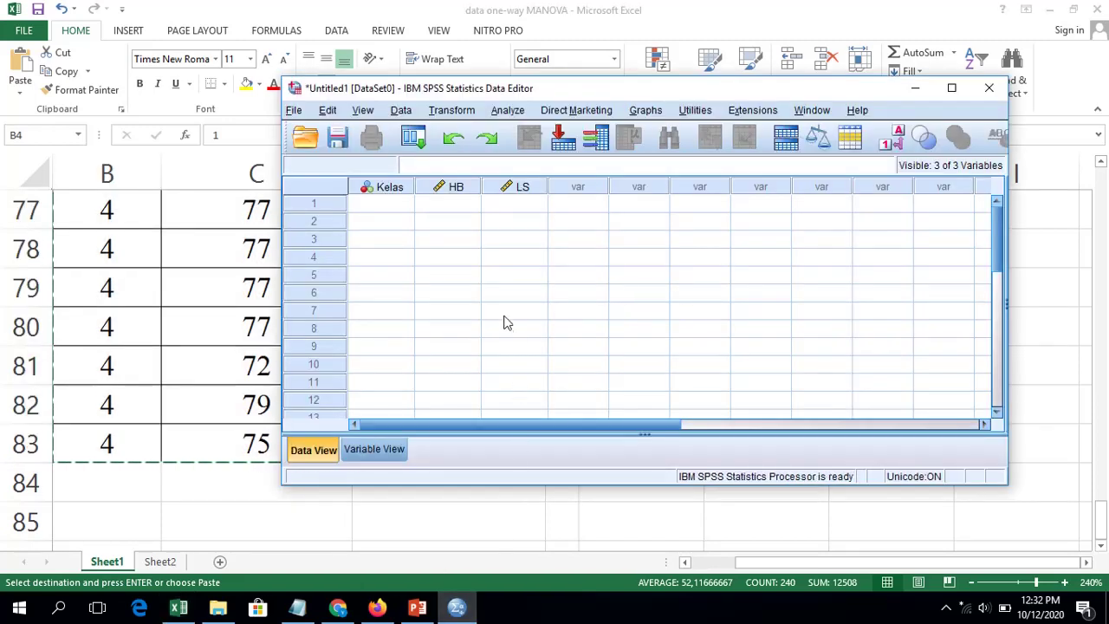
left_click(397, 211)
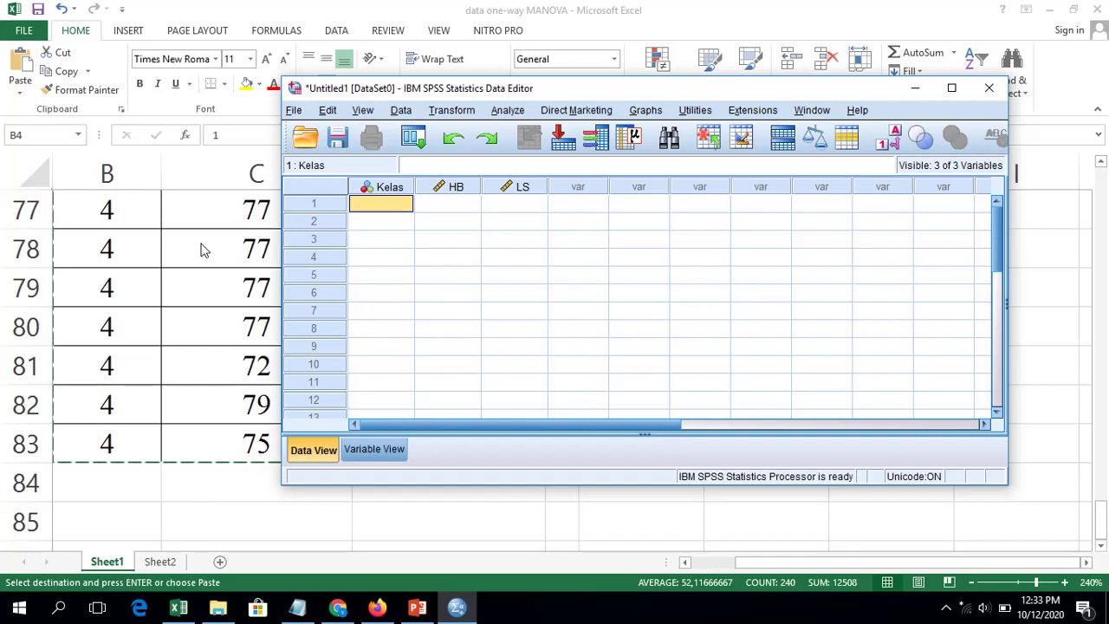
key("ctrl+v")
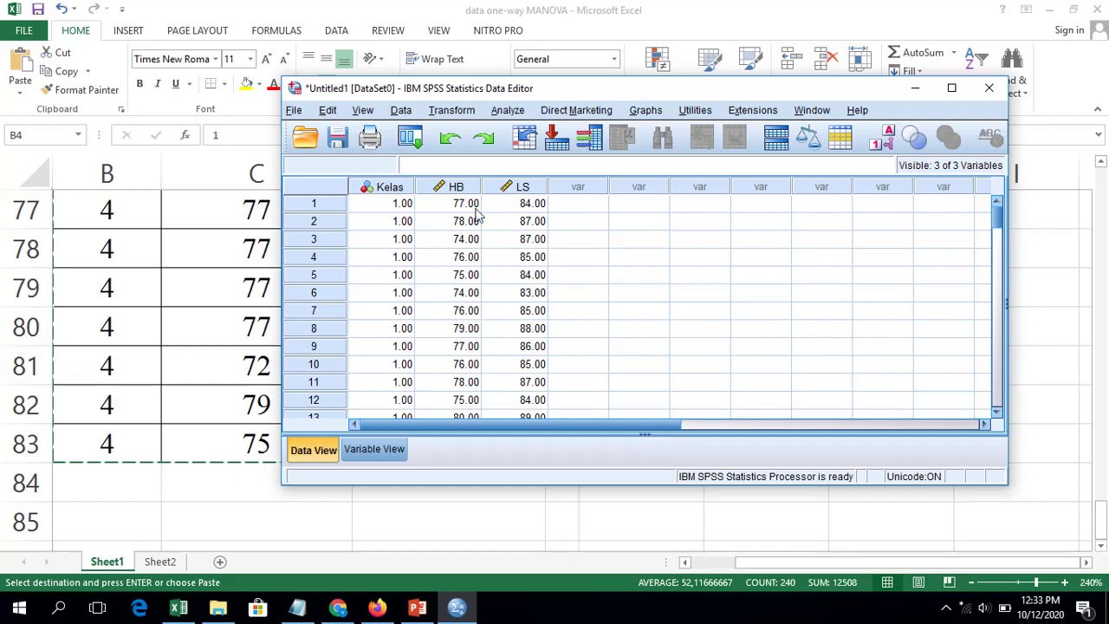
Save the data set as "Data manova" in the 12 MANOVA folder inside 1 KAD.
left_click(337, 138)
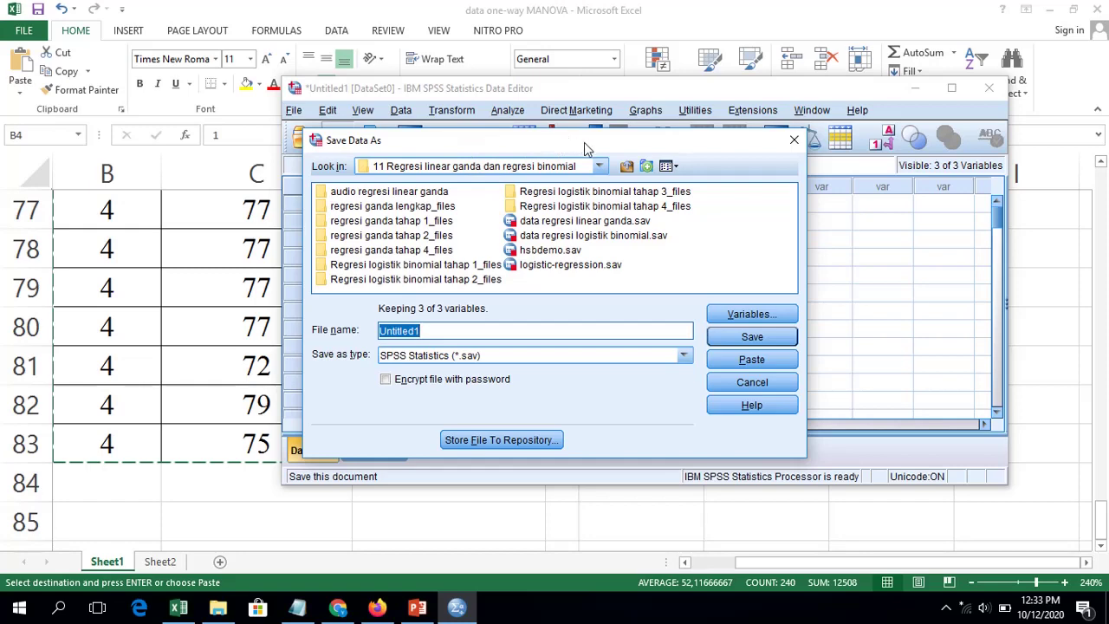
left_click(598, 166)
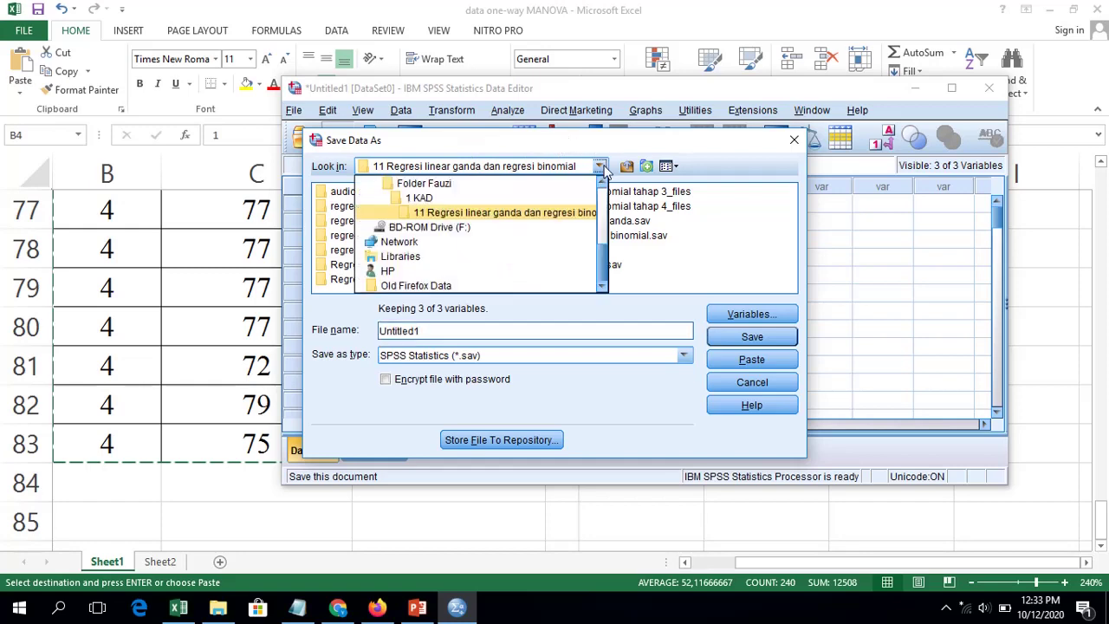
left_click(442, 201)
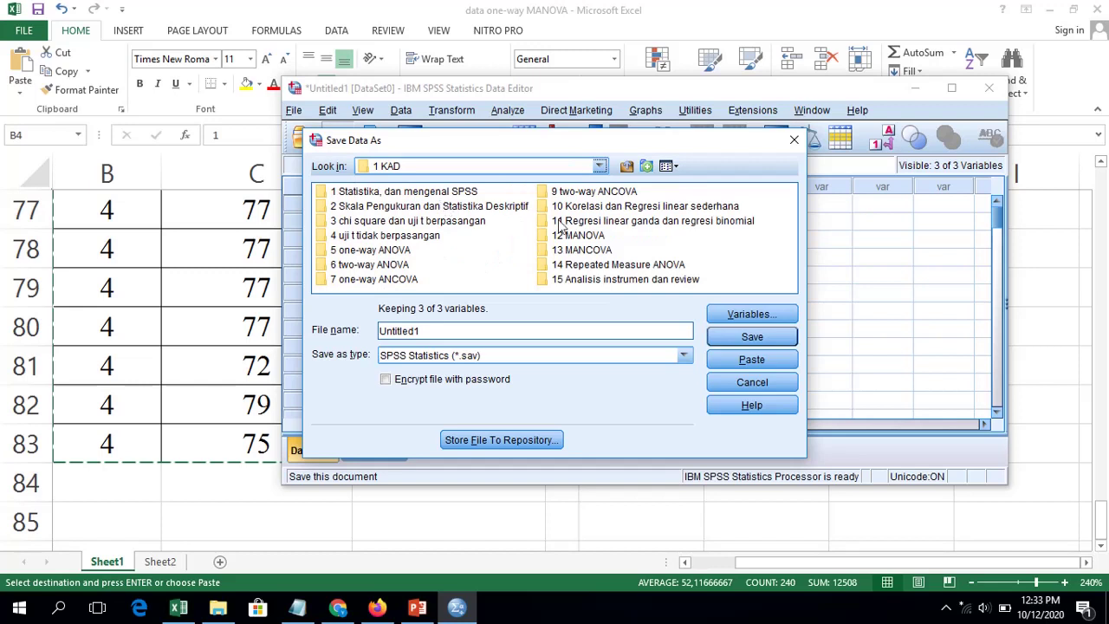
double_click(594, 238)
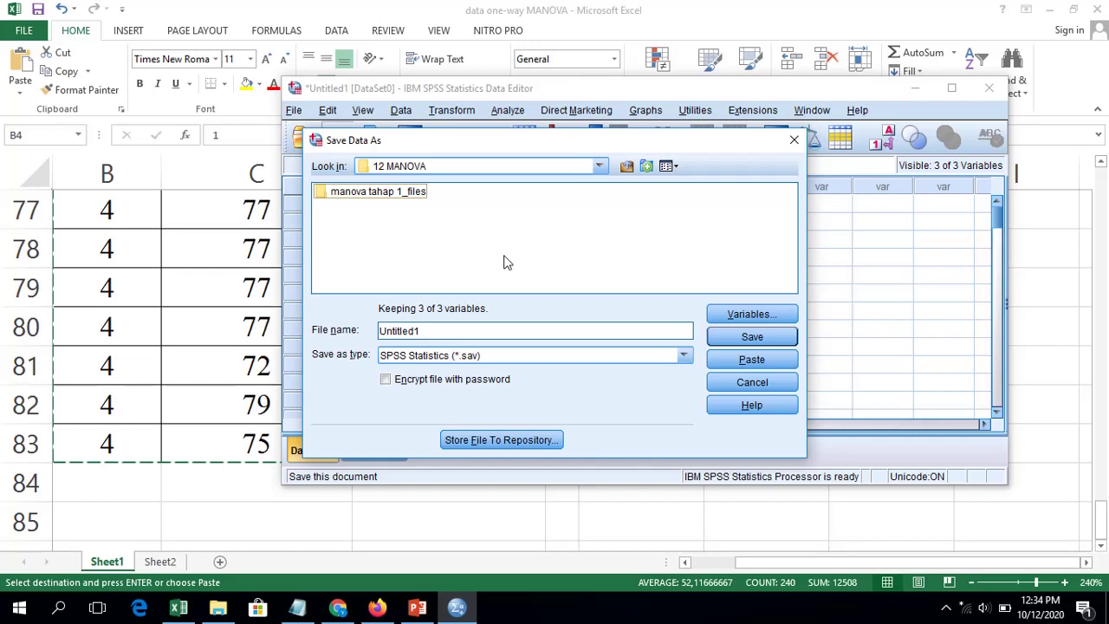
left_click_drag(437, 332, 194, 335)
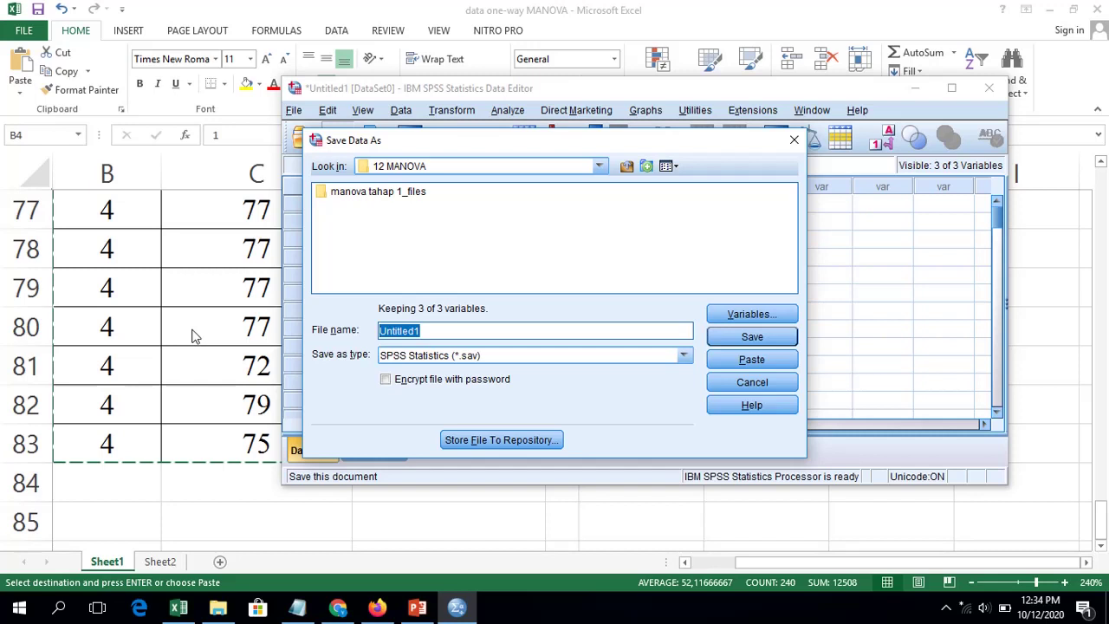
type("Data manova")
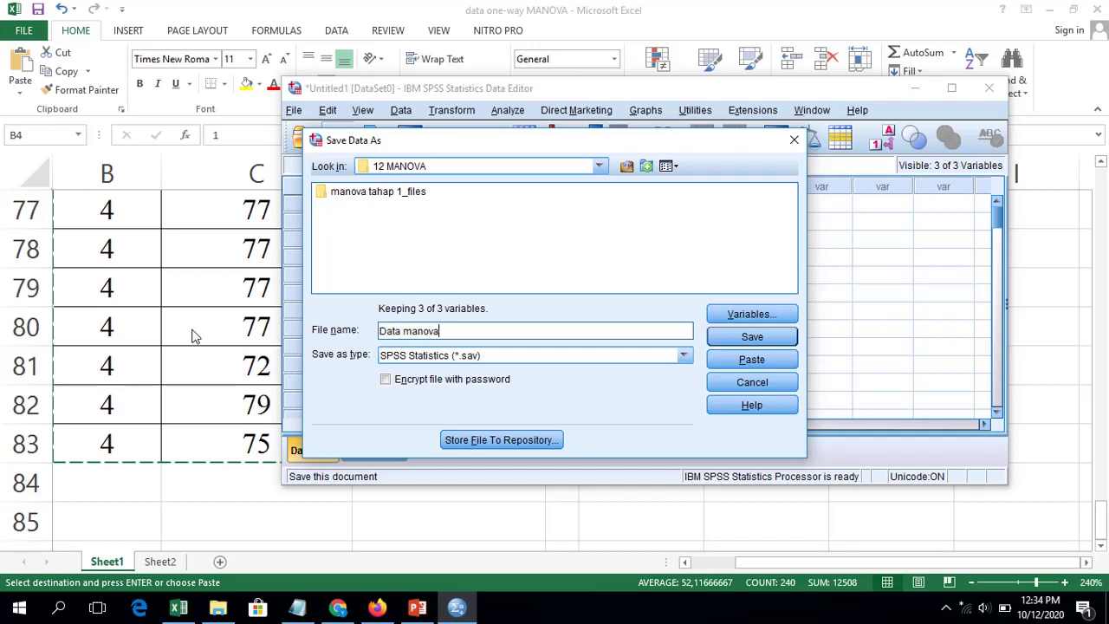
key("Return")
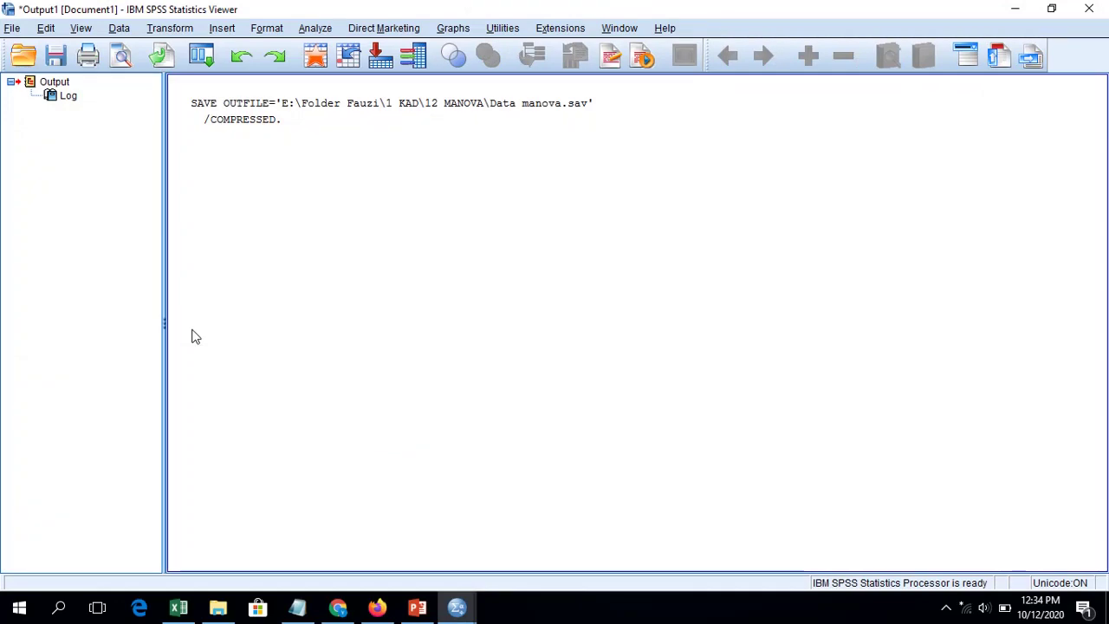
Bring the Data manova data sheet in front of the output and maximize its window.
left_click(364, 94)
left_click(479, 609)
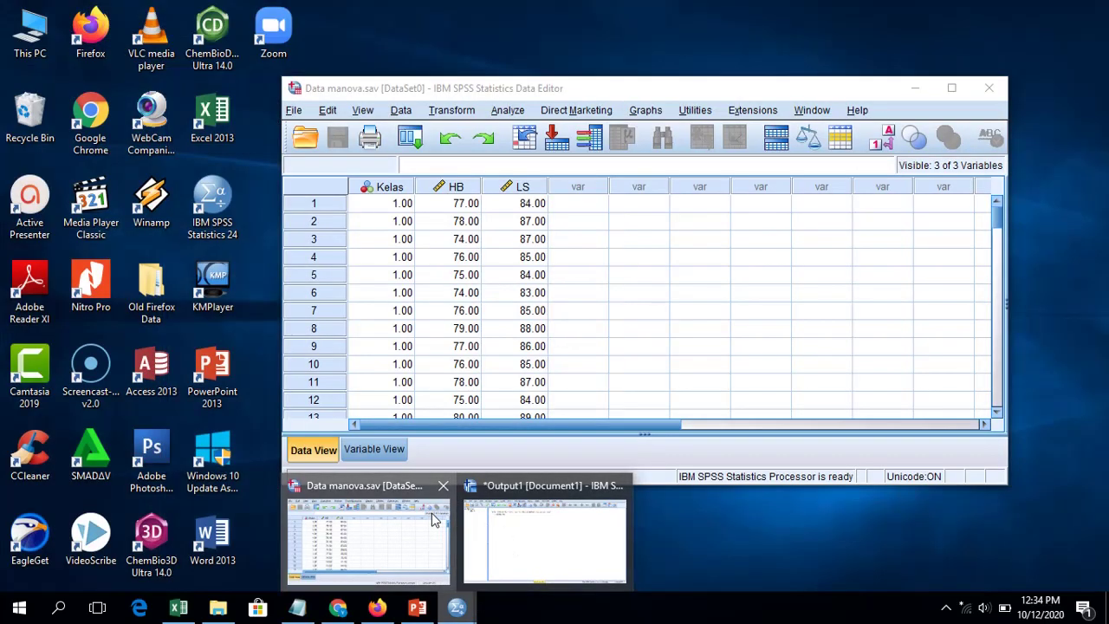
left_click(434, 518)
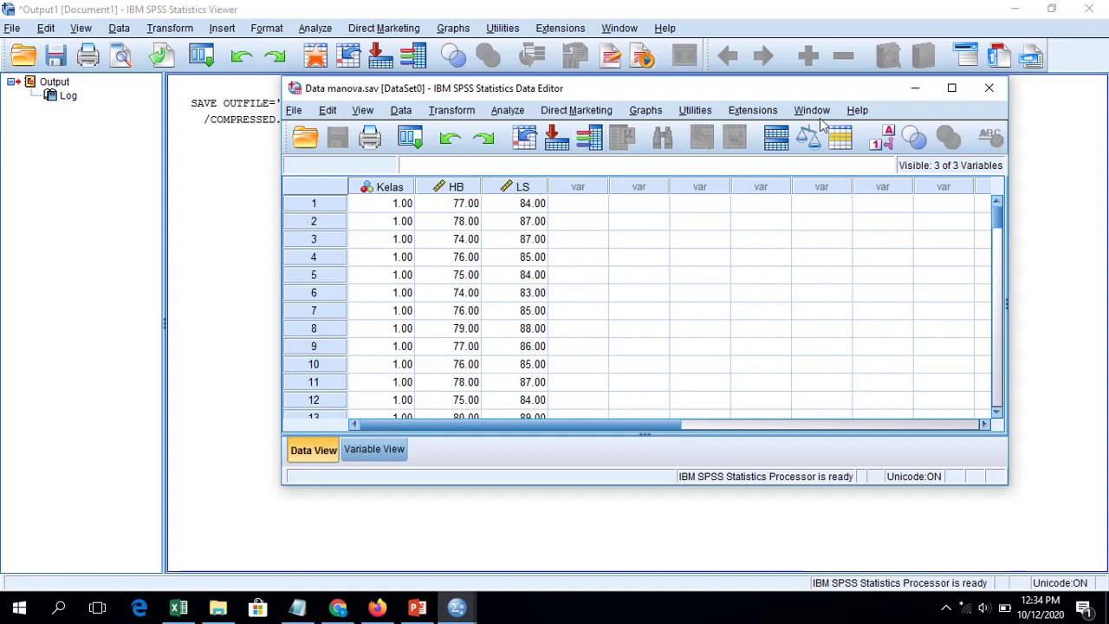
left_click(951, 88)
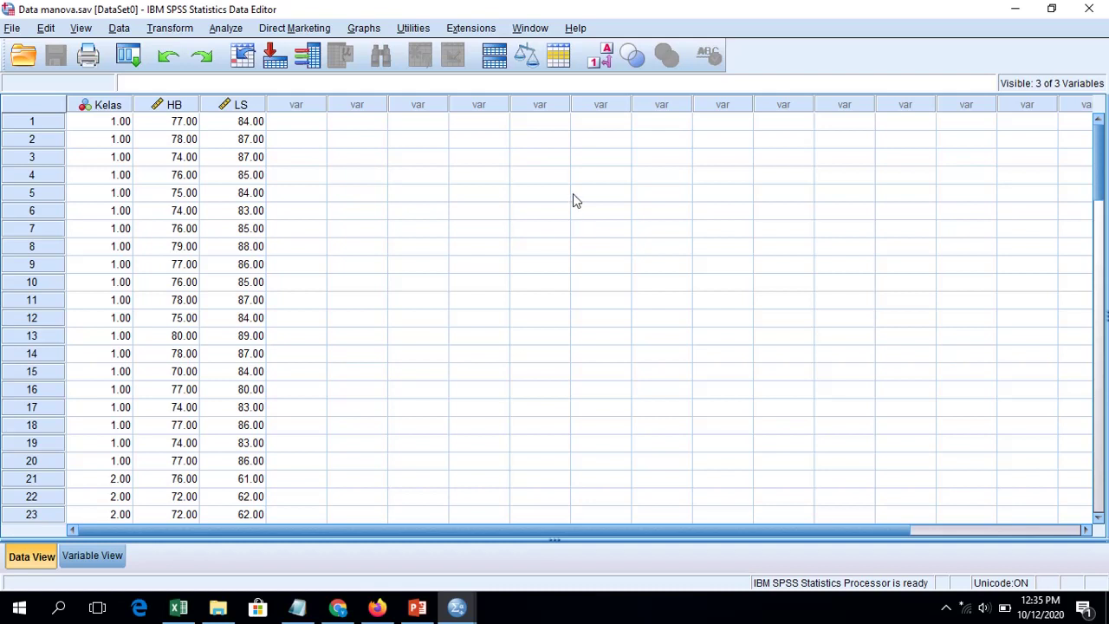
Highlight the HB and LS columns in turn to point out the two dependent variables.
left_click(184, 107)
left_click(227, 106)
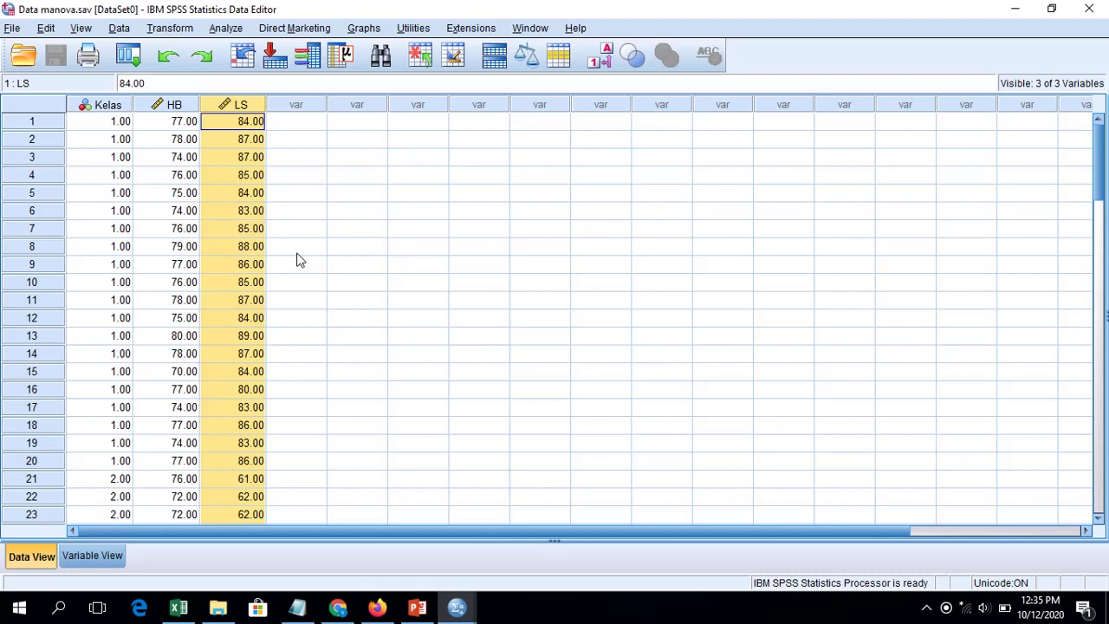
left_click(182, 108)
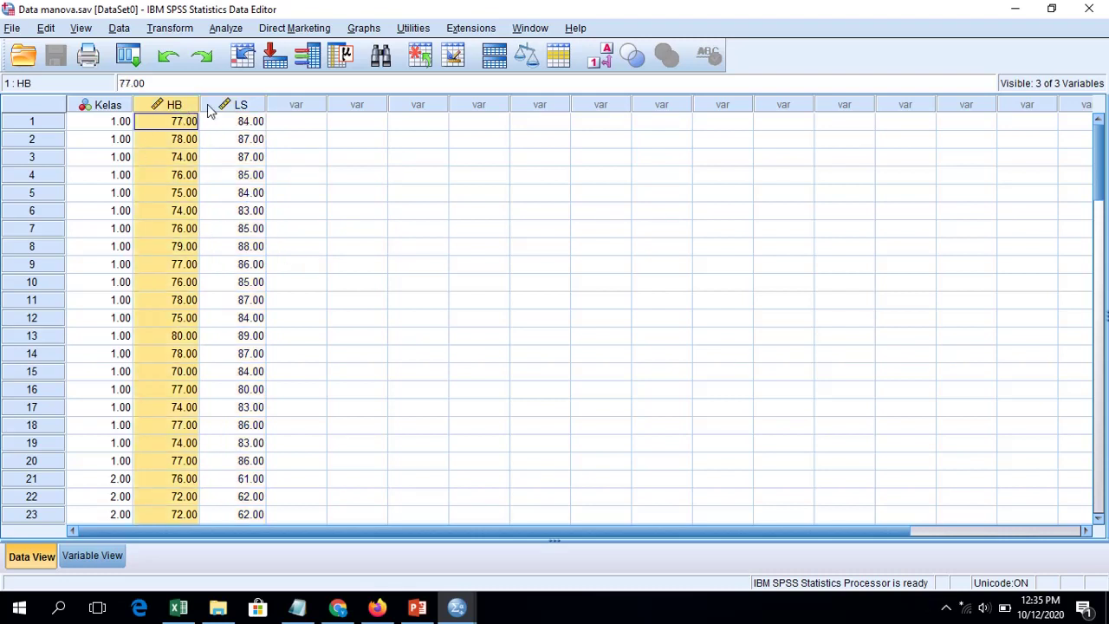
left_click(219, 105)
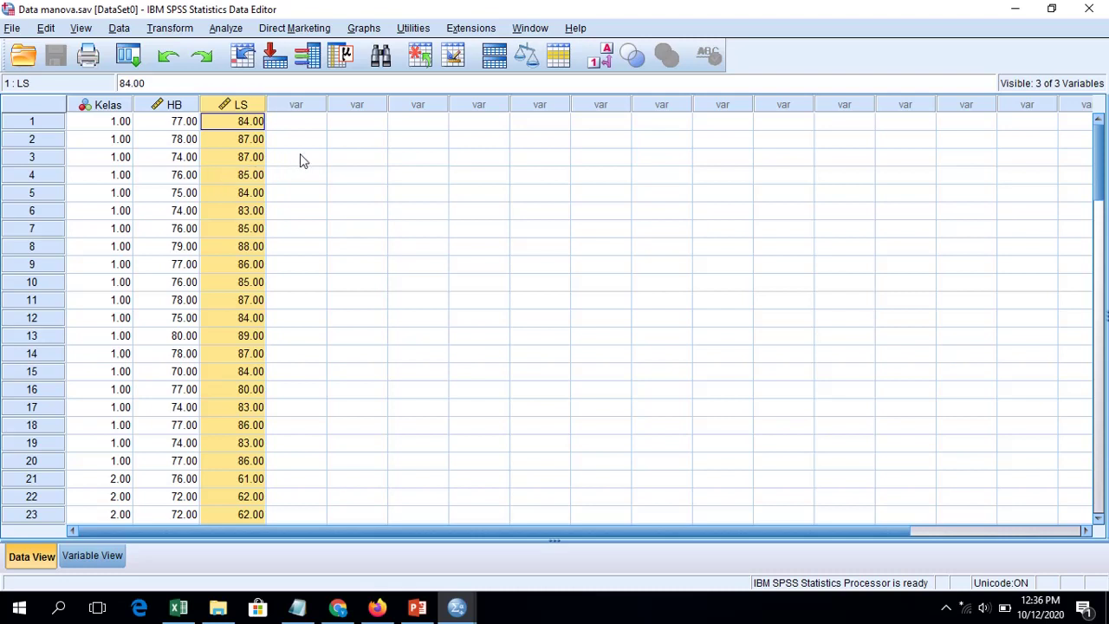
Split the file with Compare groups based on Kelas, sorting the file by the grouping variable.
left_click(120, 29)
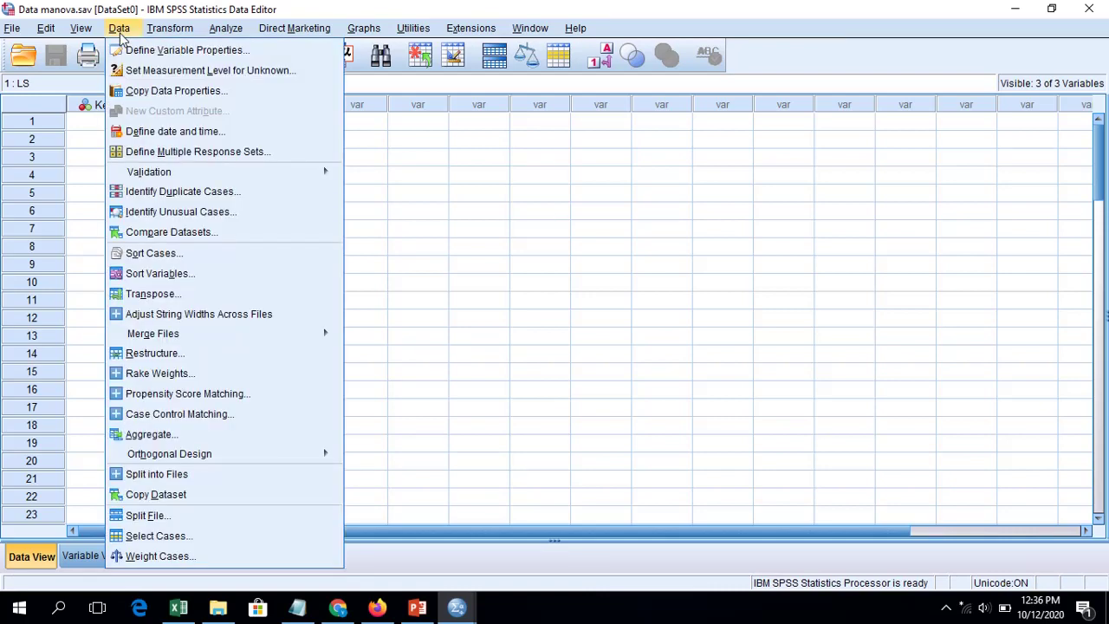
left_click(218, 515)
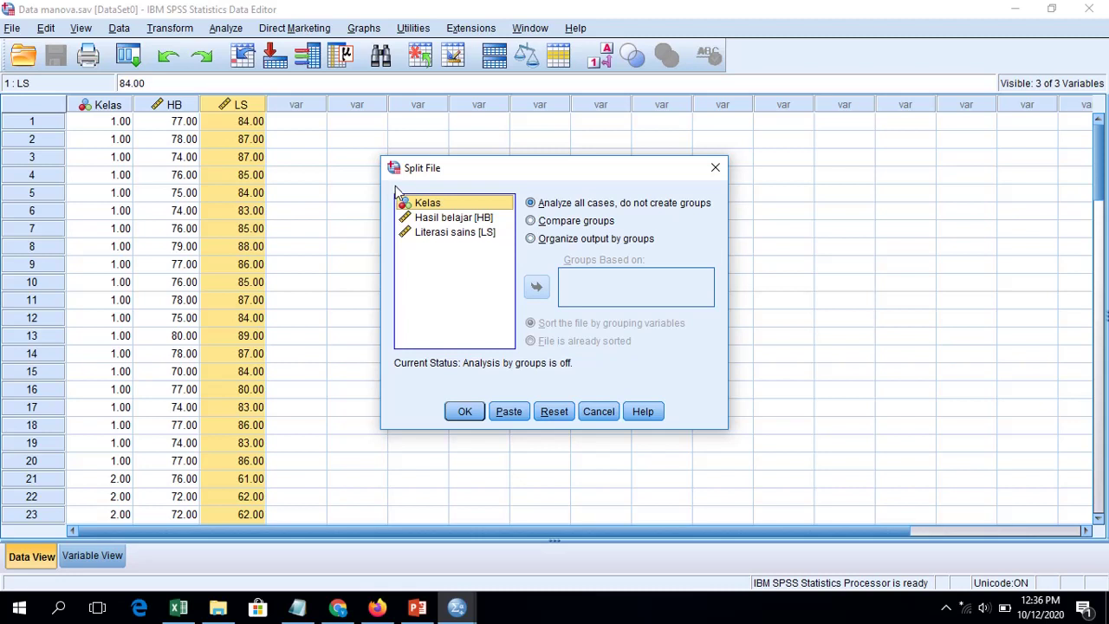
left_click(576, 221)
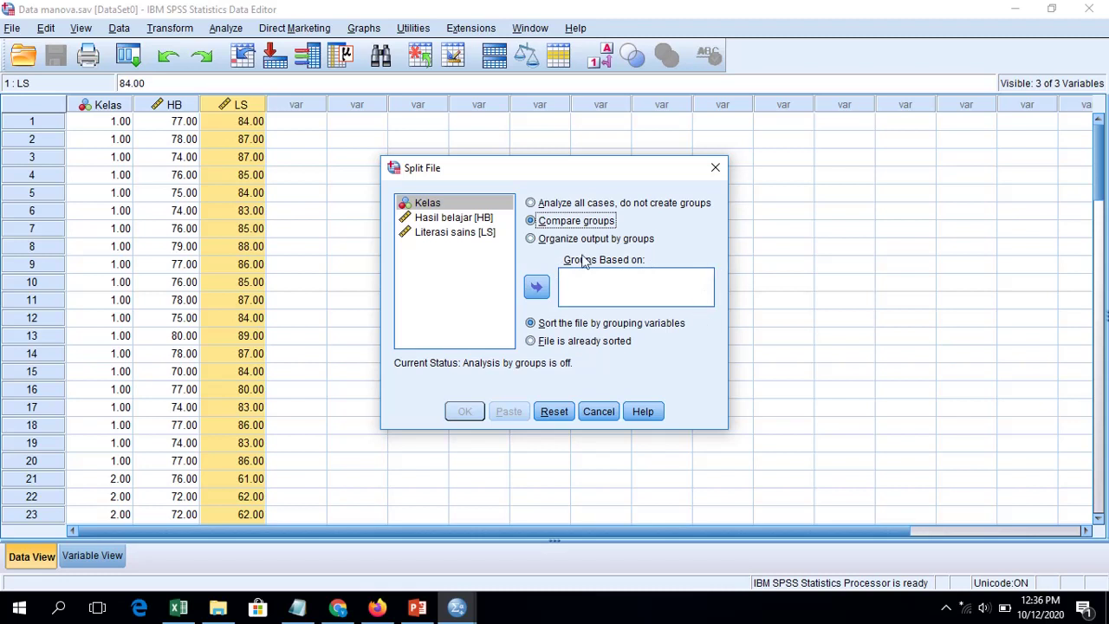
left_click(436, 206)
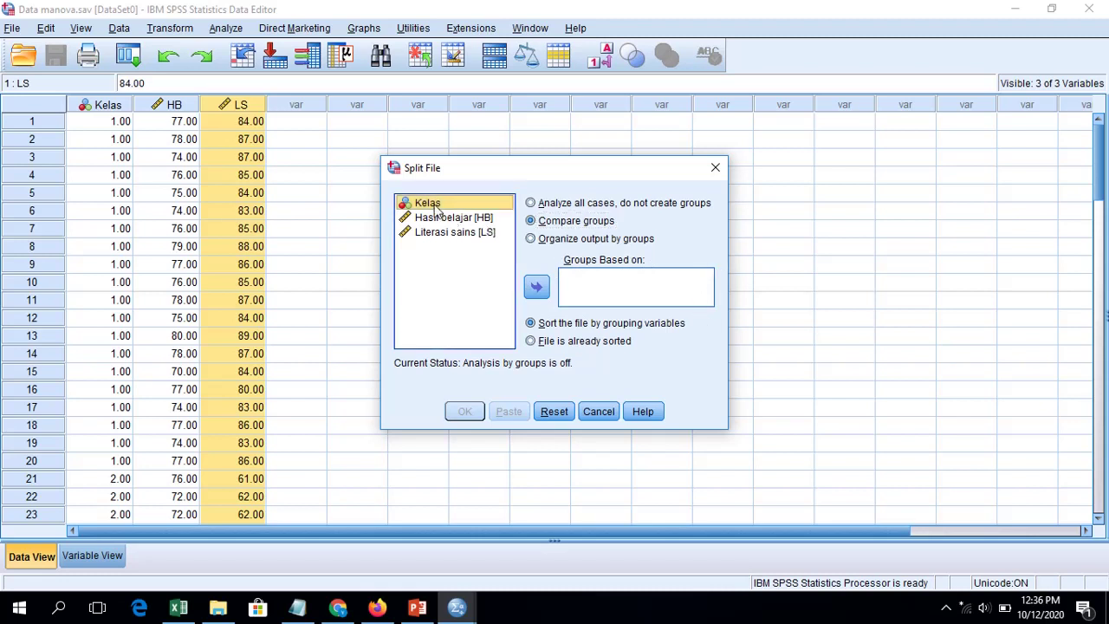
left_click(537, 290)
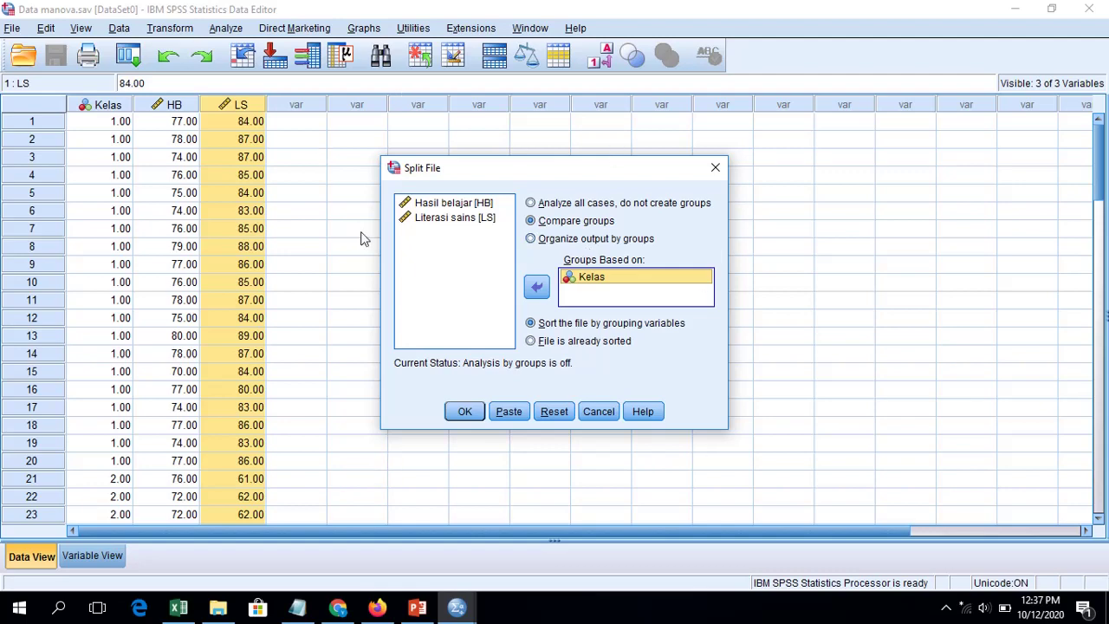
left_click(465, 413)
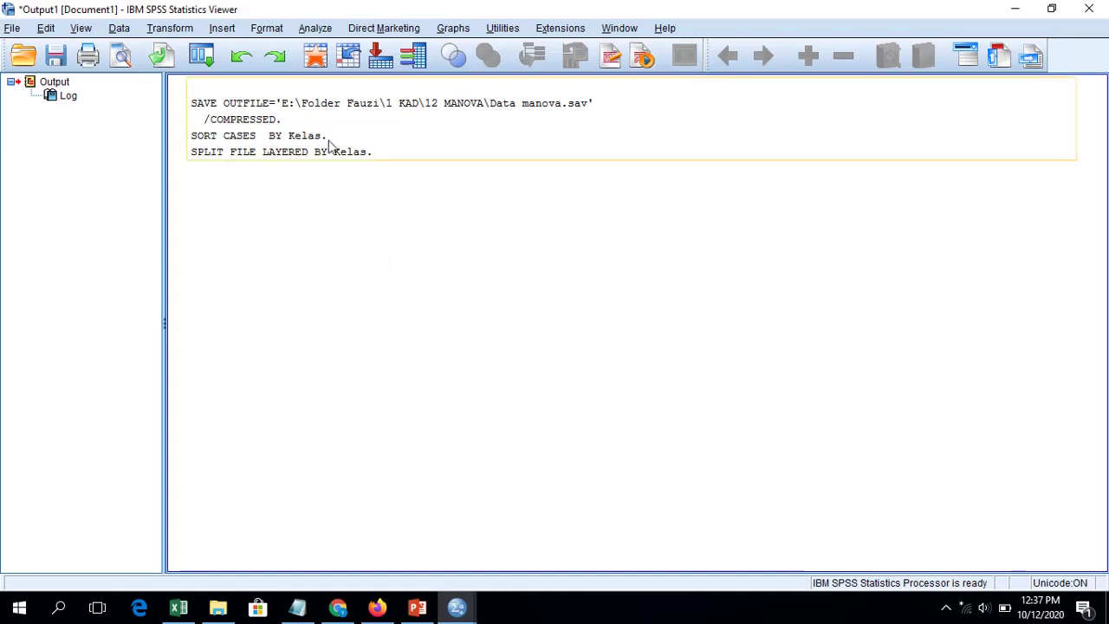
Start a legacy Simple Scatter plot and assign Literasi sains [LS] to its X axis.
left_click(465, 35)
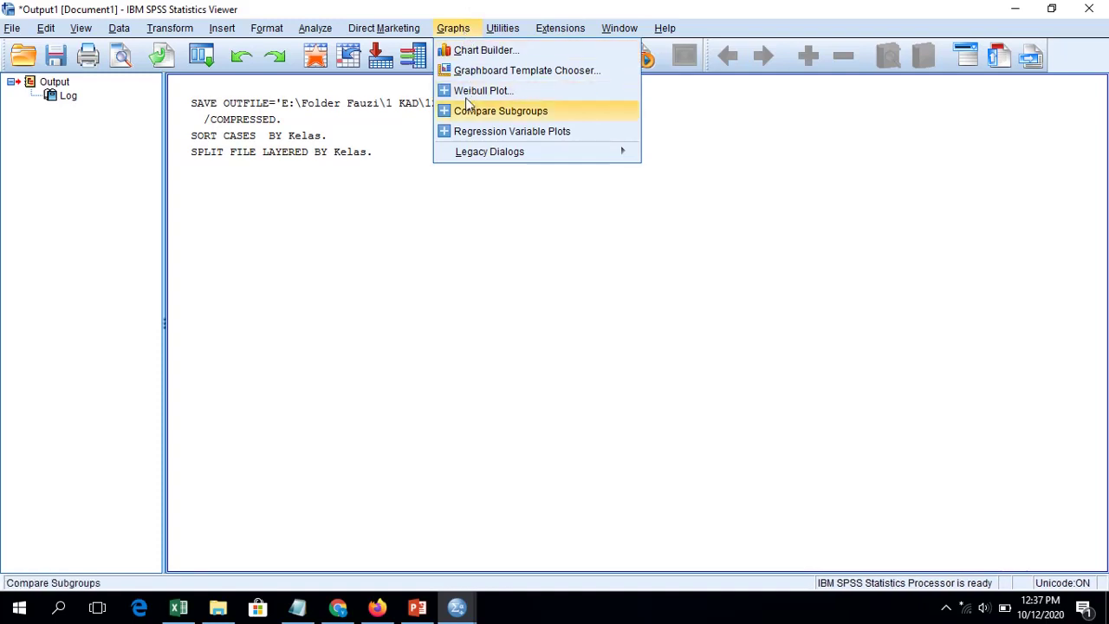
mouse_move(487, 162)
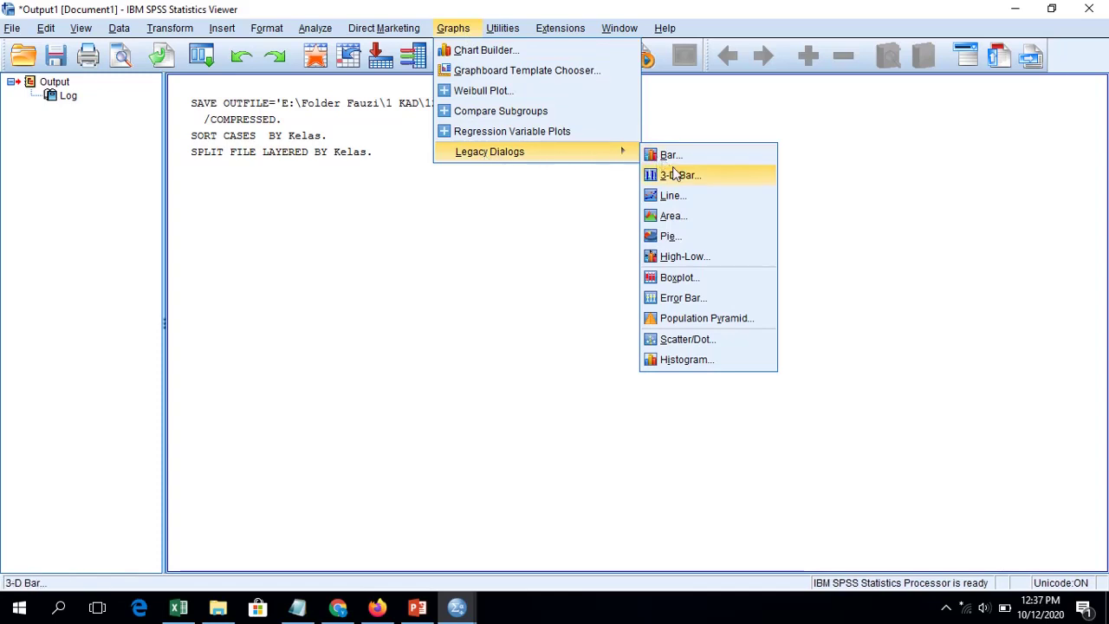
left_click(713, 342)
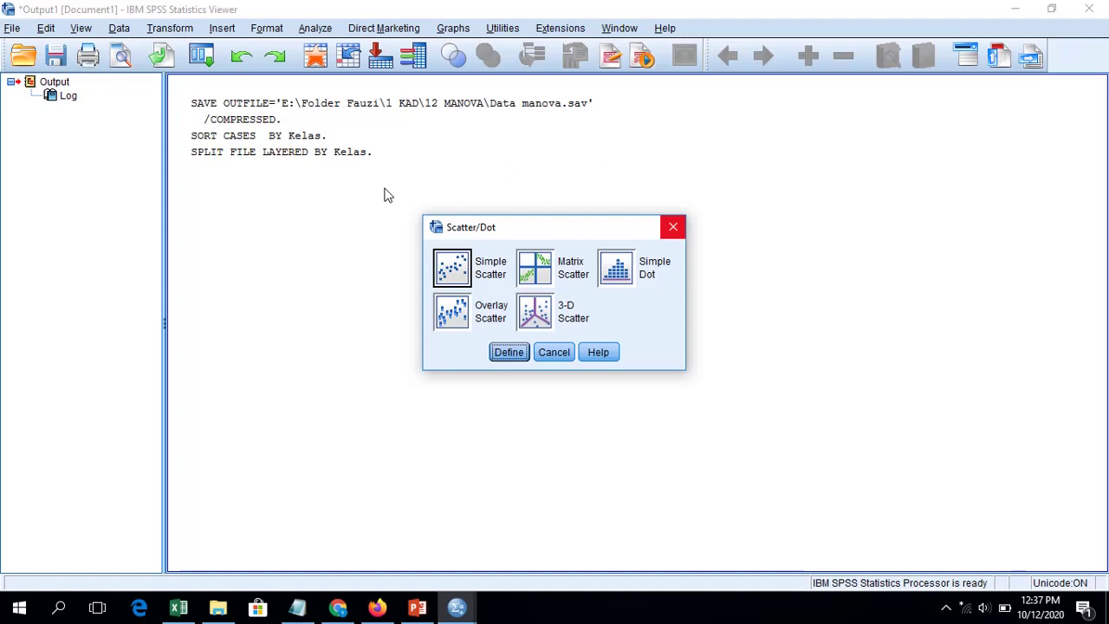
left_click(452, 273)
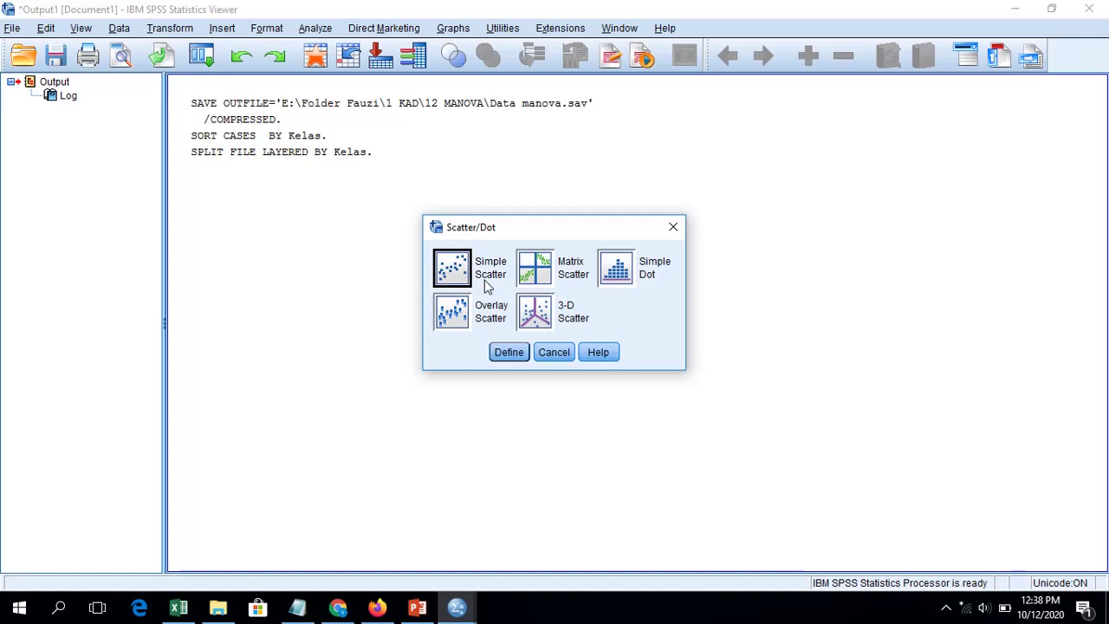
left_click(508, 352)
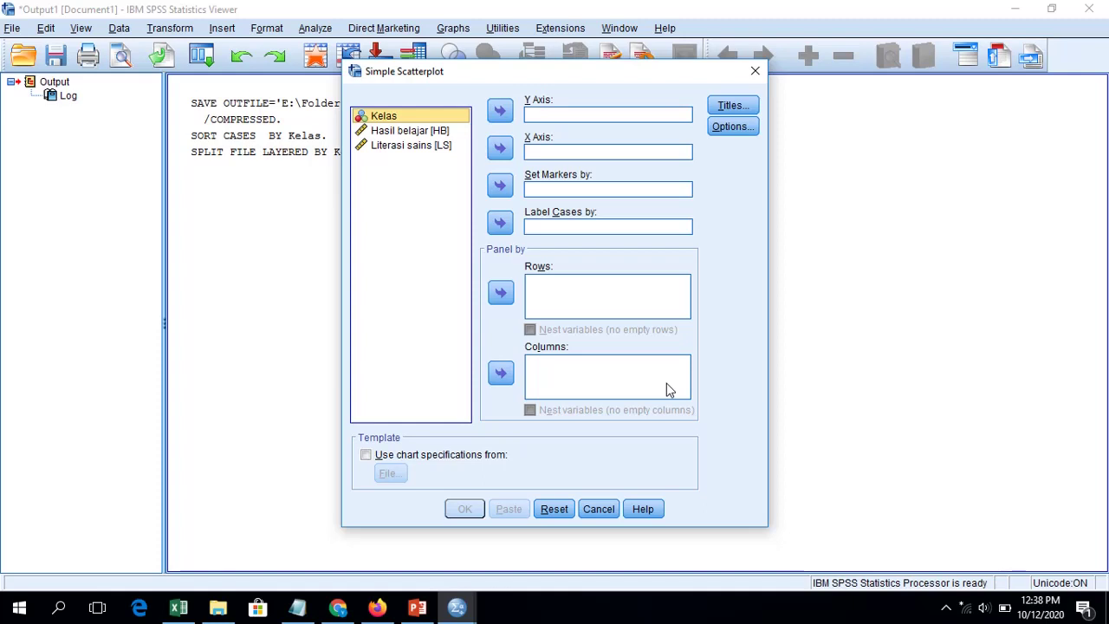
left_click(446, 131)
left_click(452, 149)
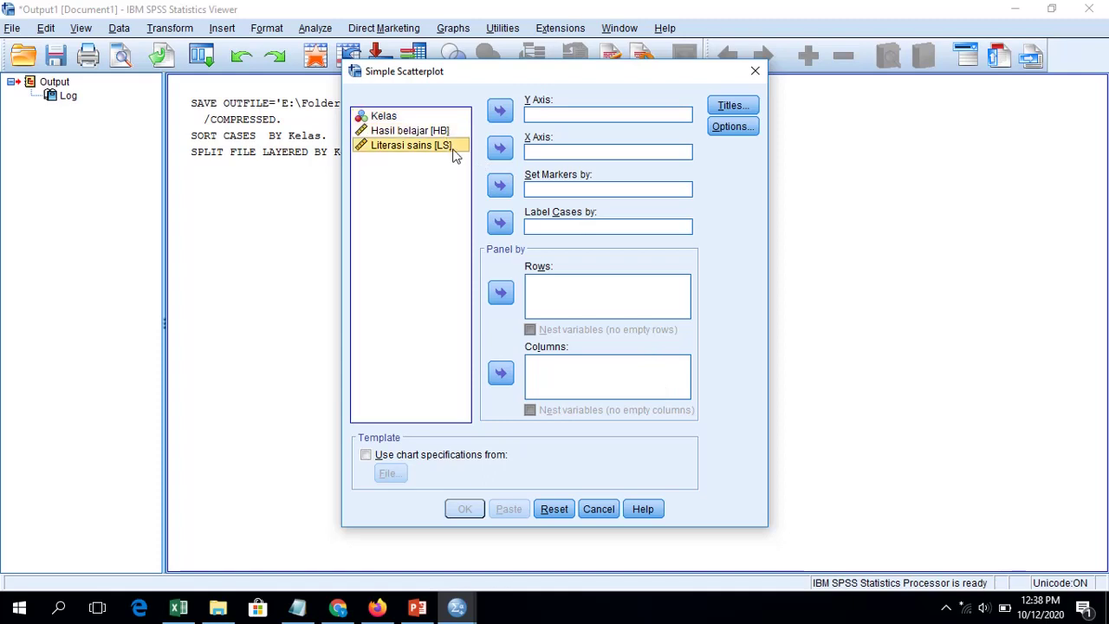
left_click(450, 132)
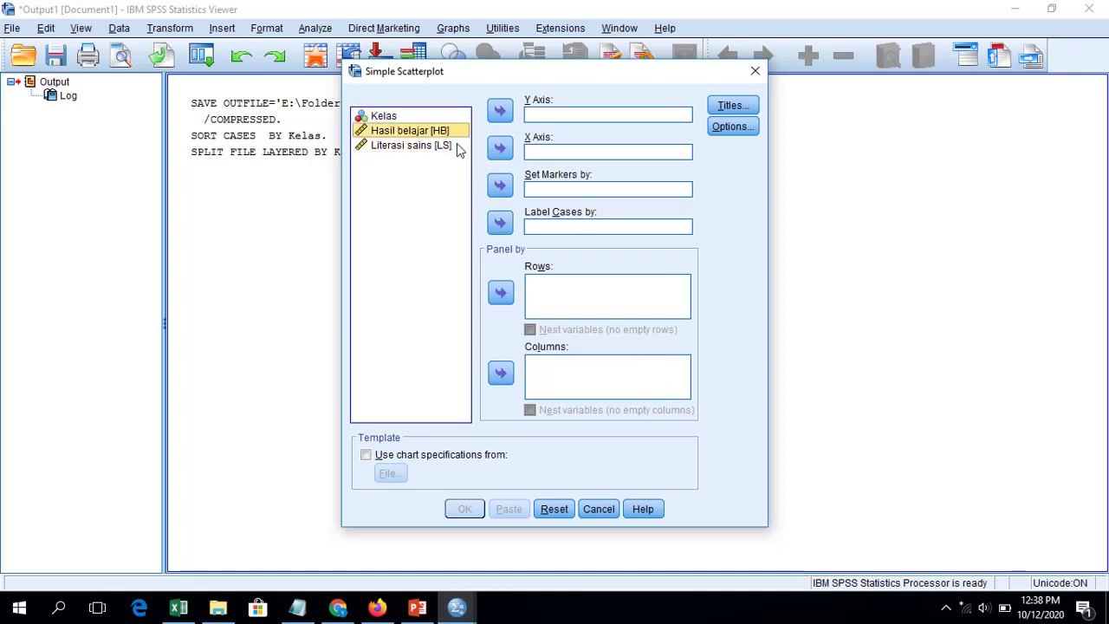
left_click(452, 146)
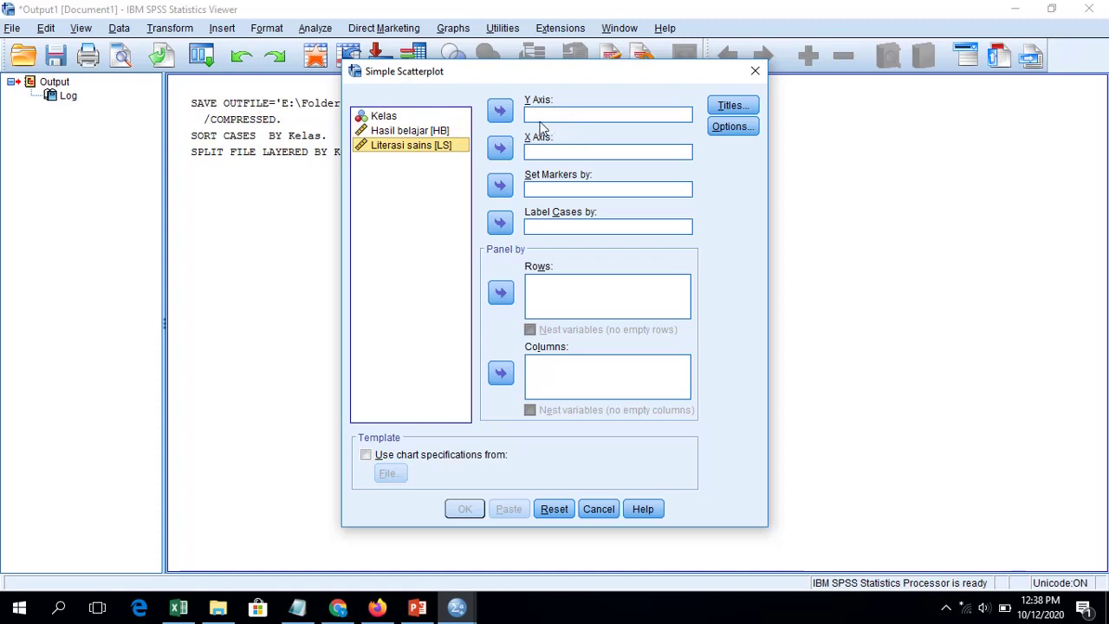
left_click(404, 151)
left_click(500, 150)
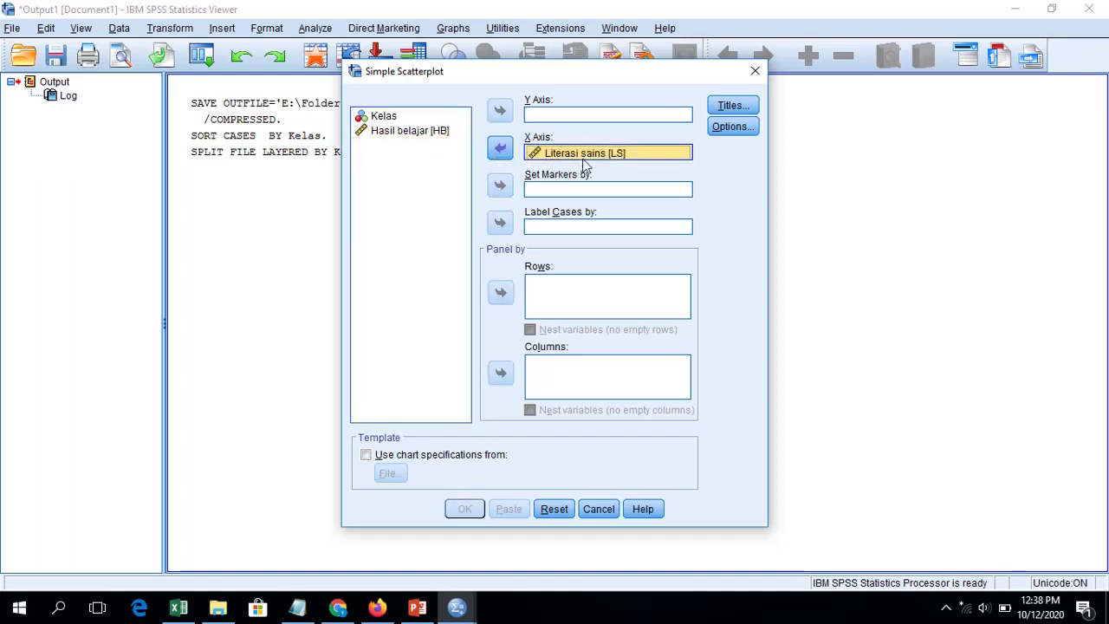
left_click(648, 160)
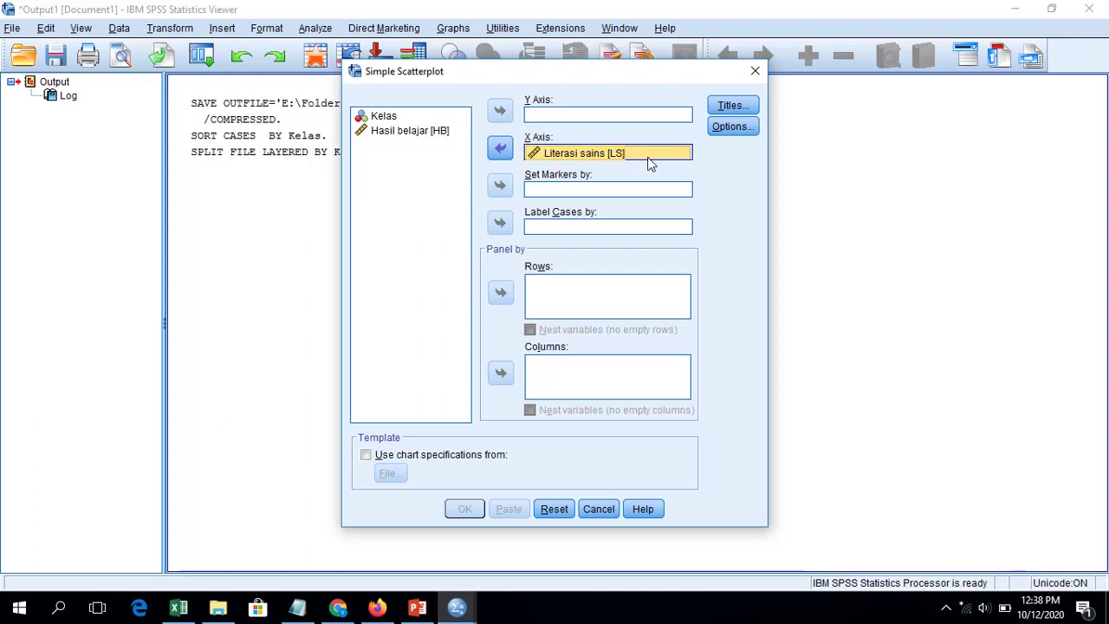
Assign Hasil belajar [HB] to the Y axis and generate the scatterplots.
left_click(413, 139)
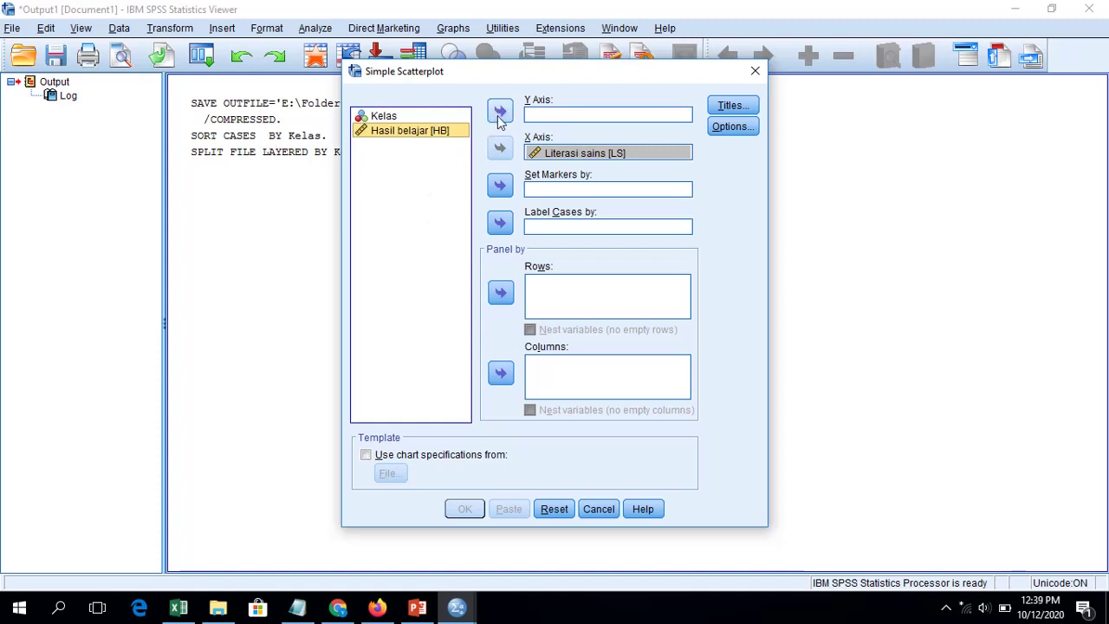
left_click(500, 113)
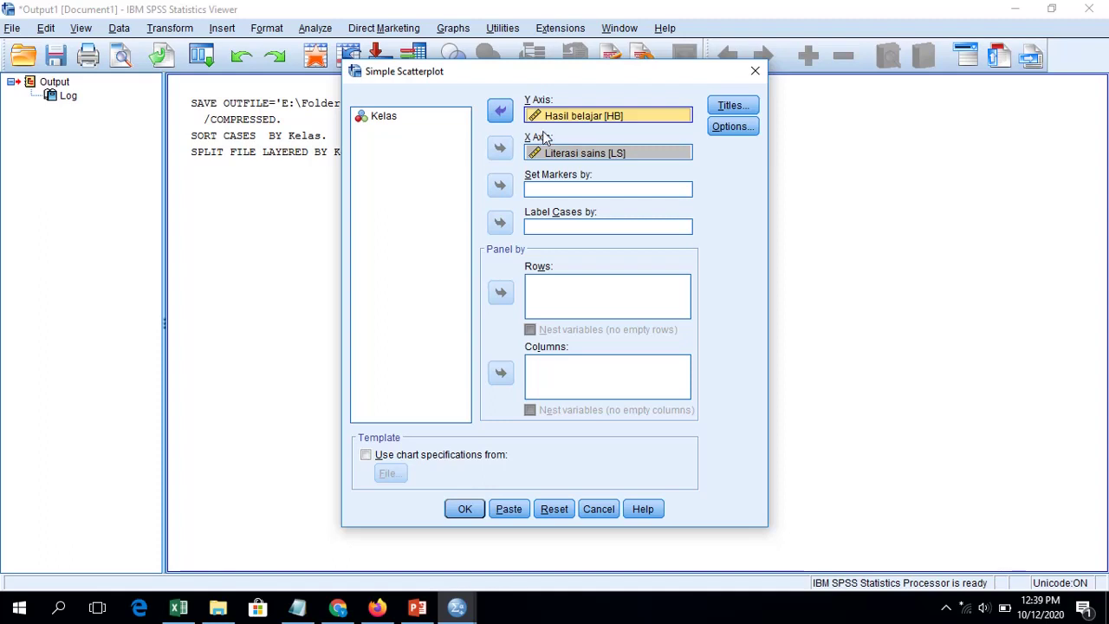
left_click(465, 510)
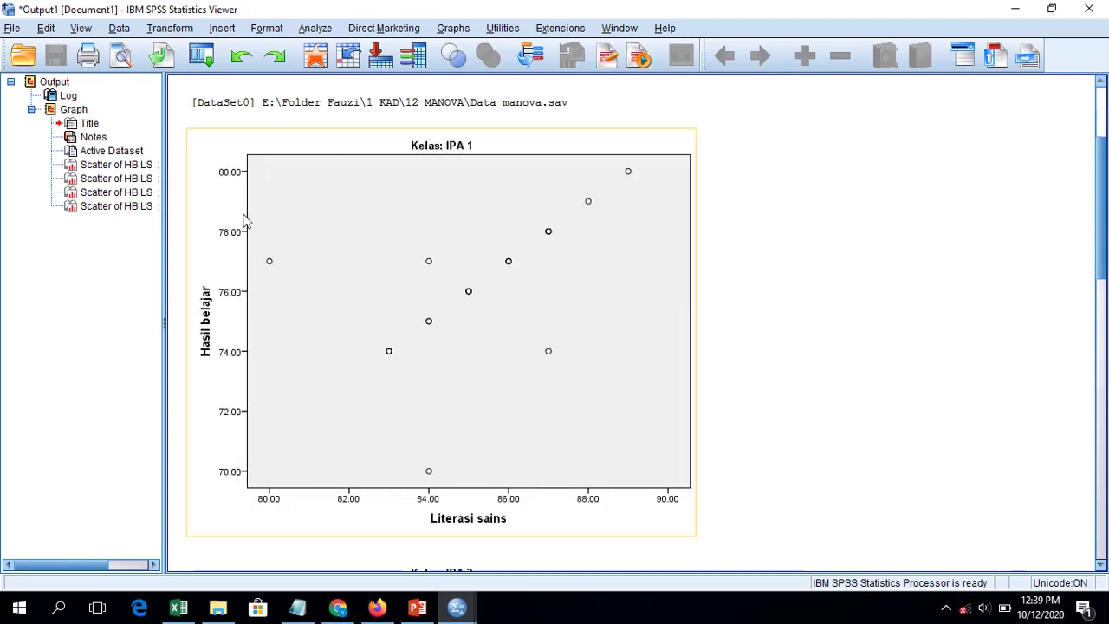
Examine the scatterplots of Hasil belajar against Literasi sains for the individual classes for a linear relationship.
left_click(217, 212)
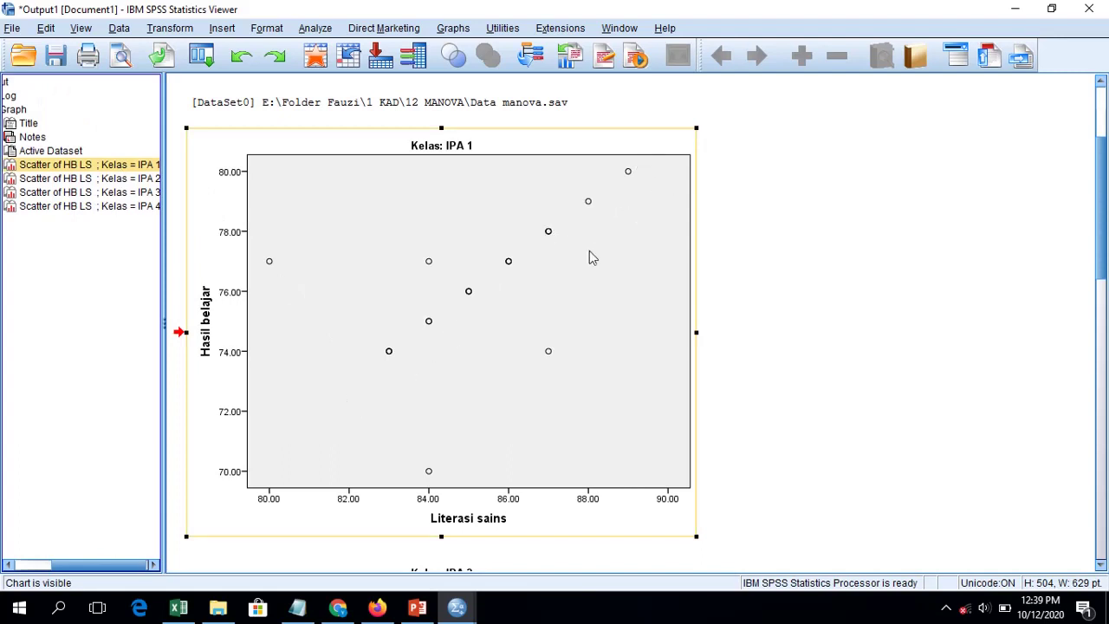
left_click(130, 195)
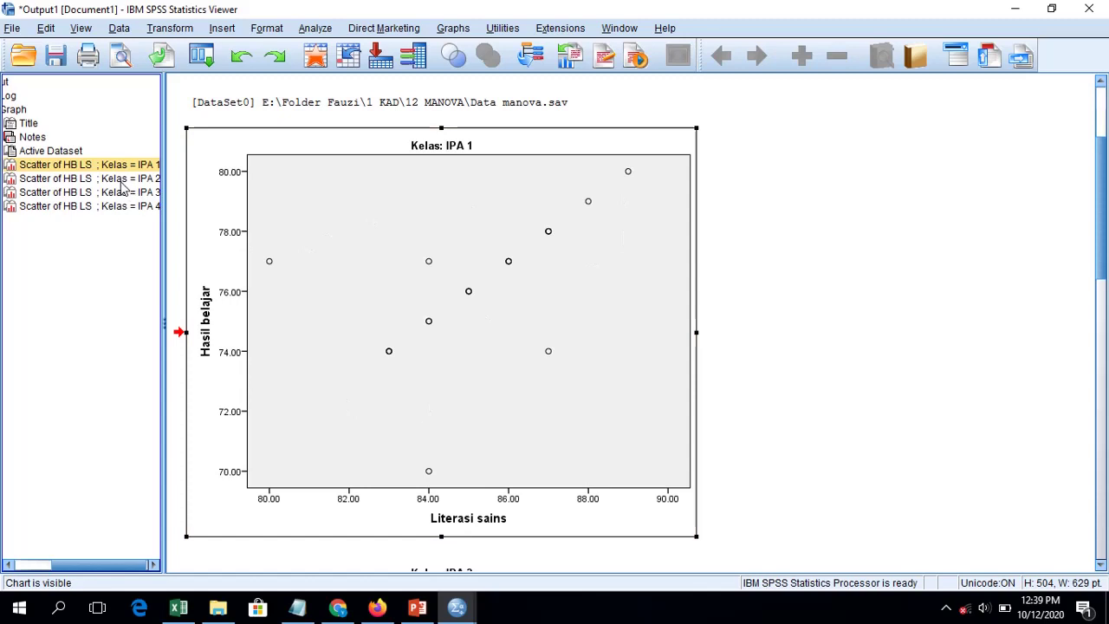
left_click(125, 179)
left_click(119, 207)
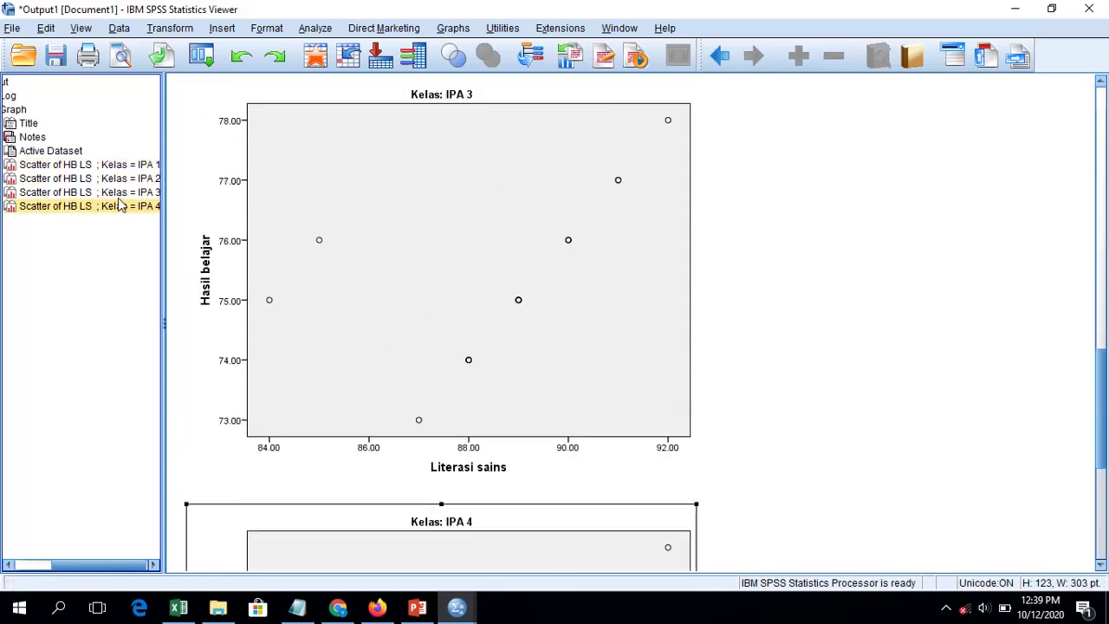
left_click(128, 192)
left_click(331, 322)
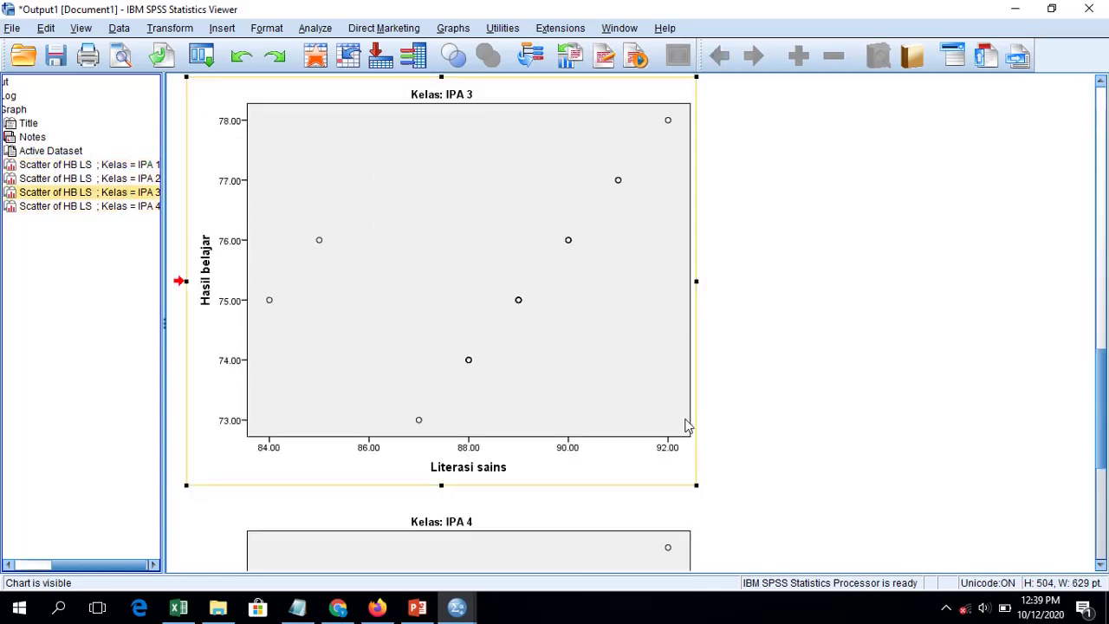
left_click(69, 364)
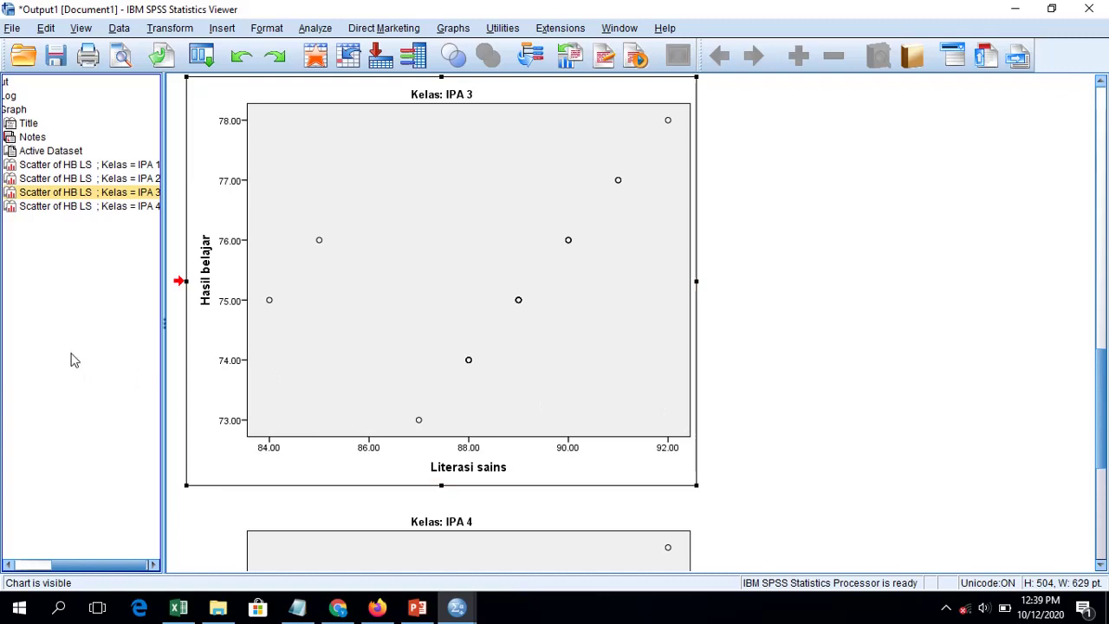
left_click(247, 347)
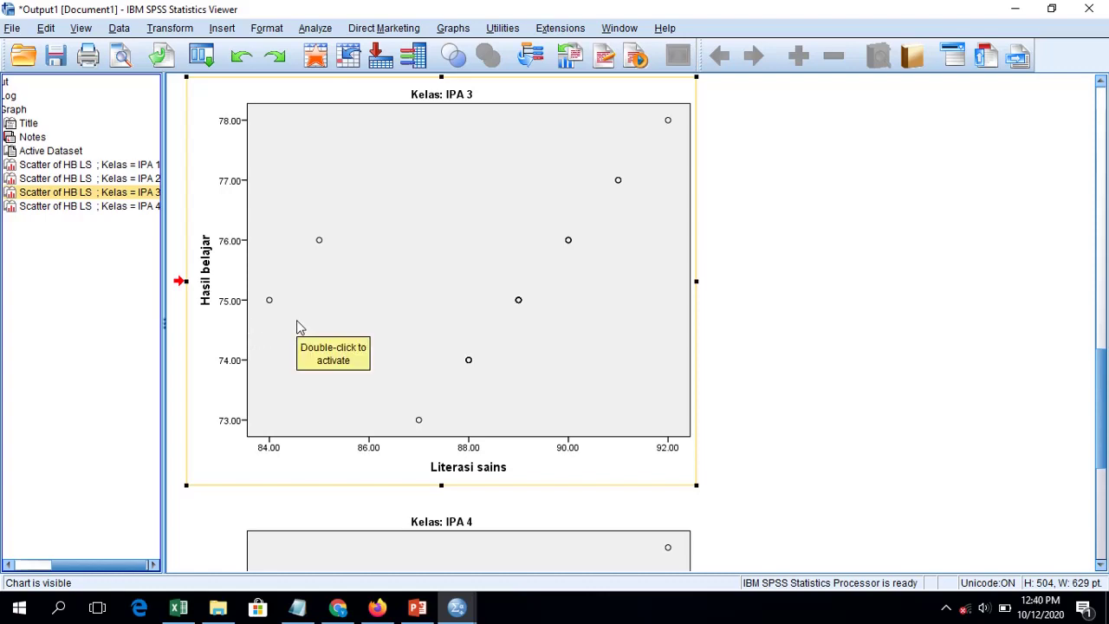
left_click(94, 131)
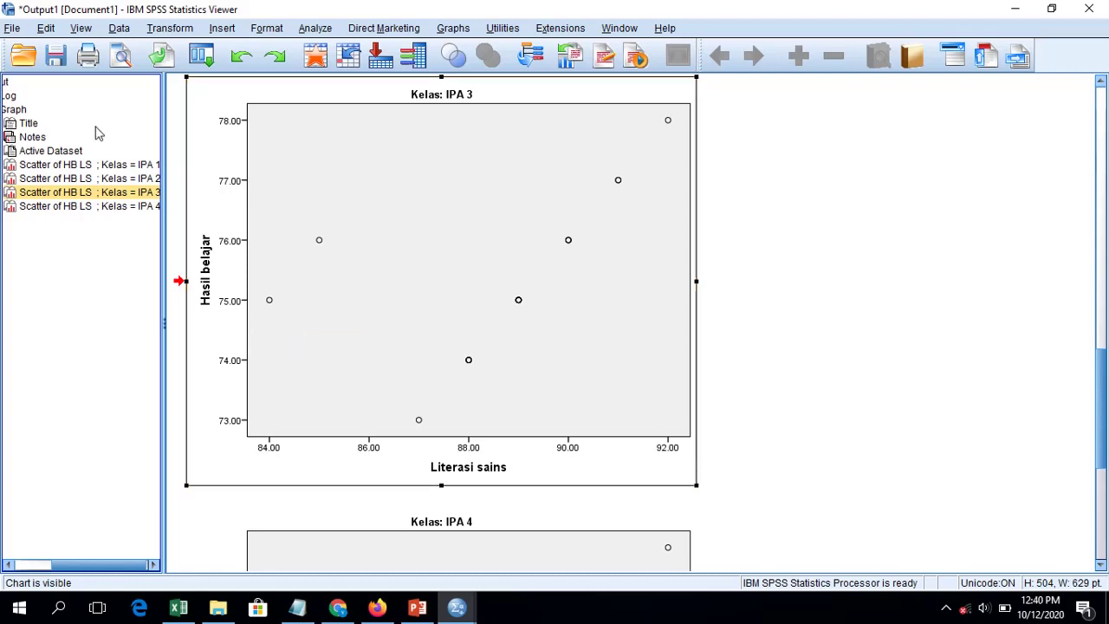
Turn off the file split by choosing to analyze all cases without creating groups.
left_click(120, 28)
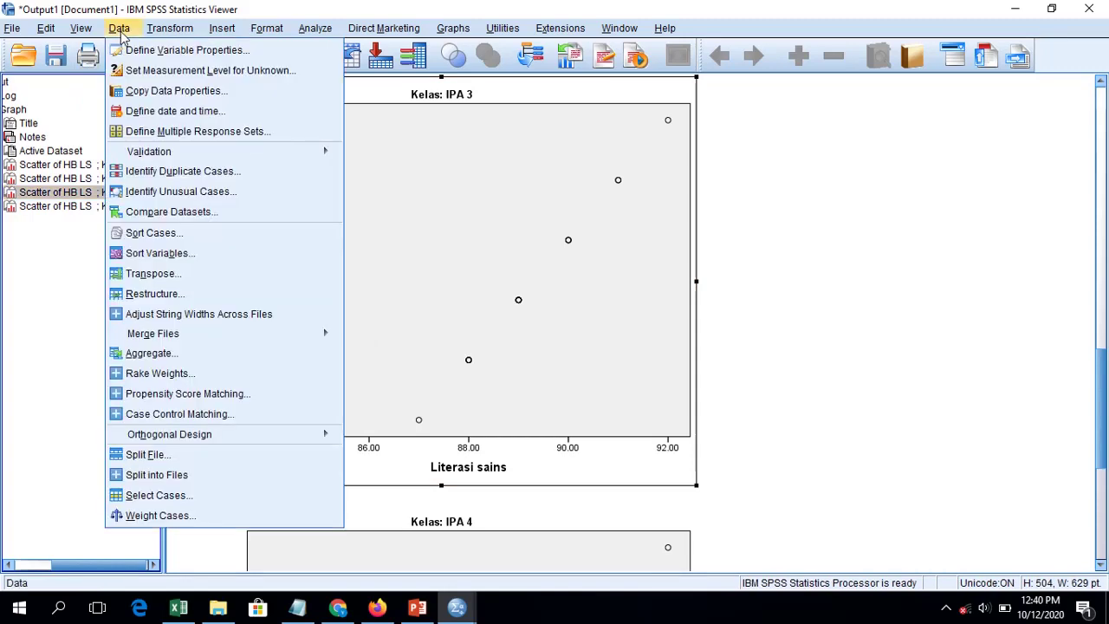
left_click(278, 456)
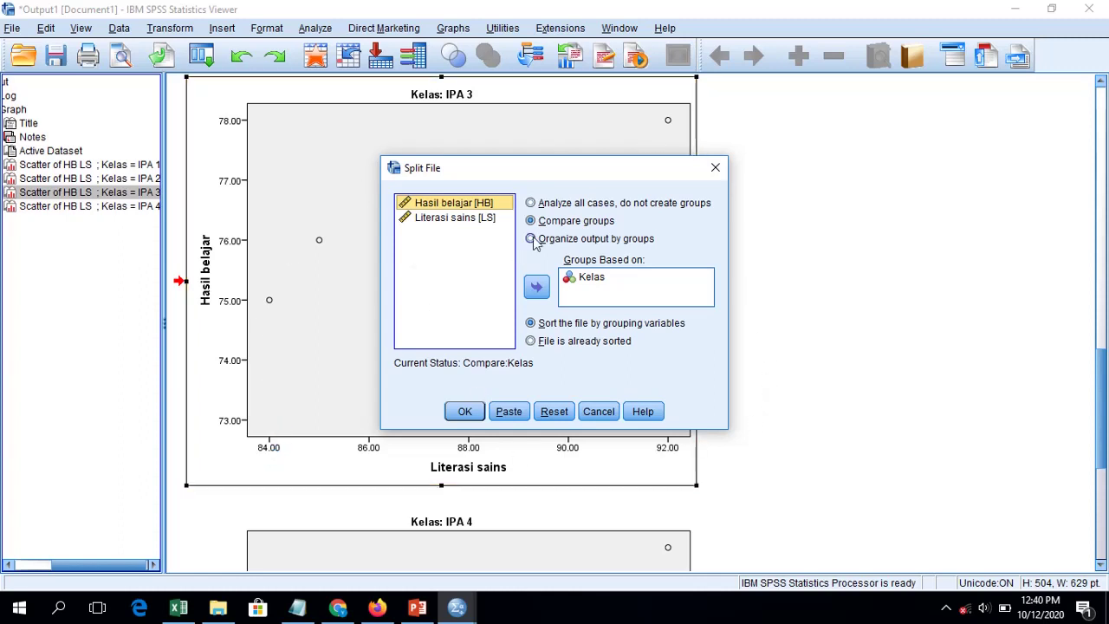
left_click(602, 208)
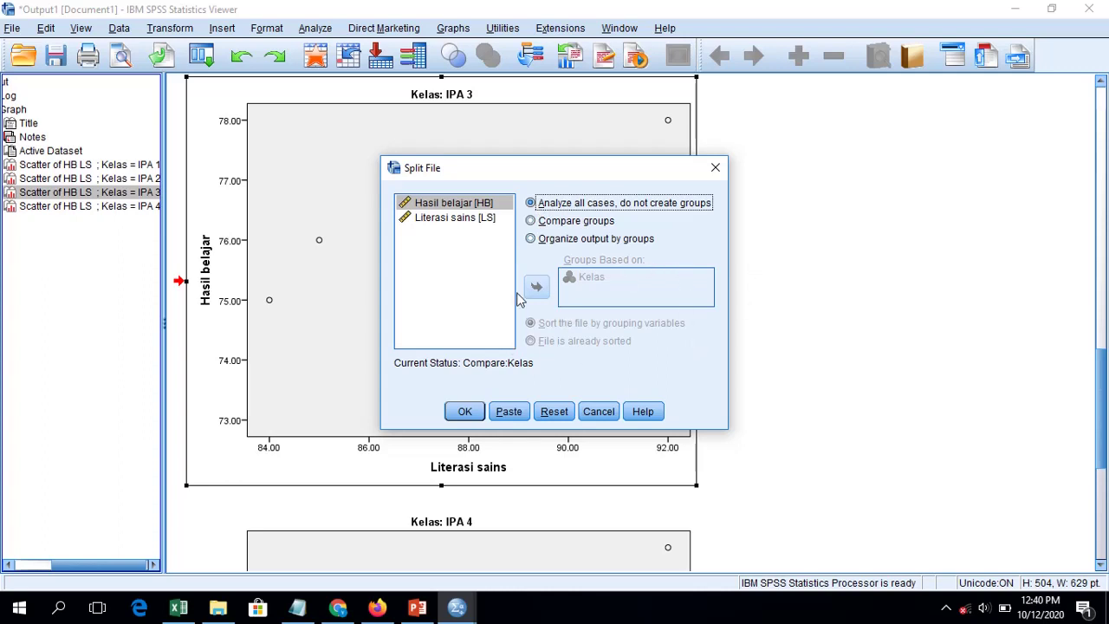
left_click(465, 411)
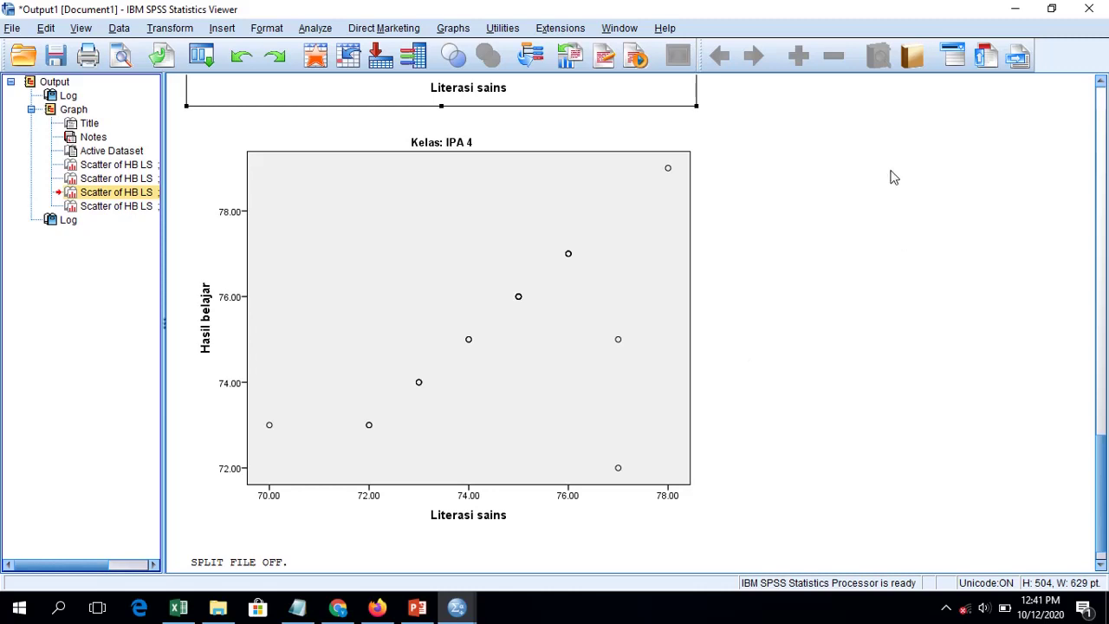
Start a Linear Regression and assign Literasi sains [LS] as the independent variable.
left_click(317, 29)
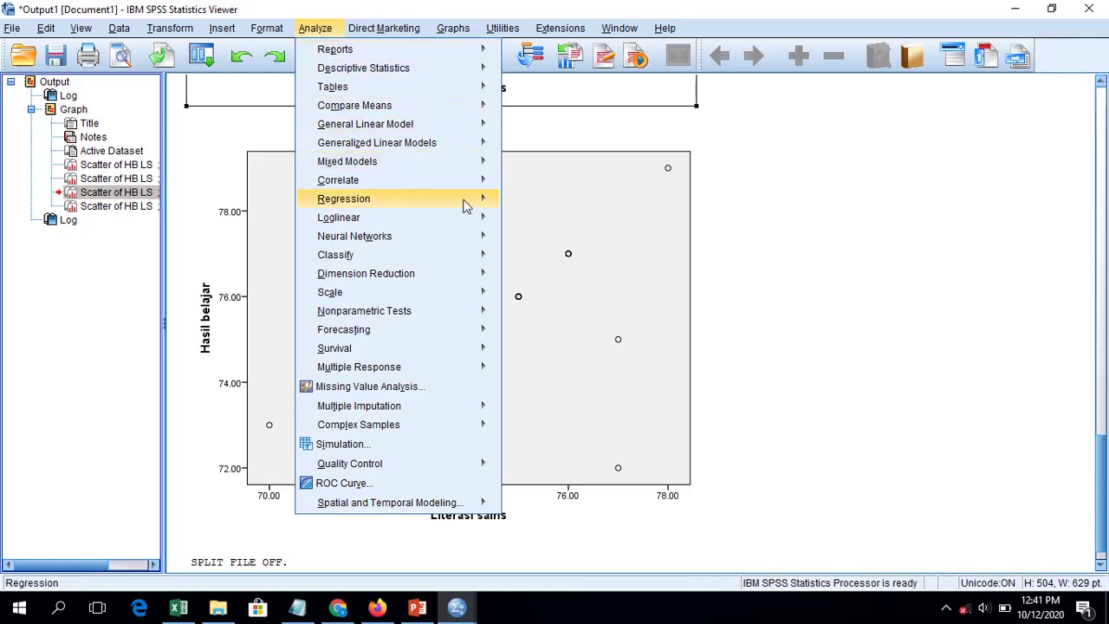
mouse_move(471, 208)
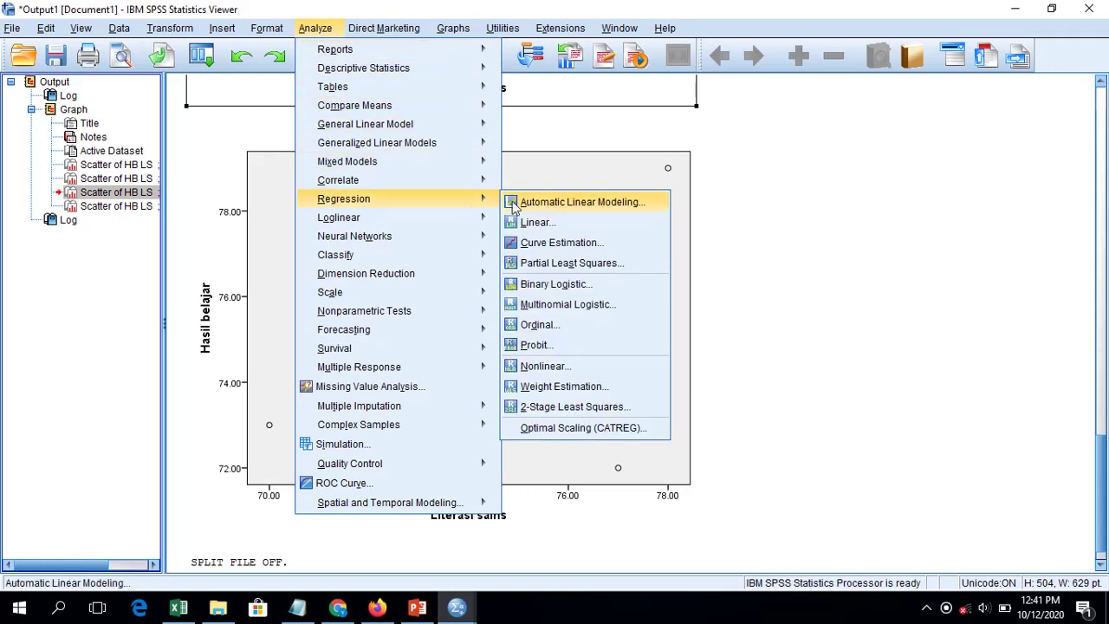
left_click(571, 222)
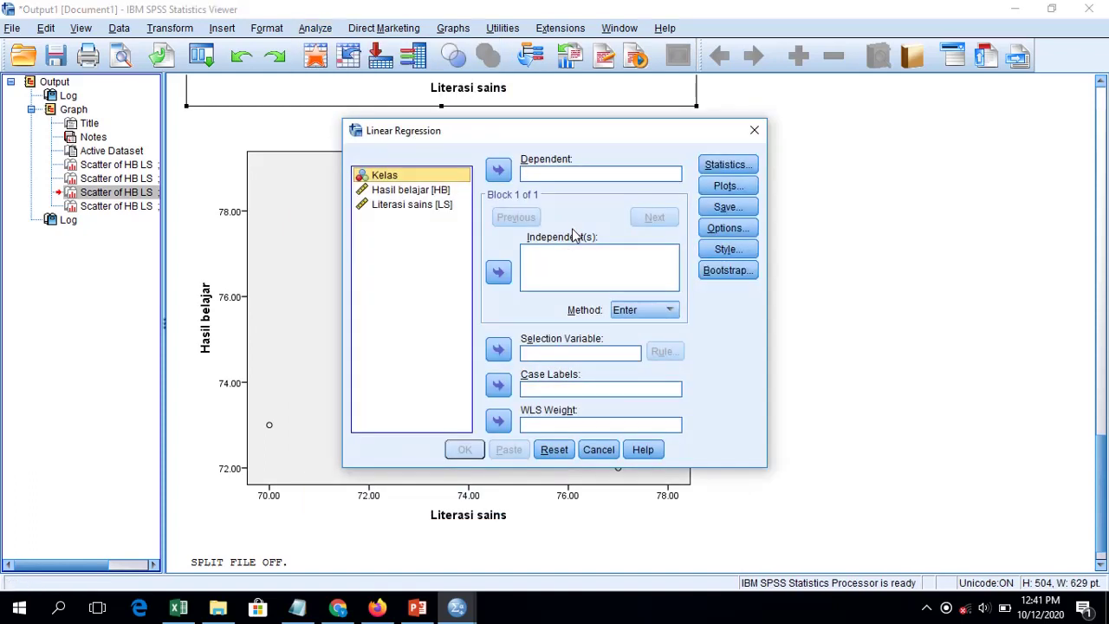
key("alt")
left_click(569, 264)
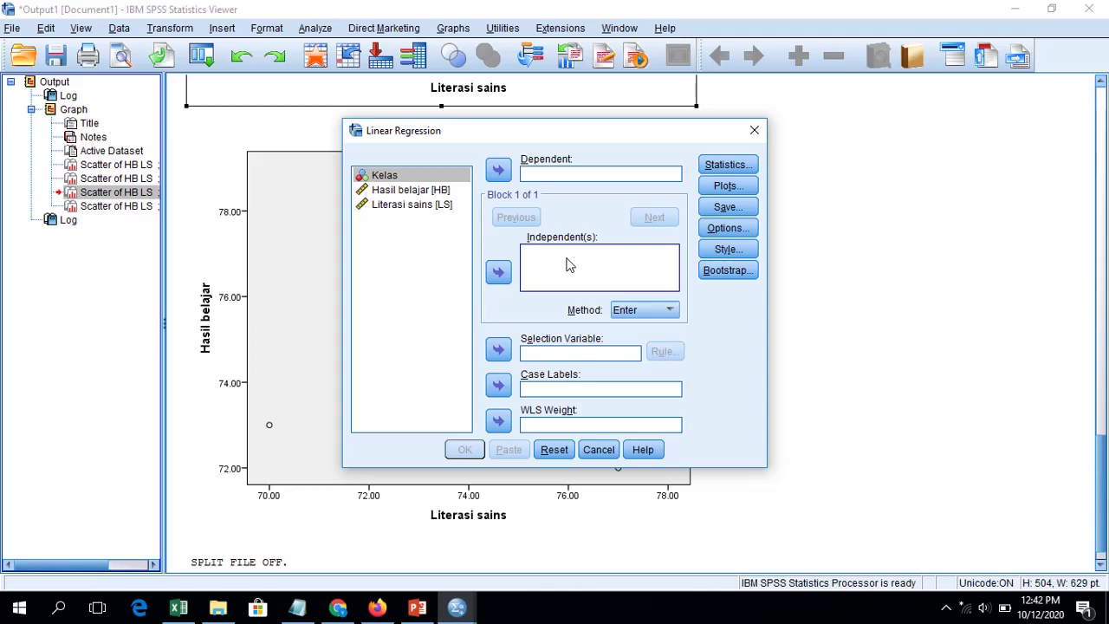
left_click(387, 213)
left_click(387, 208)
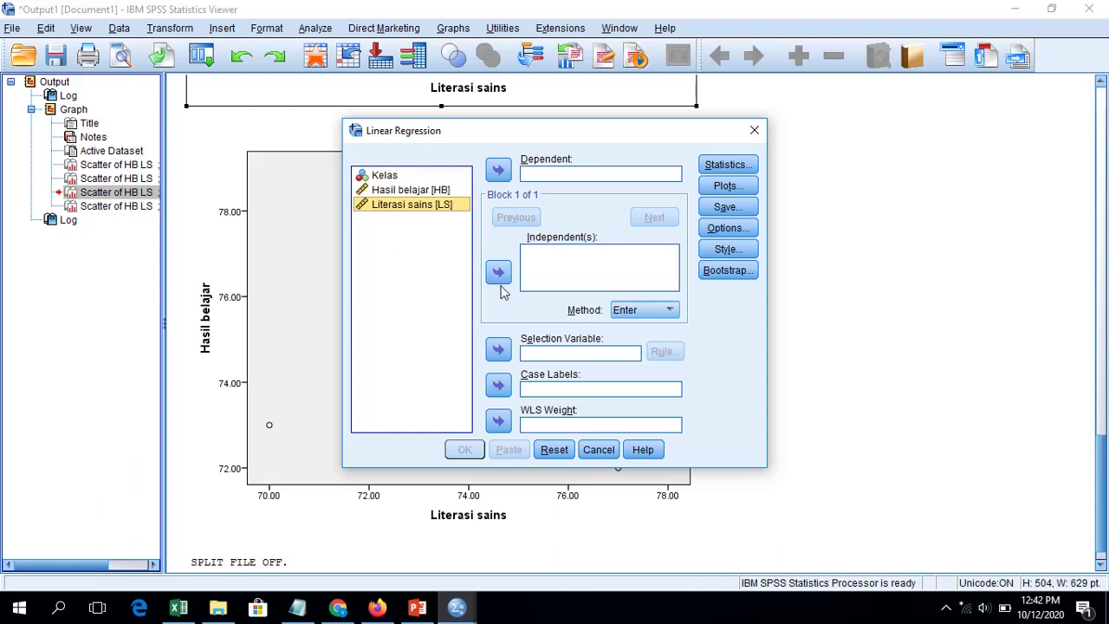
left_click(499, 274)
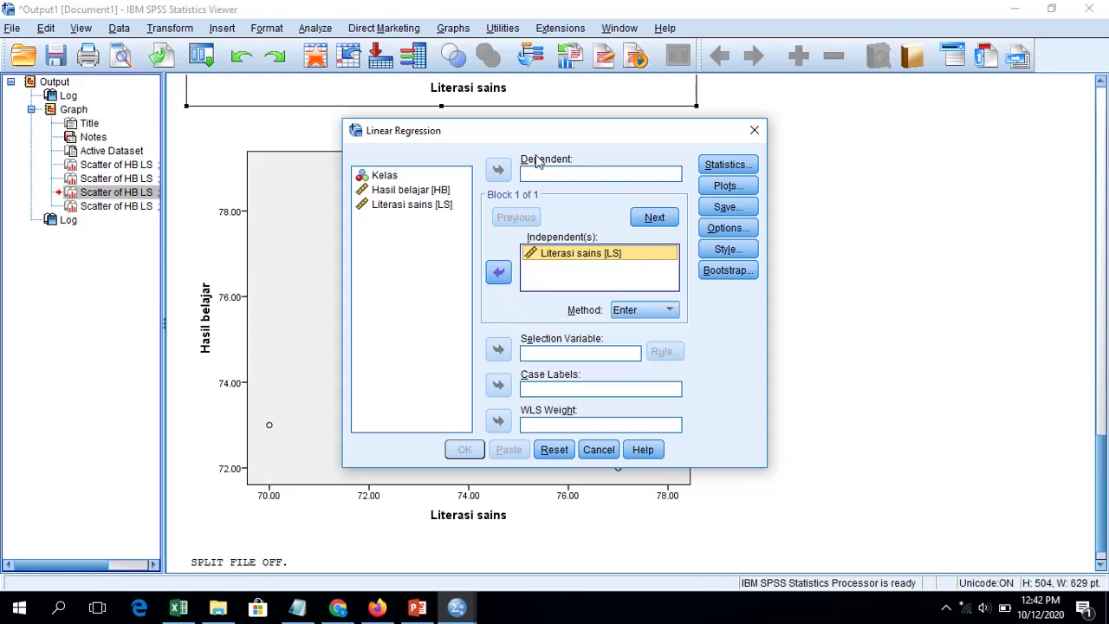
Assign Hasil belajar [HB] as the dependent variable and run the regression to view its Model Summary table.
left_click(422, 195)
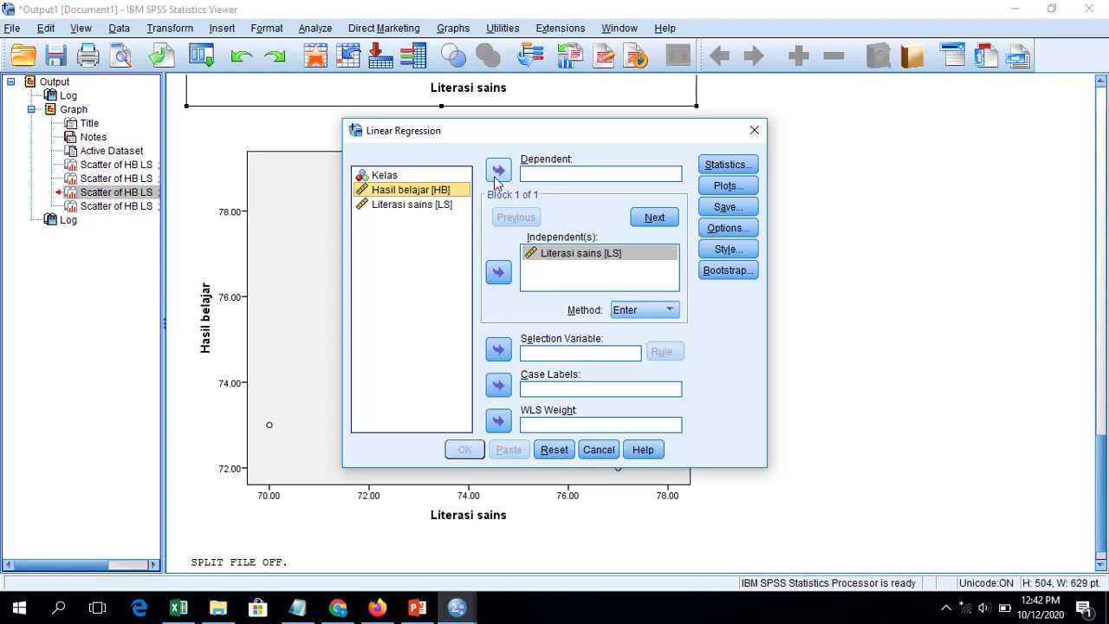
left_click(498, 171)
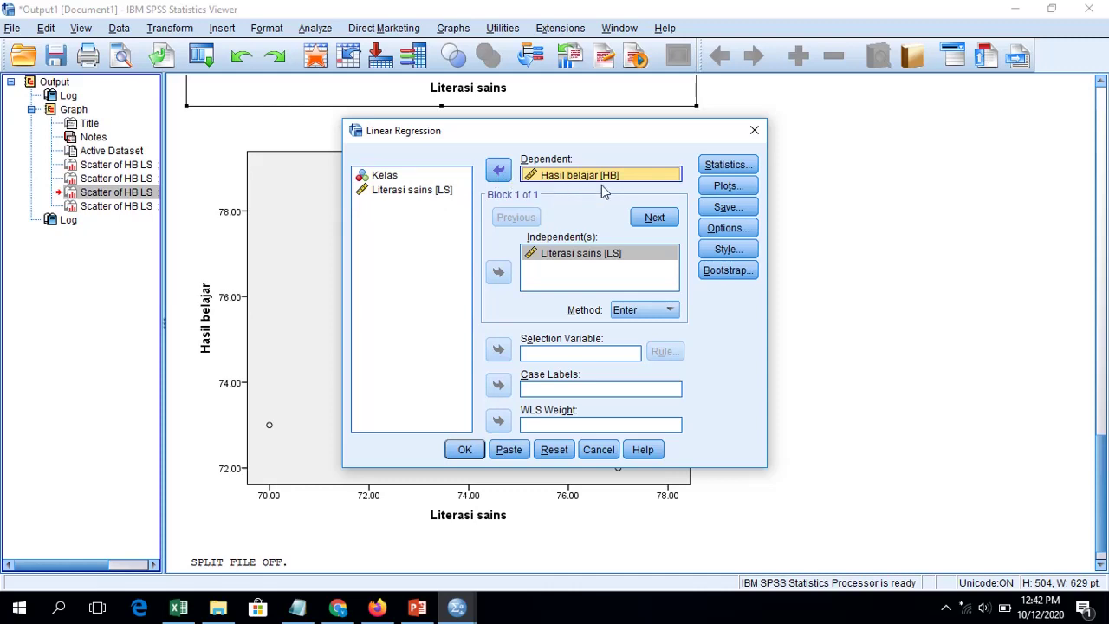
left_click(465, 448)
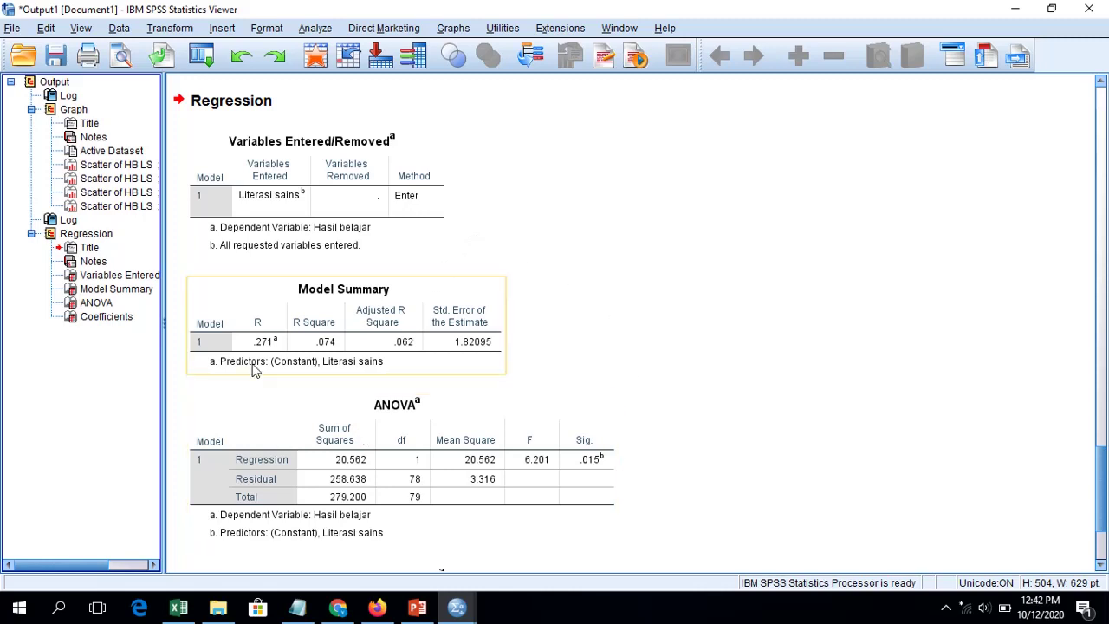
left_click(130, 291)
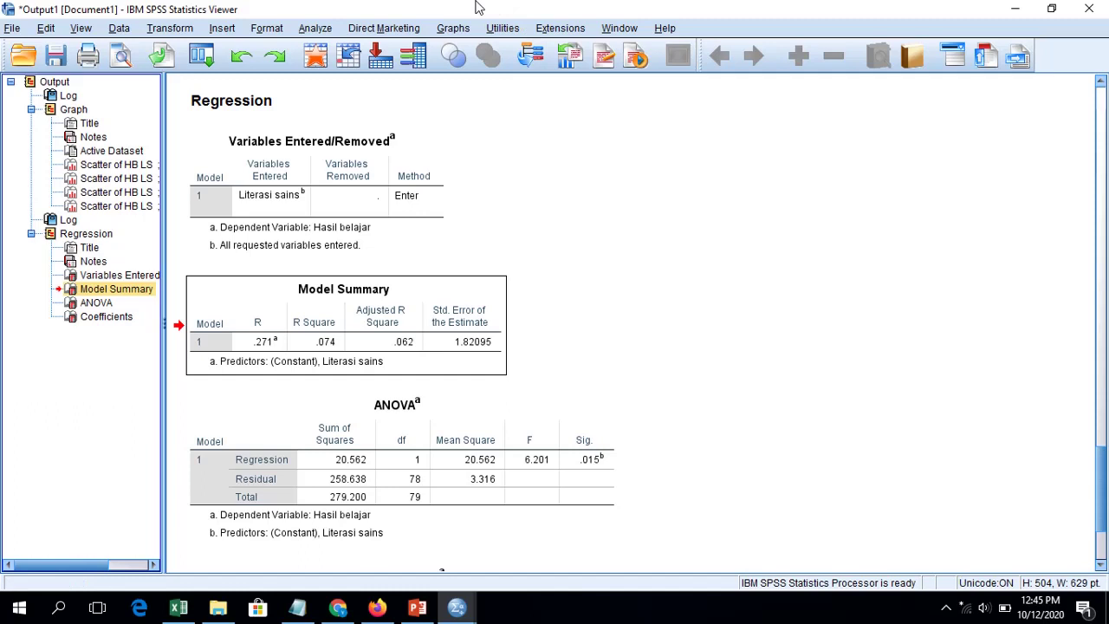
Start an Explore analysis with Hasil belajar [HB] and Literasi sains [LS] as dependents and Kelas as the factor.
left_click(316, 28)
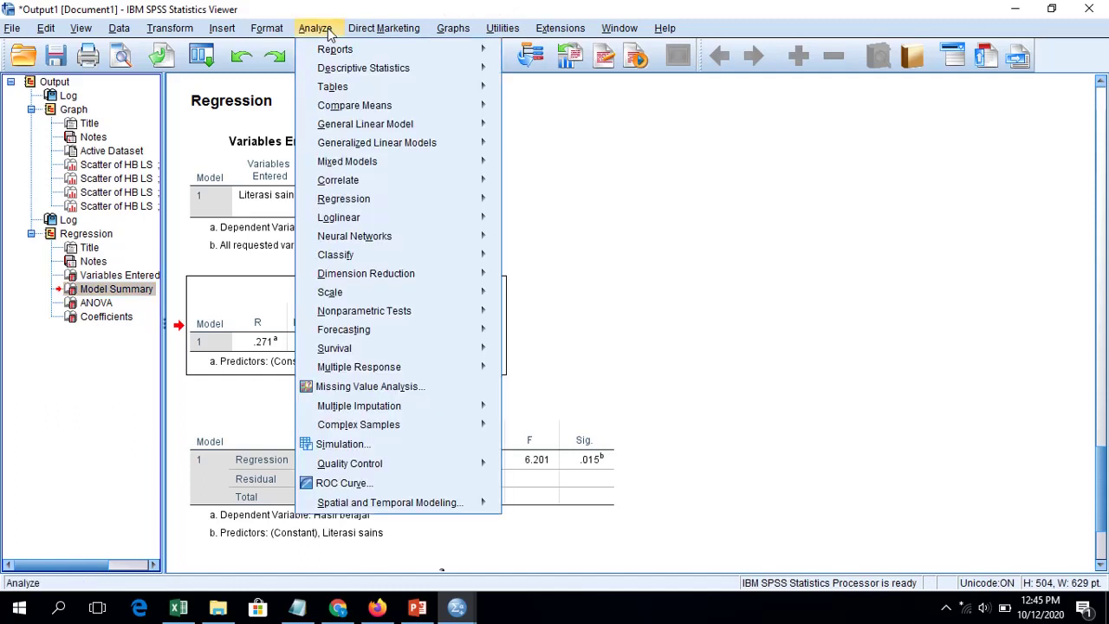
mouse_move(440, 74)
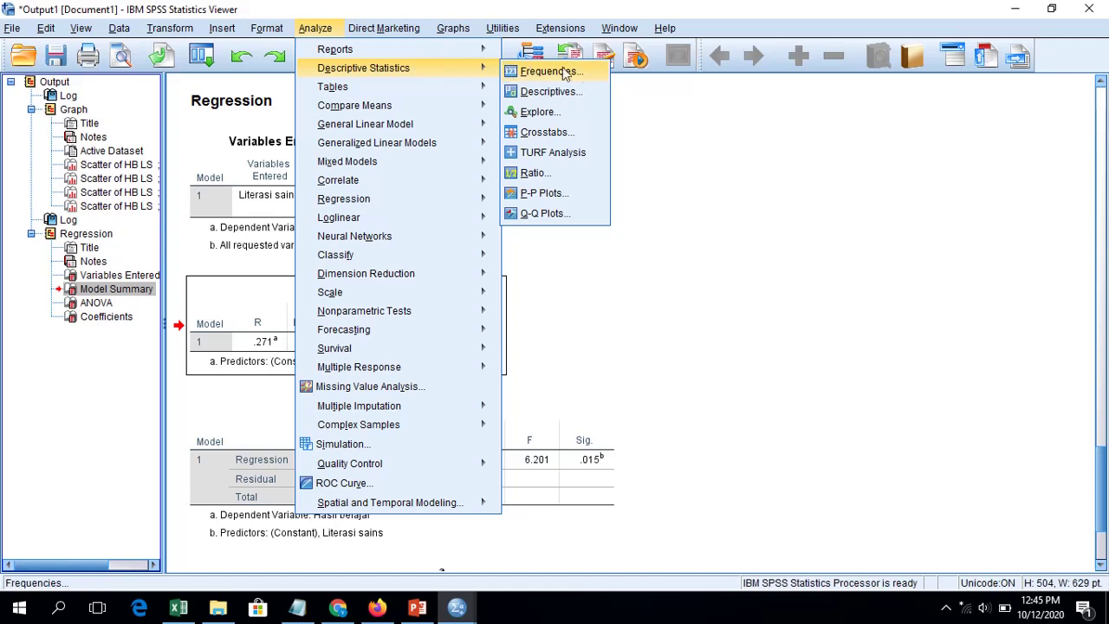
left_click(583, 115)
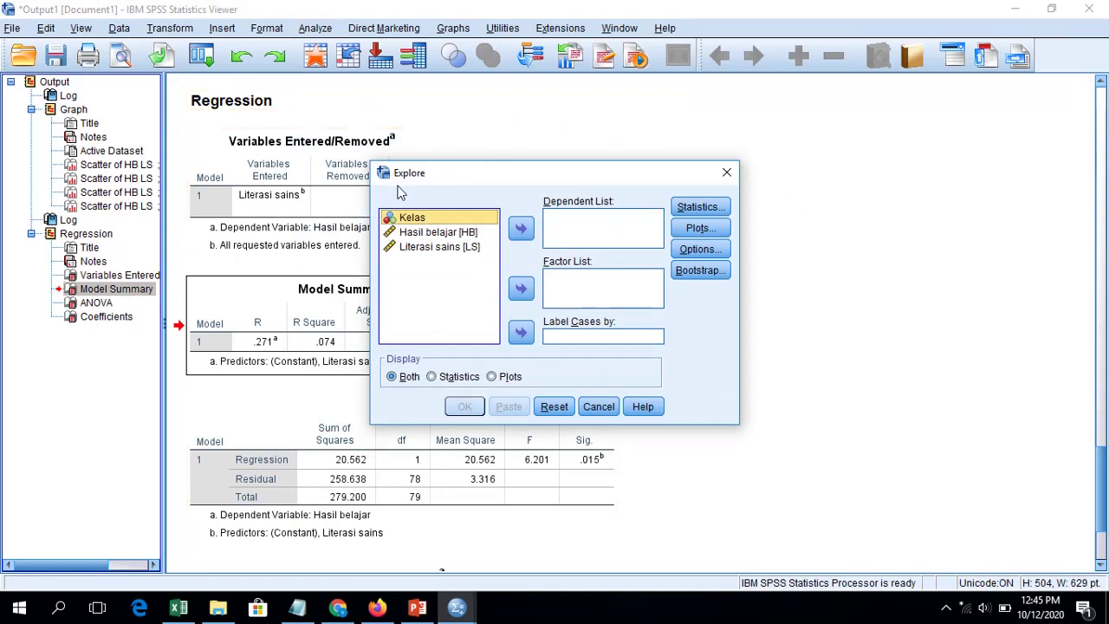
left_click(459, 234)
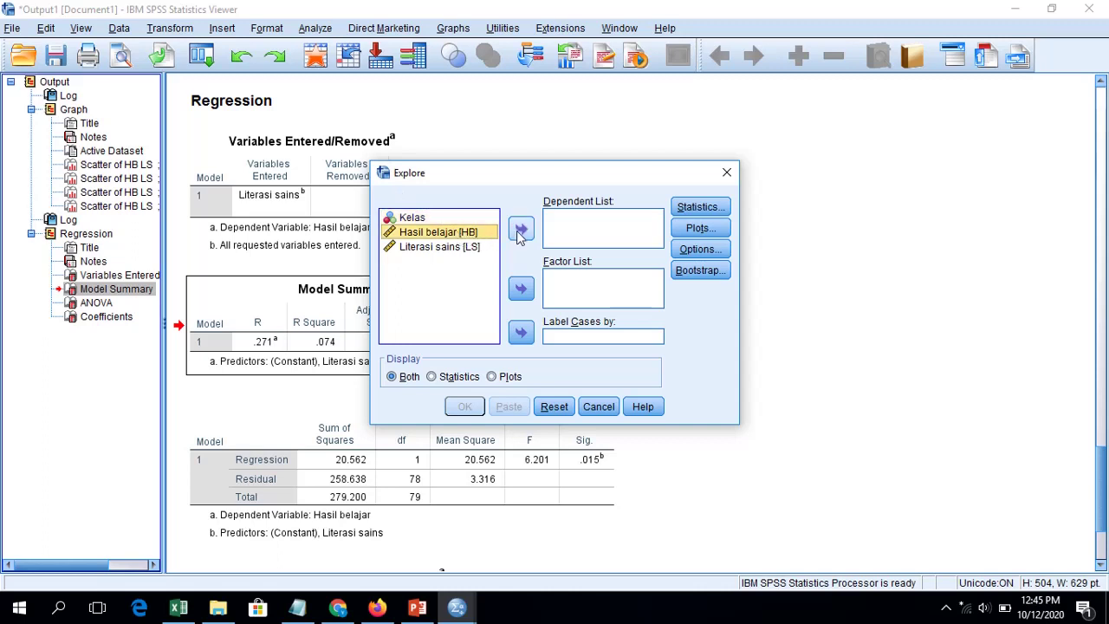
left_click(520, 229)
left_click(484, 237)
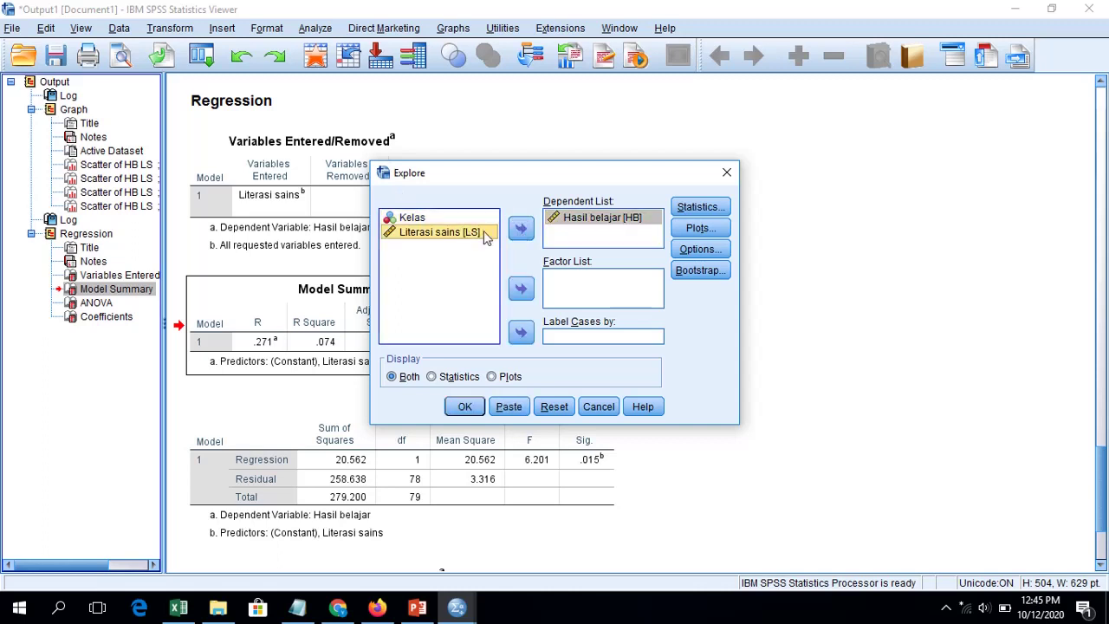
left_click(520, 229)
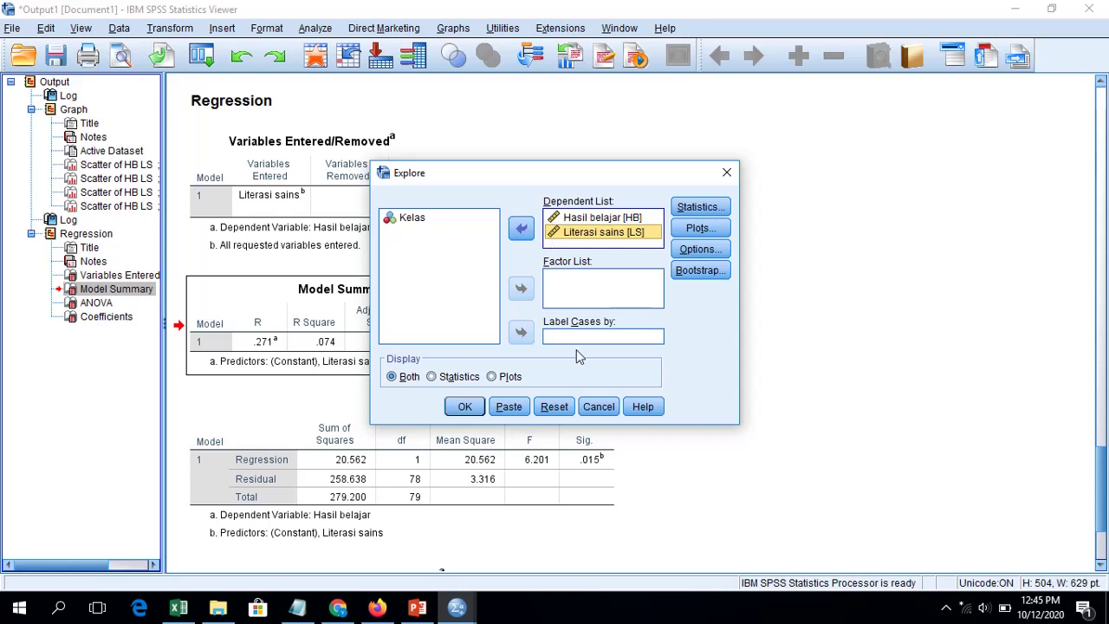
left_click(431, 221)
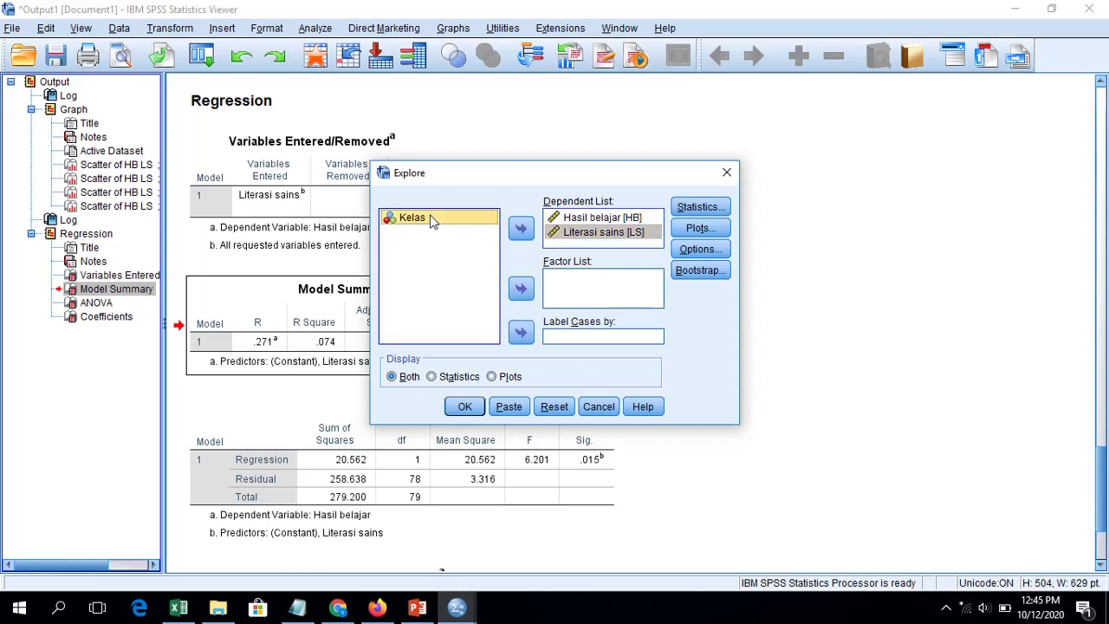
left_click(520, 290)
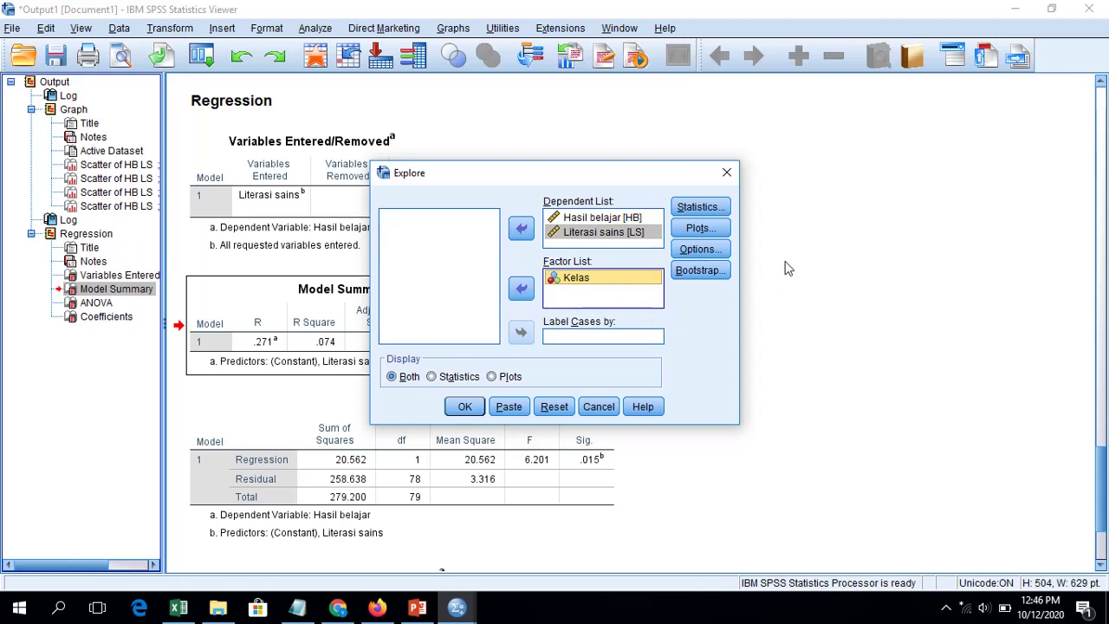
Set boxplots to None, disable Stem-and-leaf, enable Normality plots with tests, and run the Explore analysis.
left_click(724, 229)
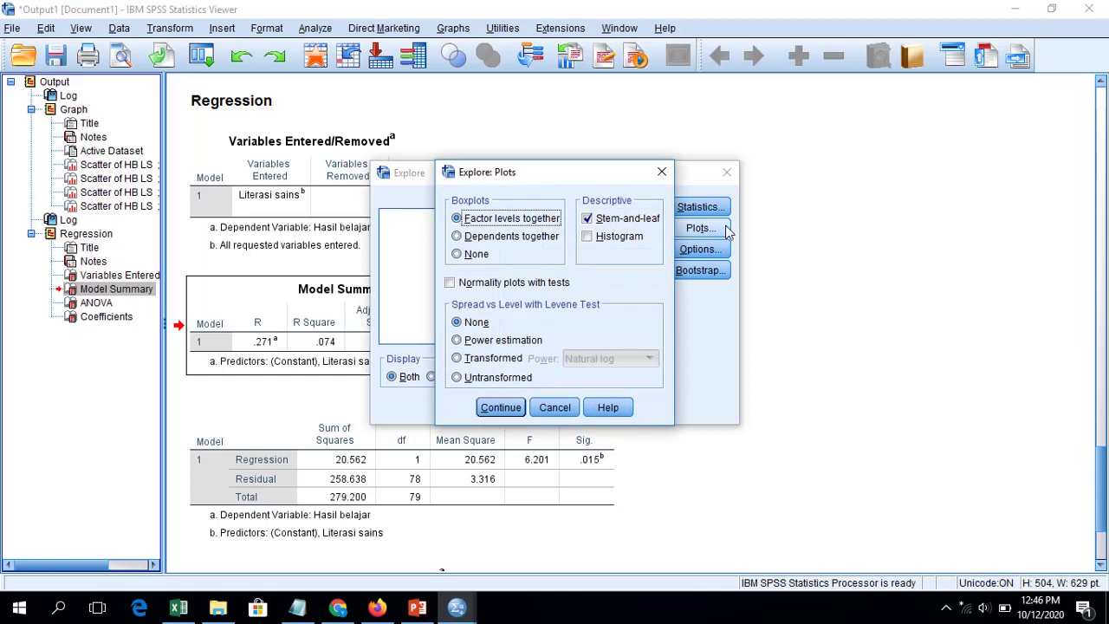
left_click(479, 256)
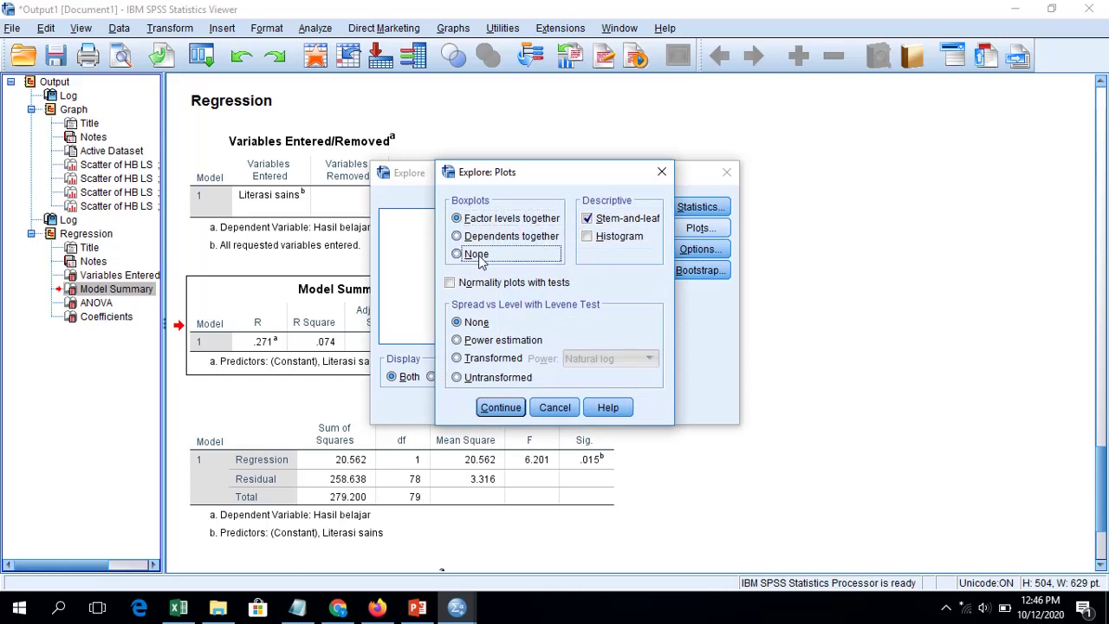
left_click(627, 219)
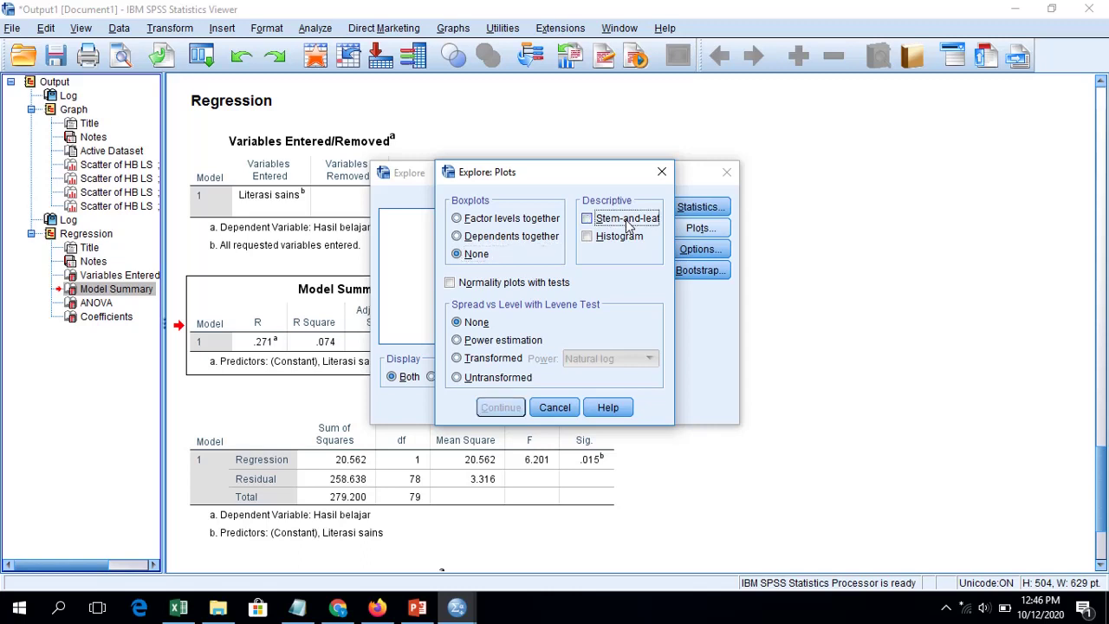
left_click(499, 286)
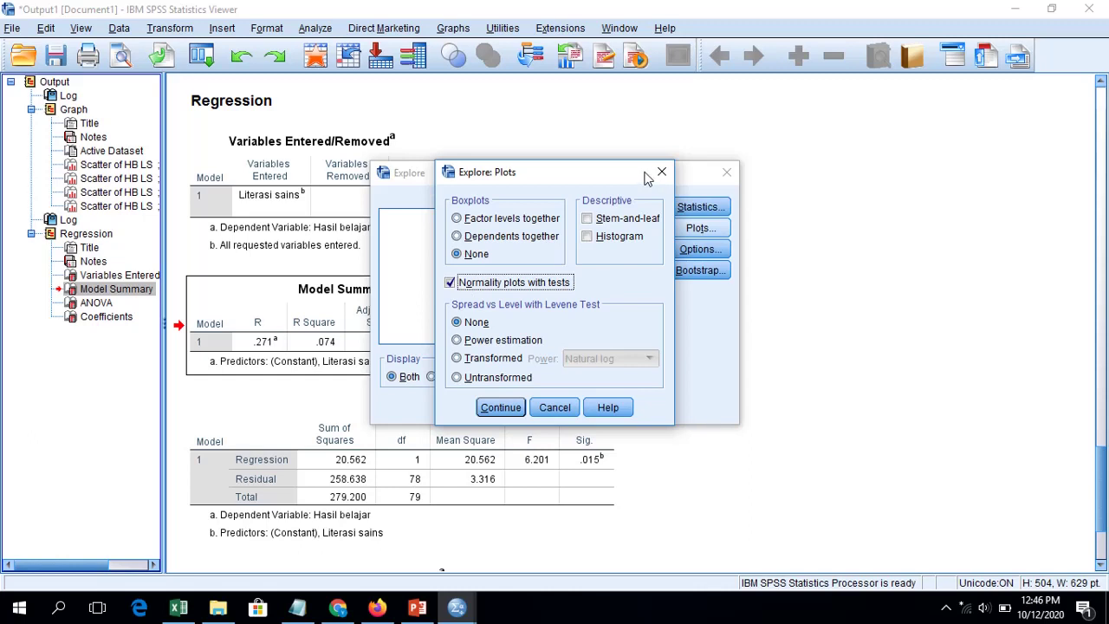
left_click(501, 407)
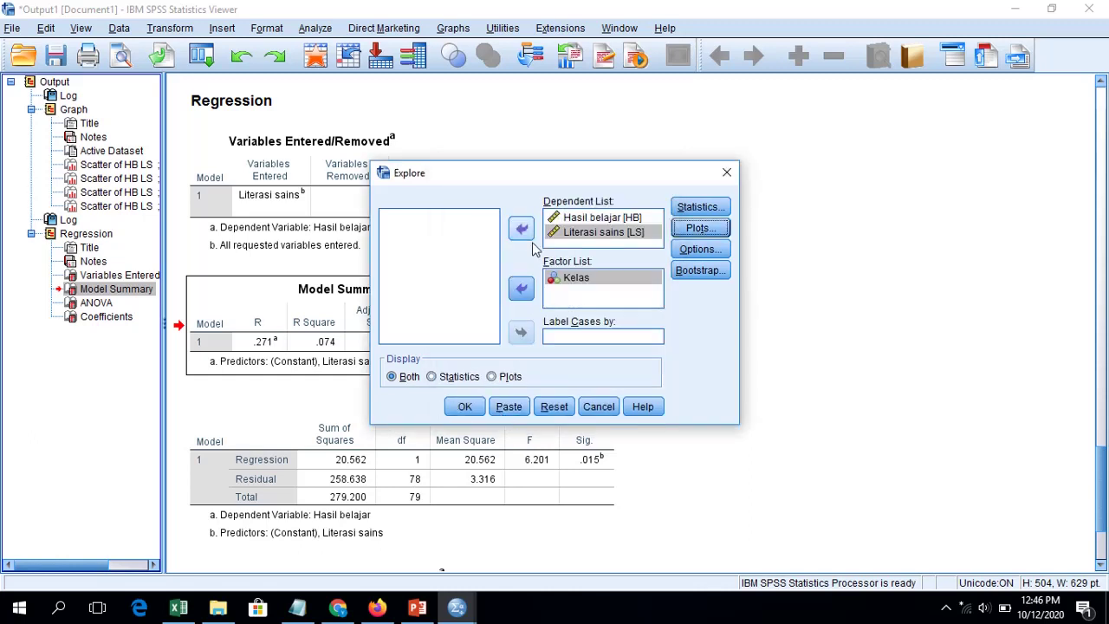
left_click(462, 407)
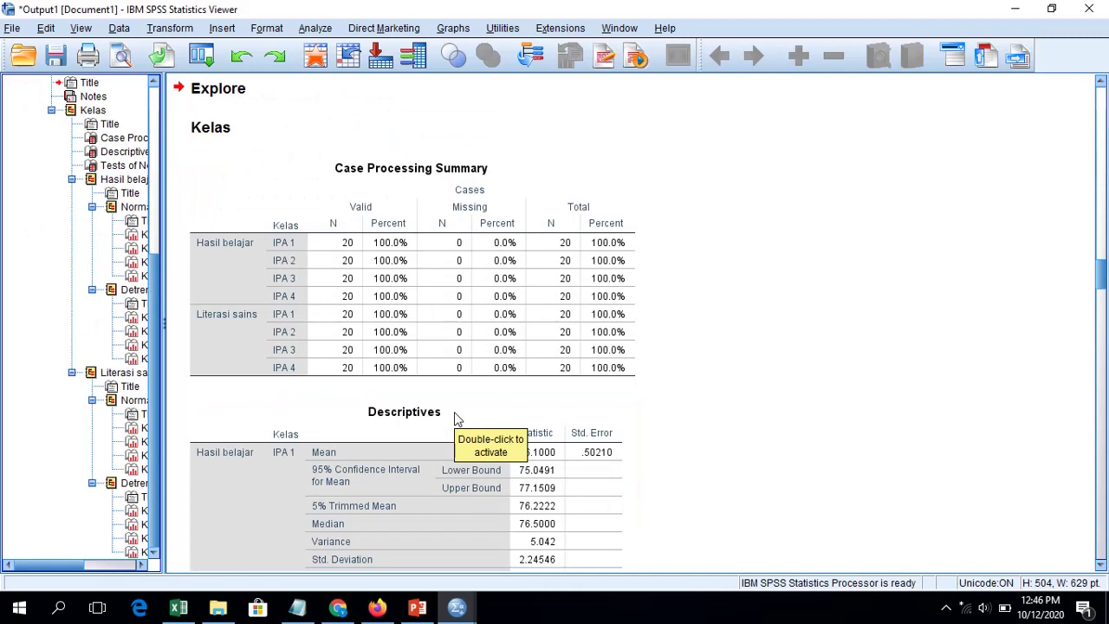
Widen the output outline and examine the Shapiro-Wilk significance values per class in the Tests of Normality table.
scroll(426, 240, "down", 3)
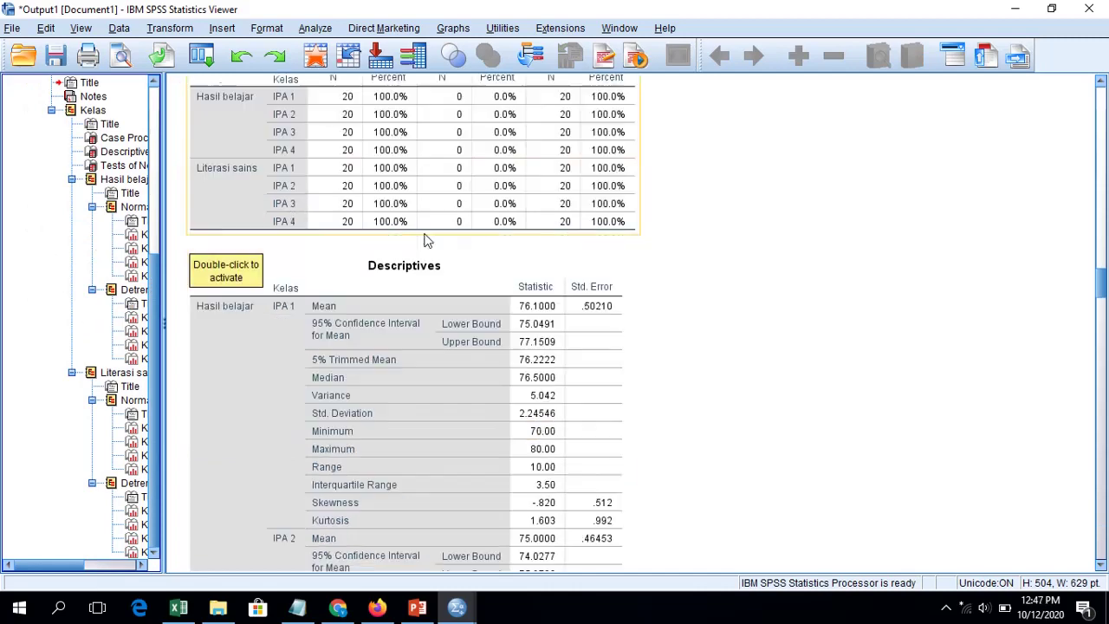
scroll(439, 295, "up", 8)
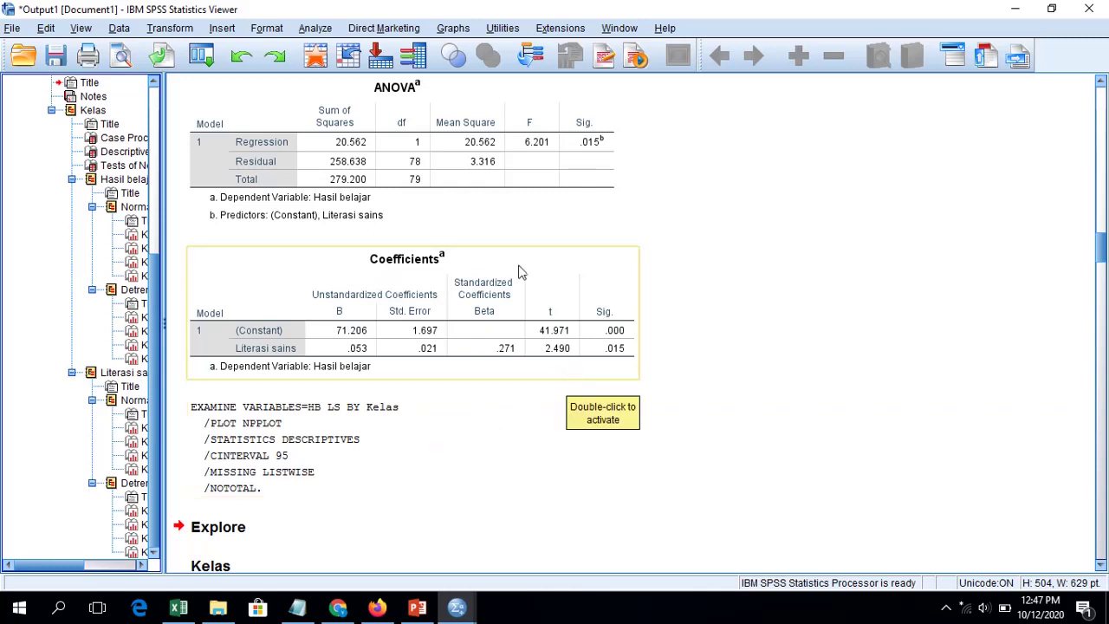
left_click_drag(164, 166, 205, 164)
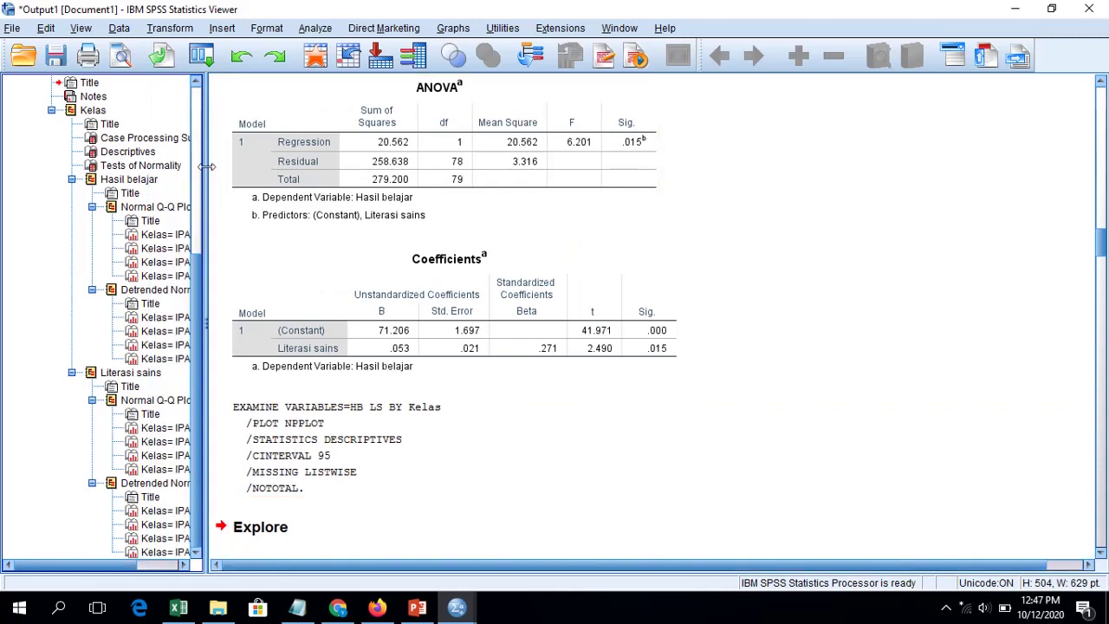
left_click(161, 170)
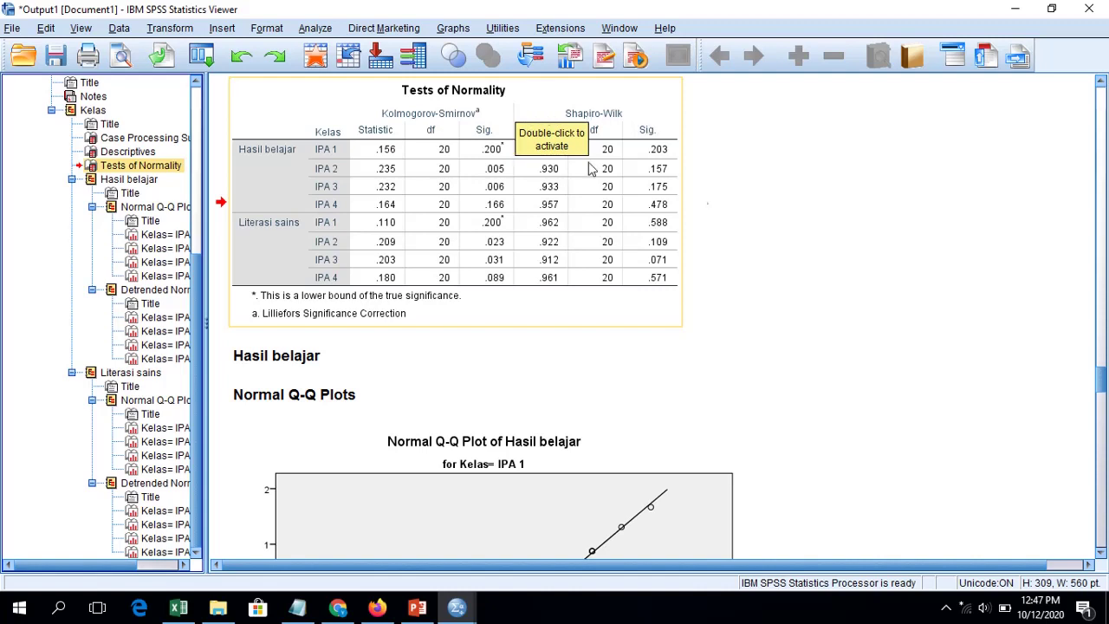
left_click(801, 206)
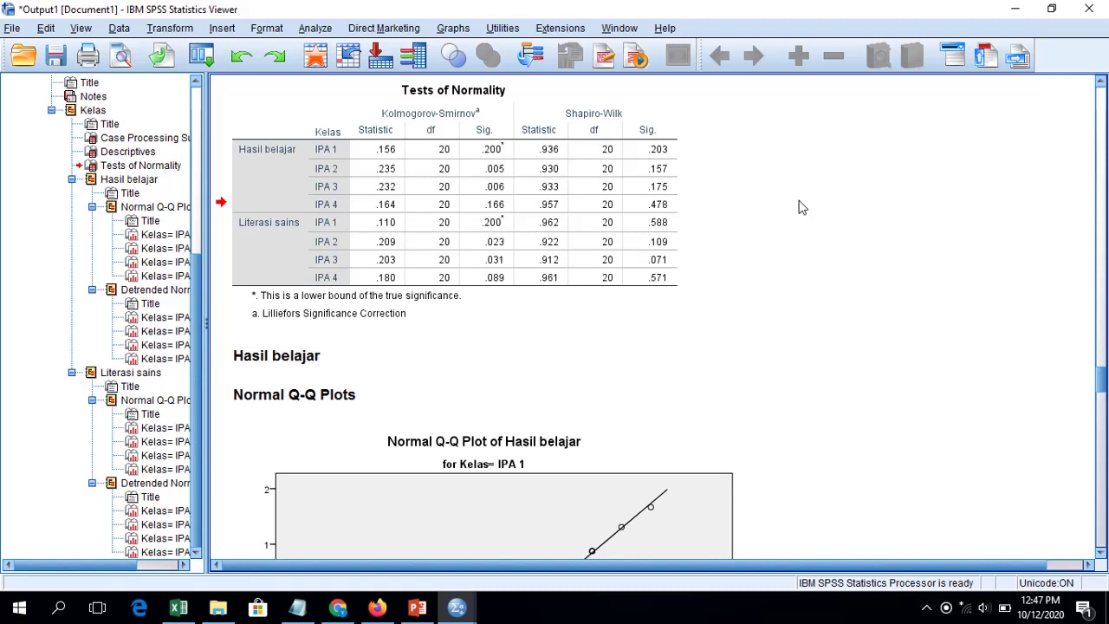
left_click(534, 208)
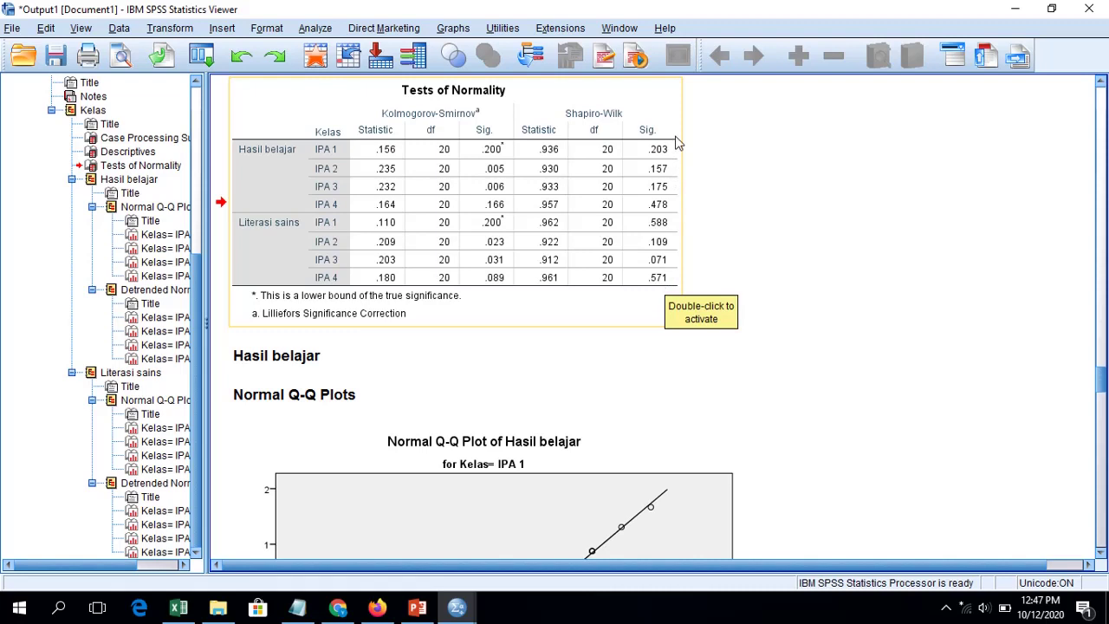
left_click(686, 244)
left_click(684, 242)
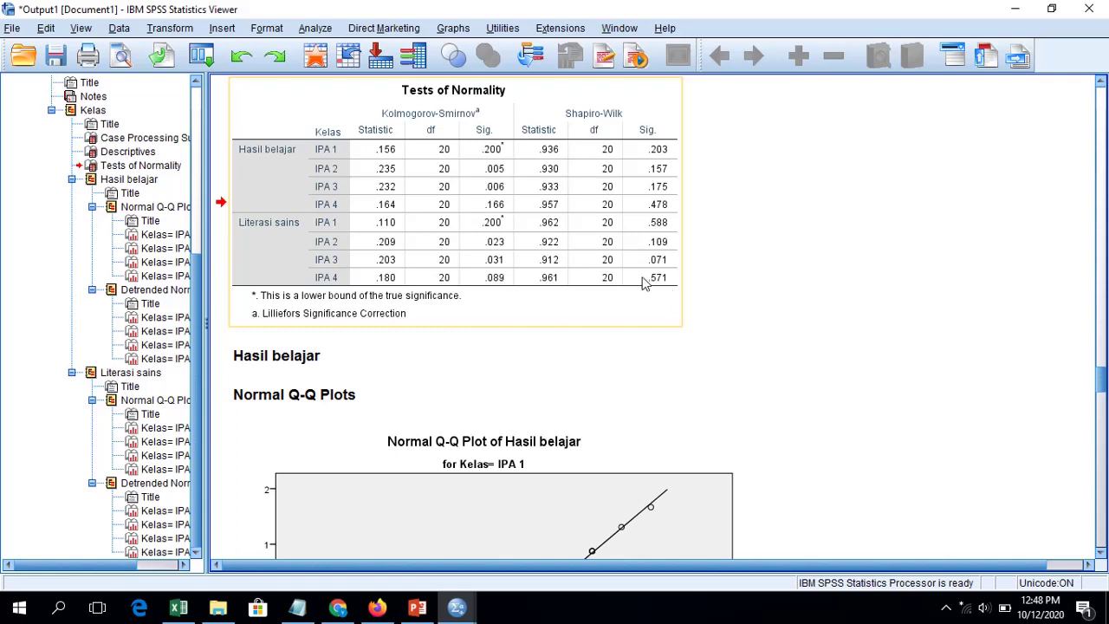
Start a multivariate General Linear Model analysis with Hasil belajar [HB] and Literasi sains [LS] as the dependent variables.
left_click(706, 315)
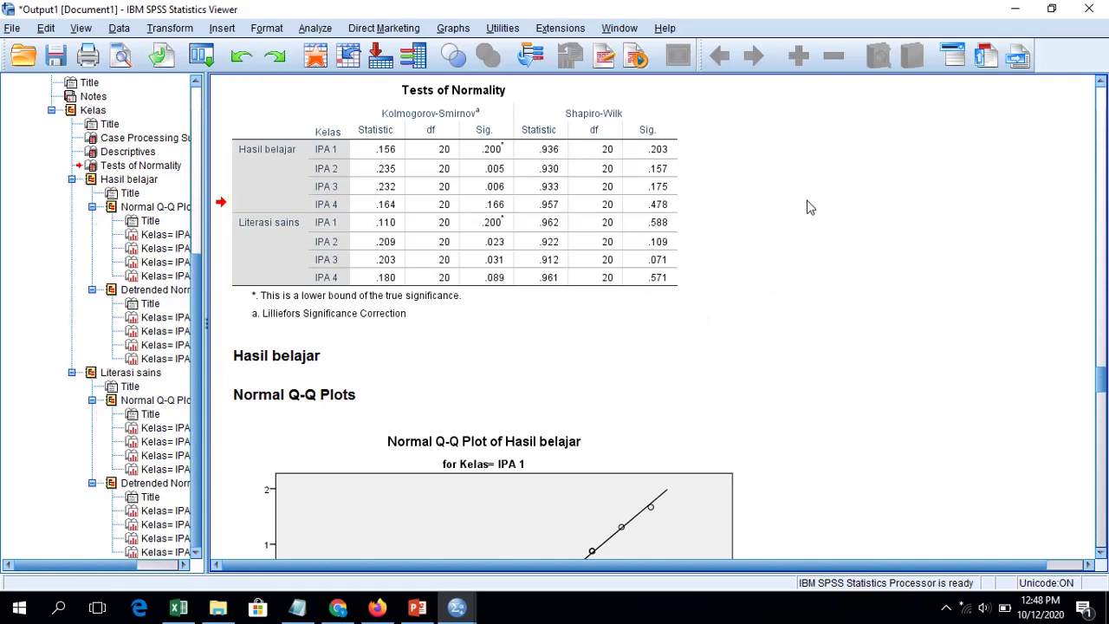
left_click(317, 28)
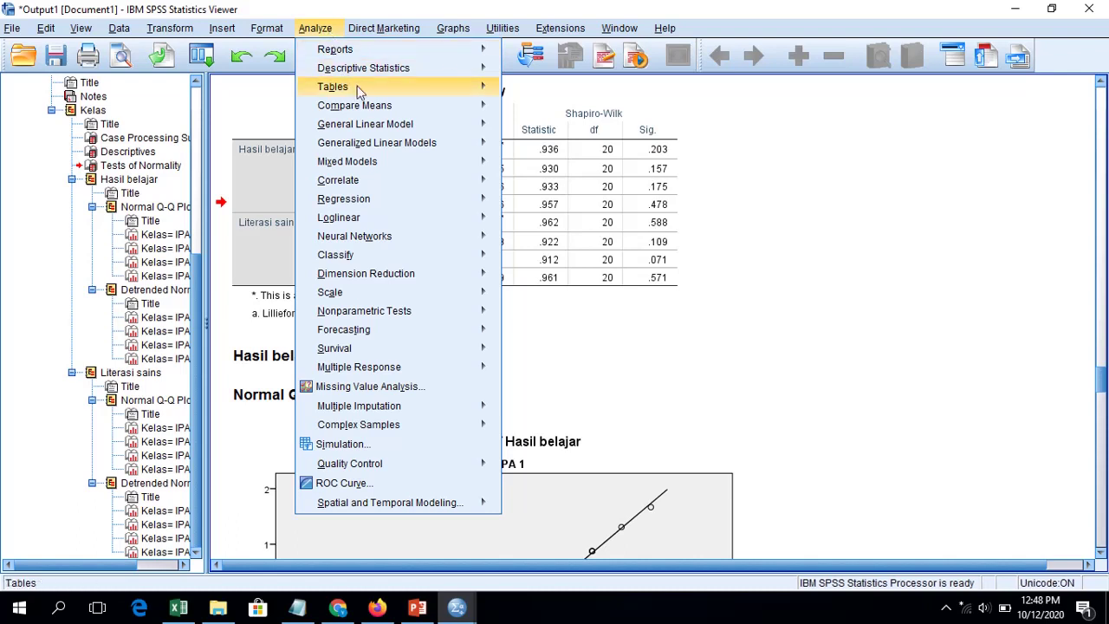
mouse_move(457, 126)
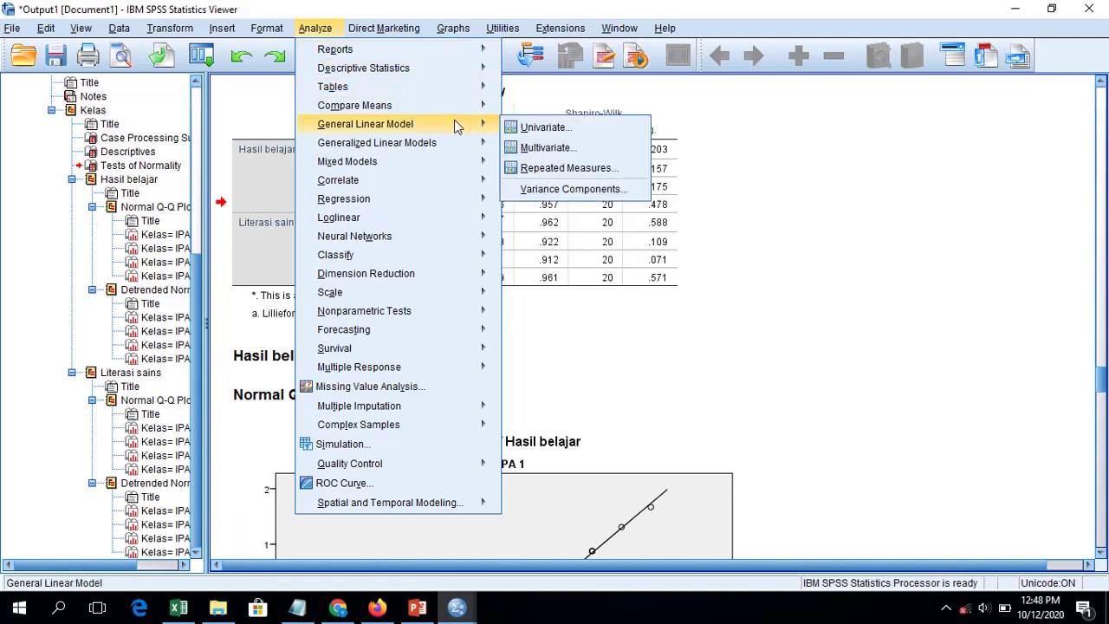
left_click(609, 150)
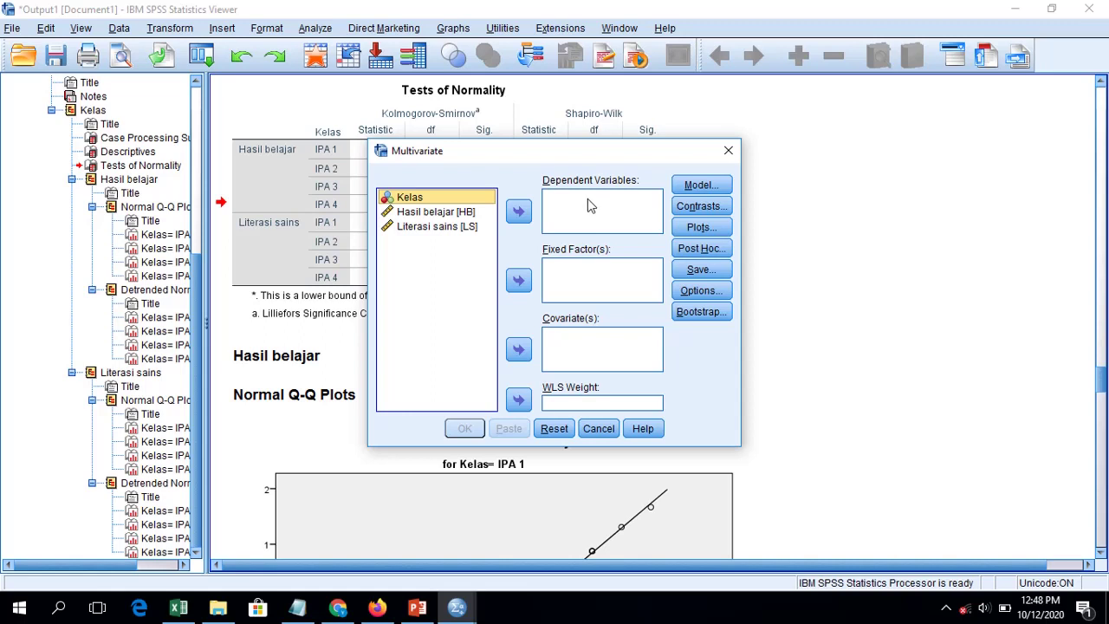
left_click(475, 212)
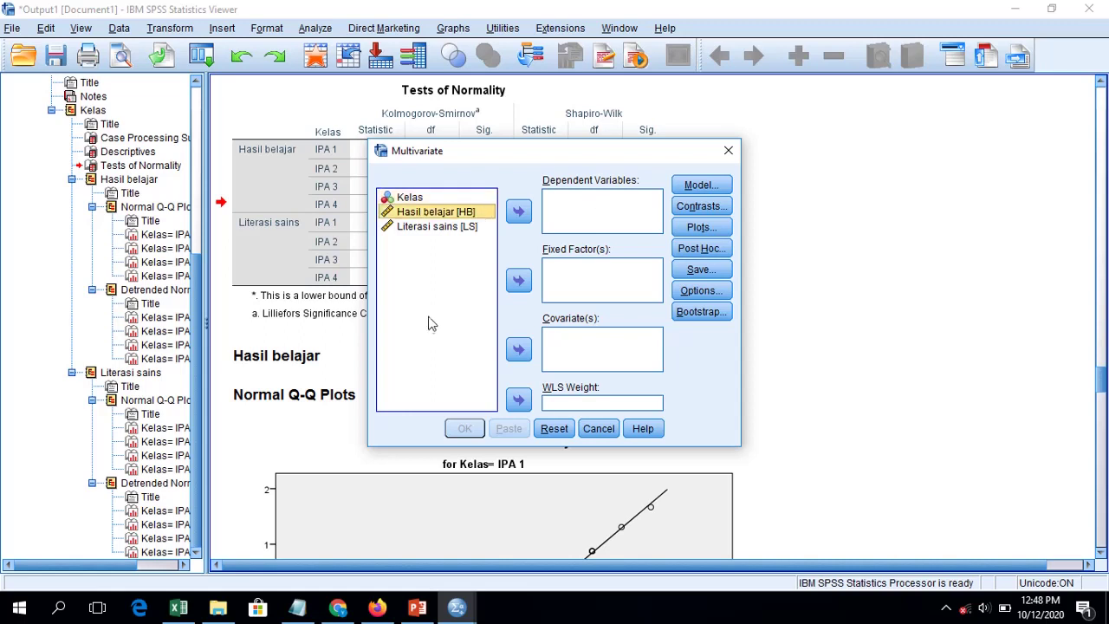
left_click(518, 213)
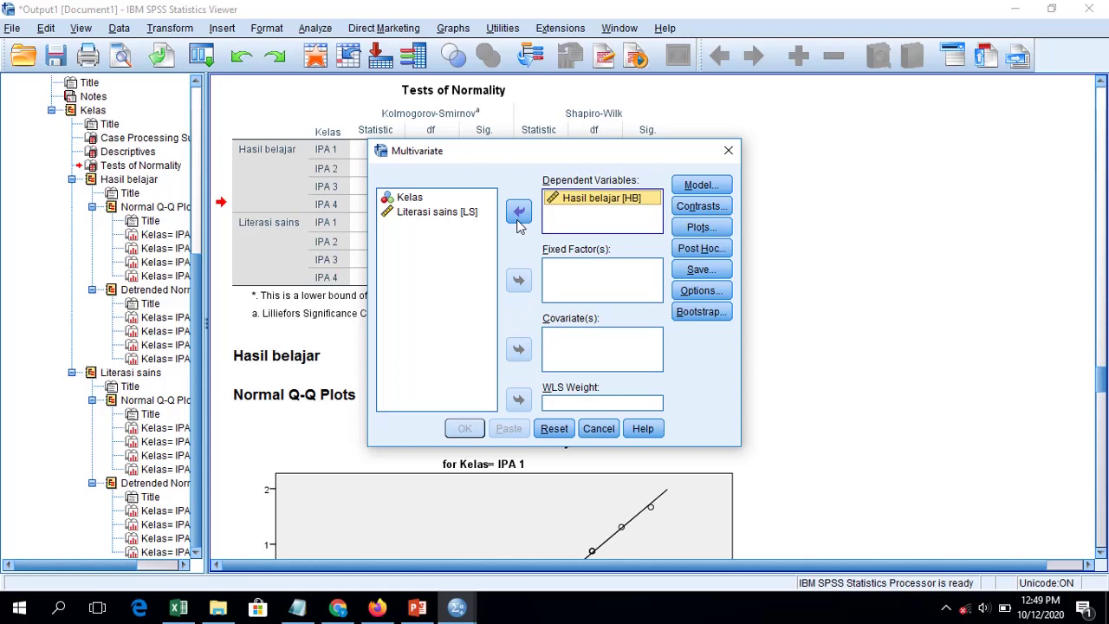
left_click(453, 213)
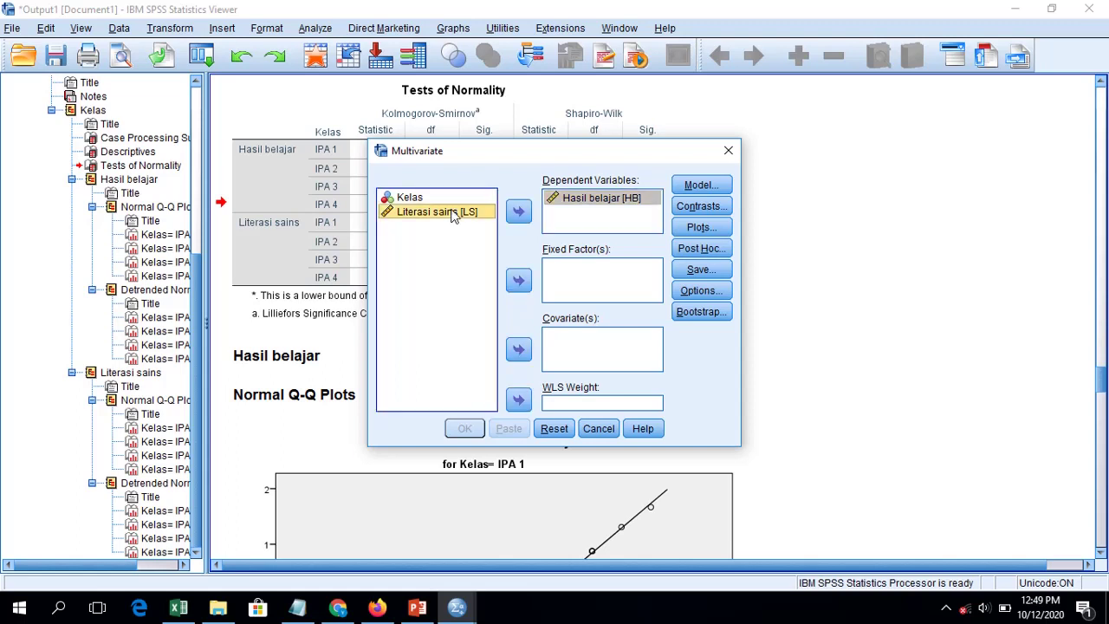
left_click(518, 213)
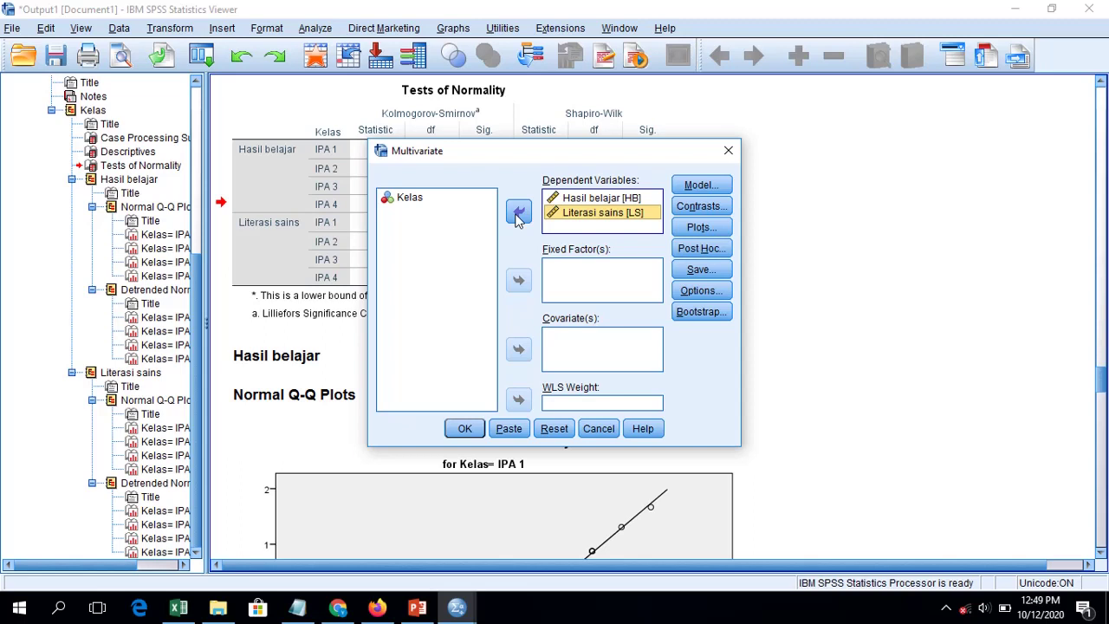
Assign Kelas as the fixed factor of the multivariate analysis.
left_click(448, 202)
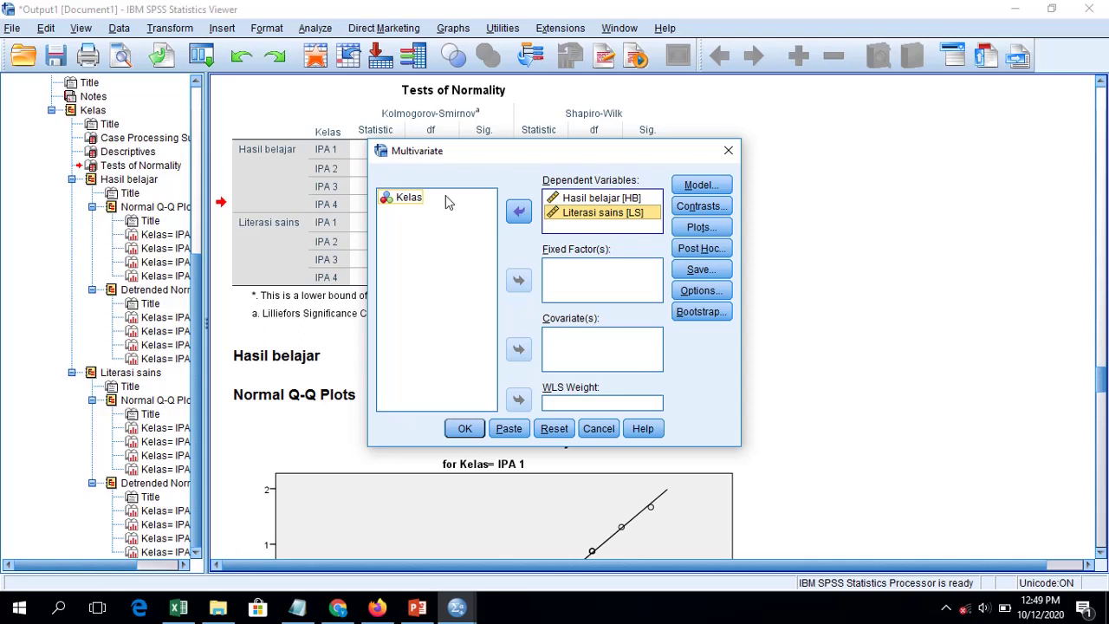
left_click(446, 199)
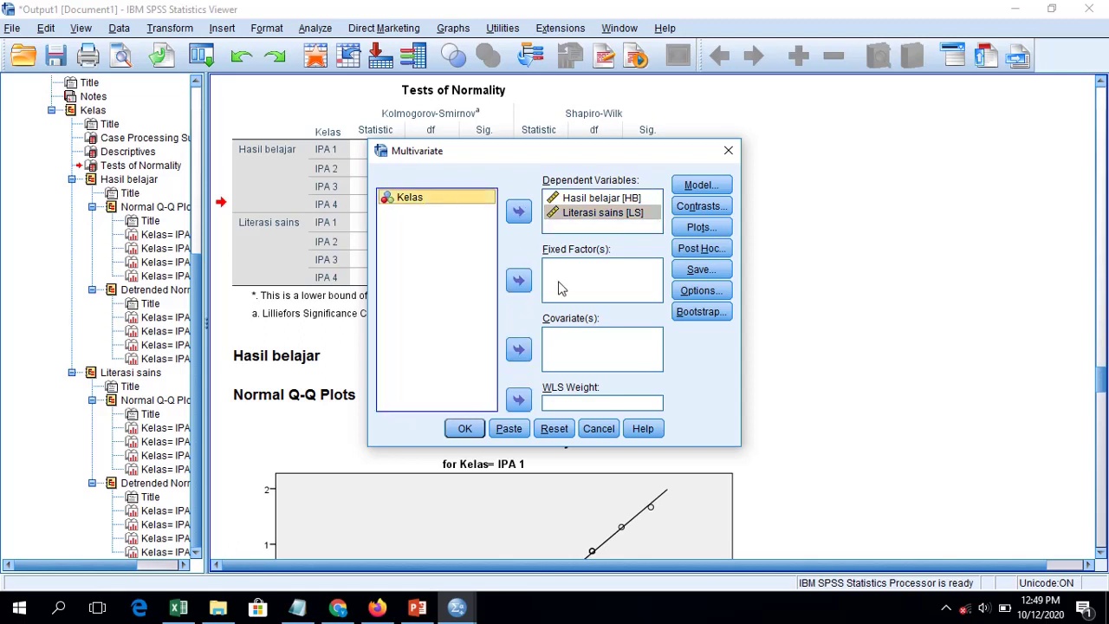
left_click(438, 201)
left_click(518, 281)
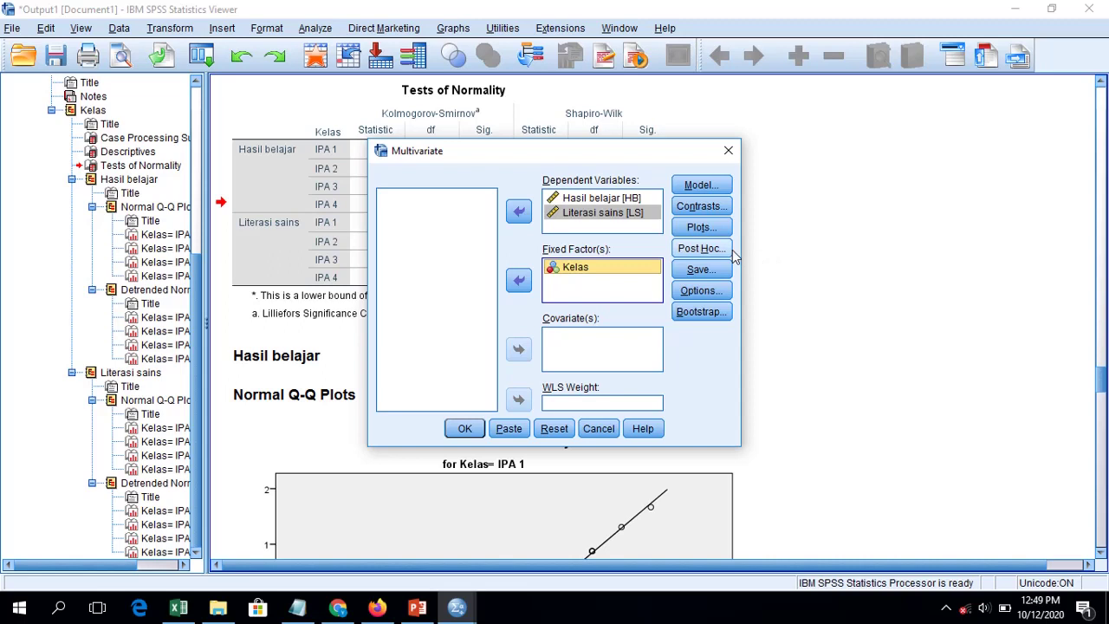
In the multivariate options, display estimated marginal means for Kelas and enable Compare main effects with the LSD(none) adjustment.
left_click(687, 298)
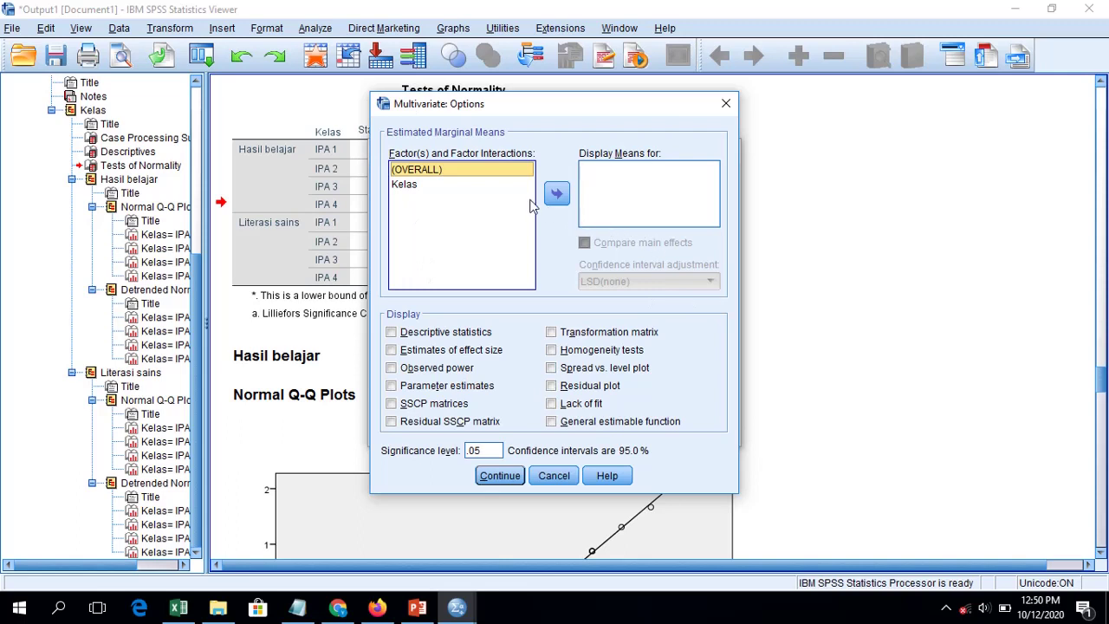
left_click(428, 184)
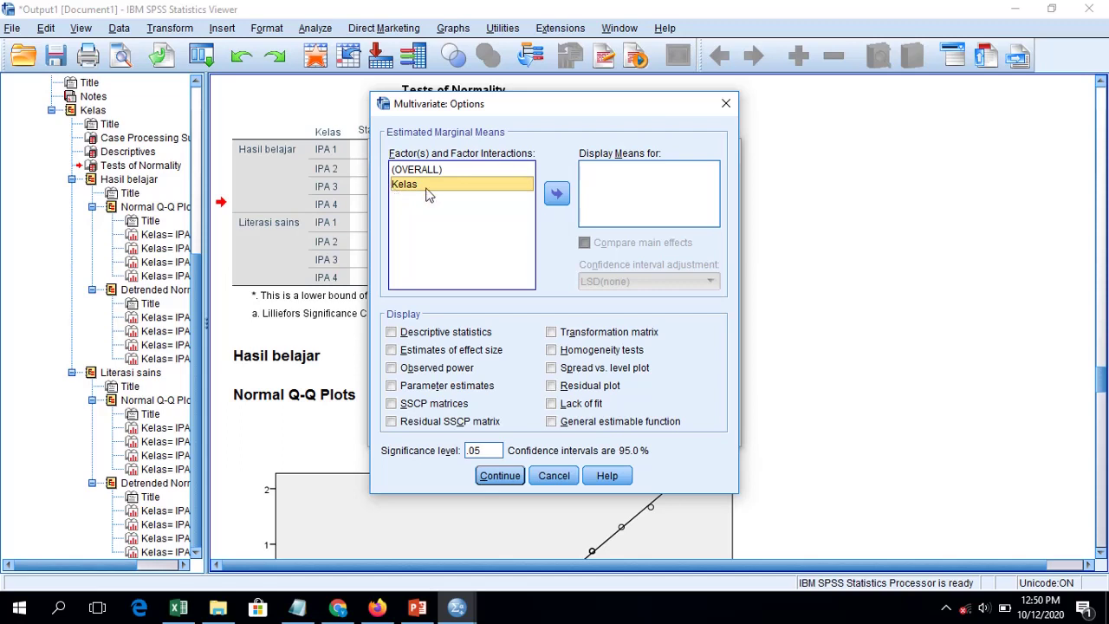
left_click(557, 195)
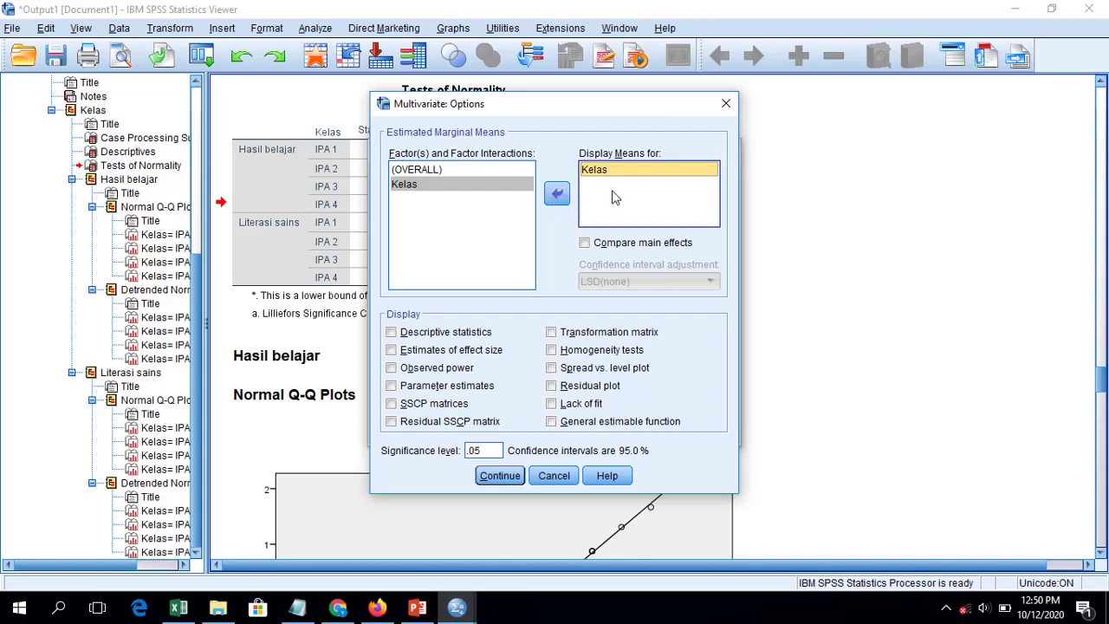
left_click(665, 245)
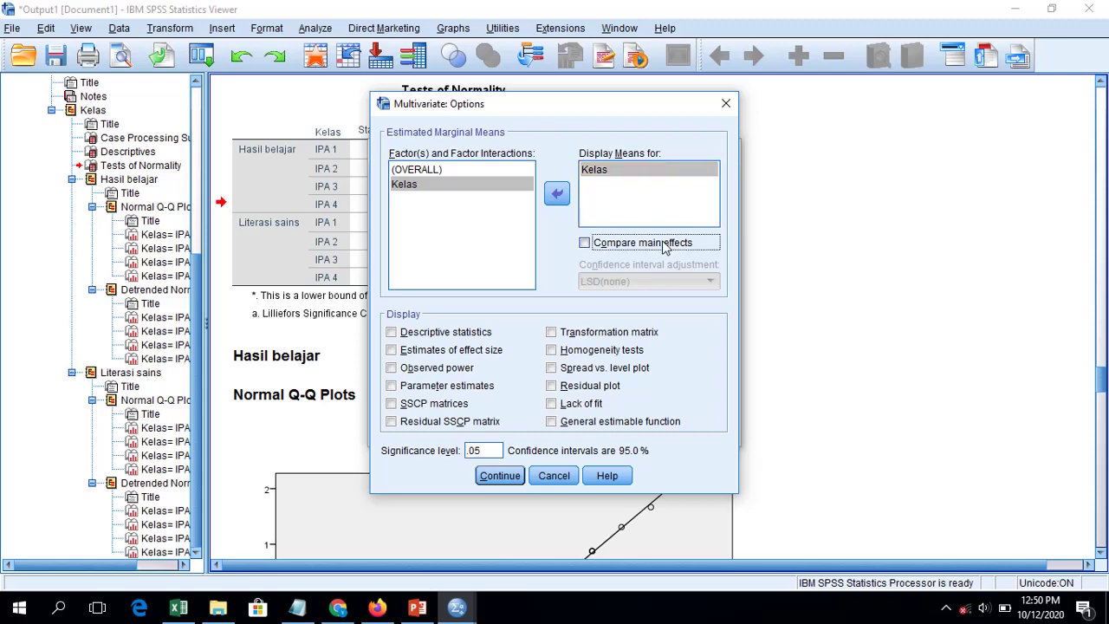
left_click_drag(580, 121, 368, 136)
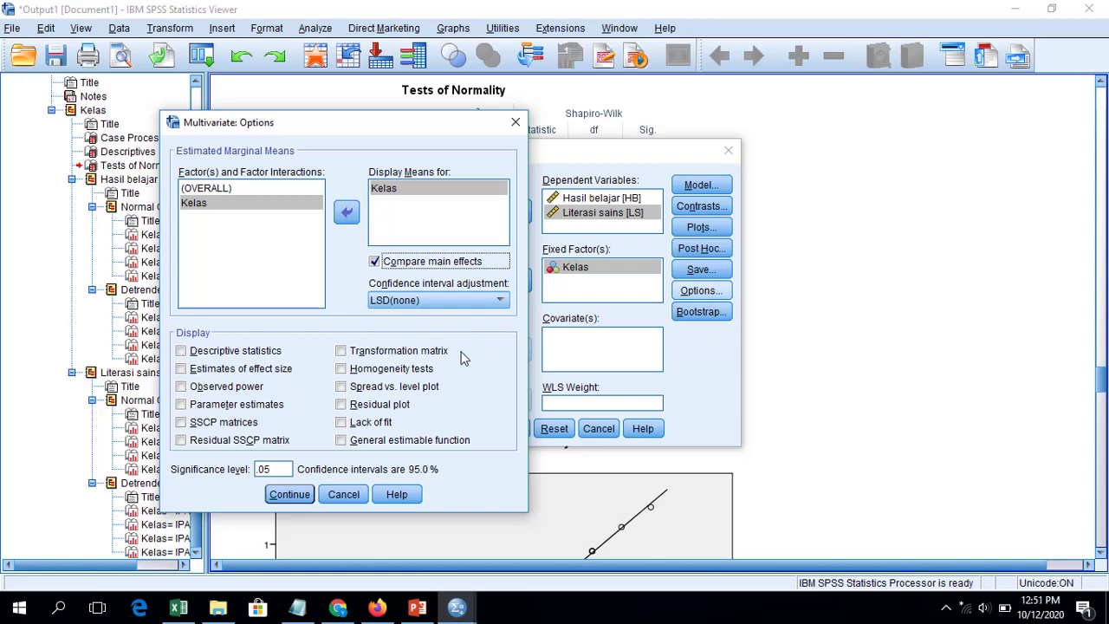
Enable Descriptive statistics, Estimates of effect size and Homogeneity tests, and run the multivariate analysis.
left_click(268, 355)
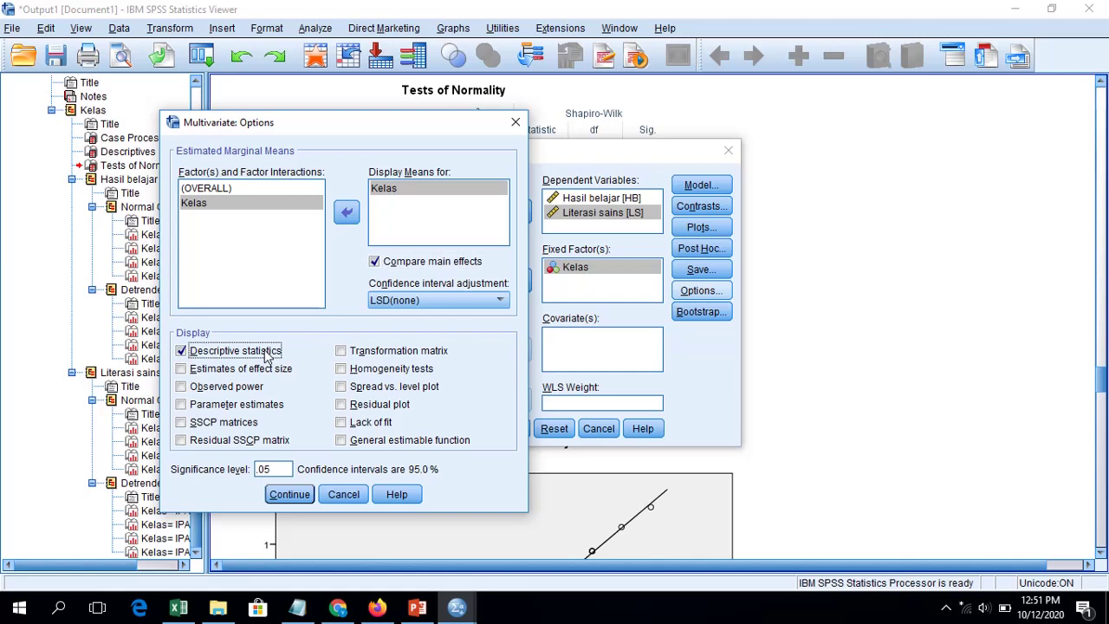
left_click(254, 373)
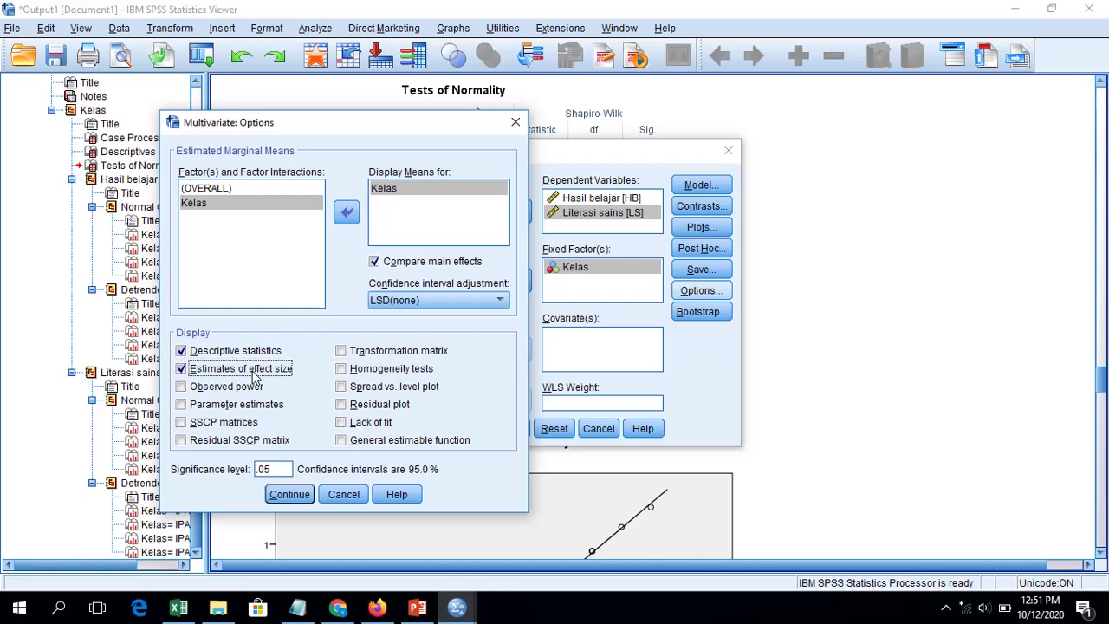
left_click(382, 374)
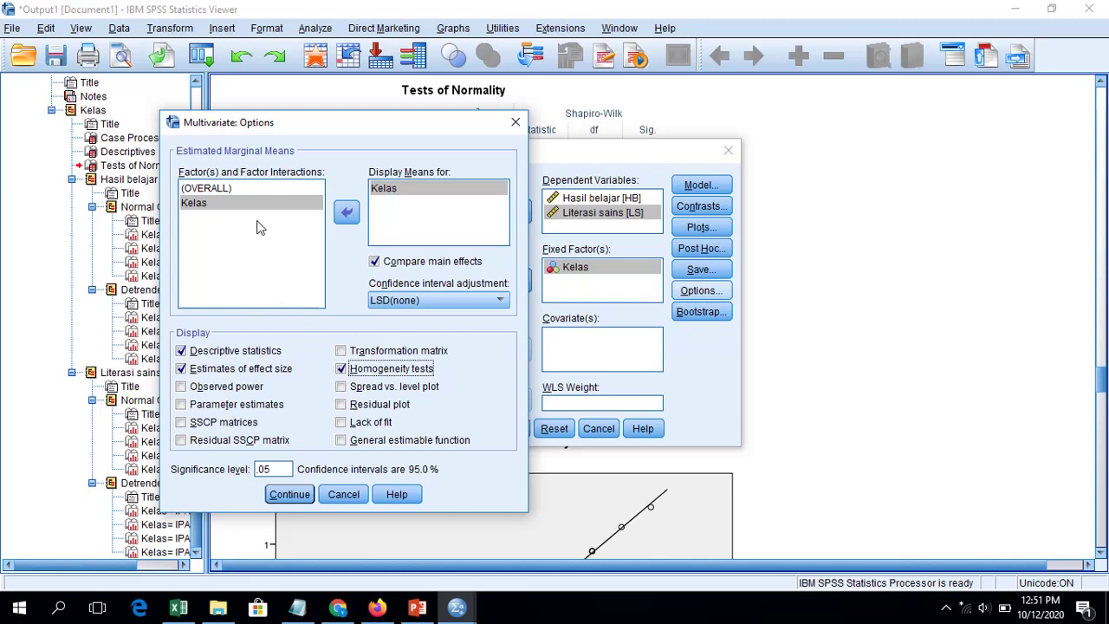
left_click(287, 498)
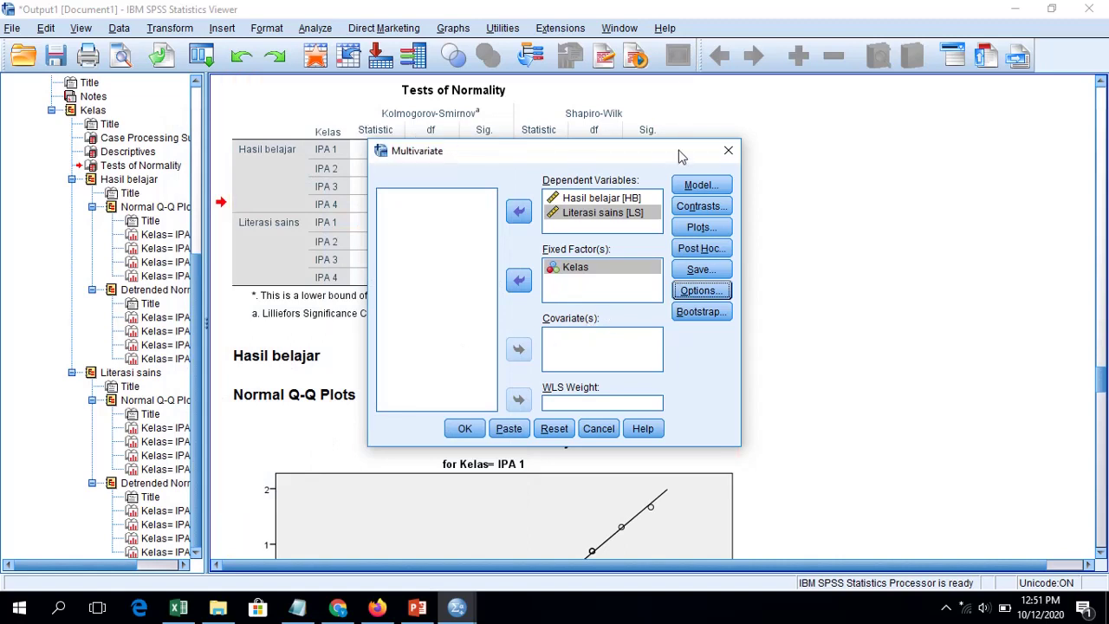
left_click(465, 428)
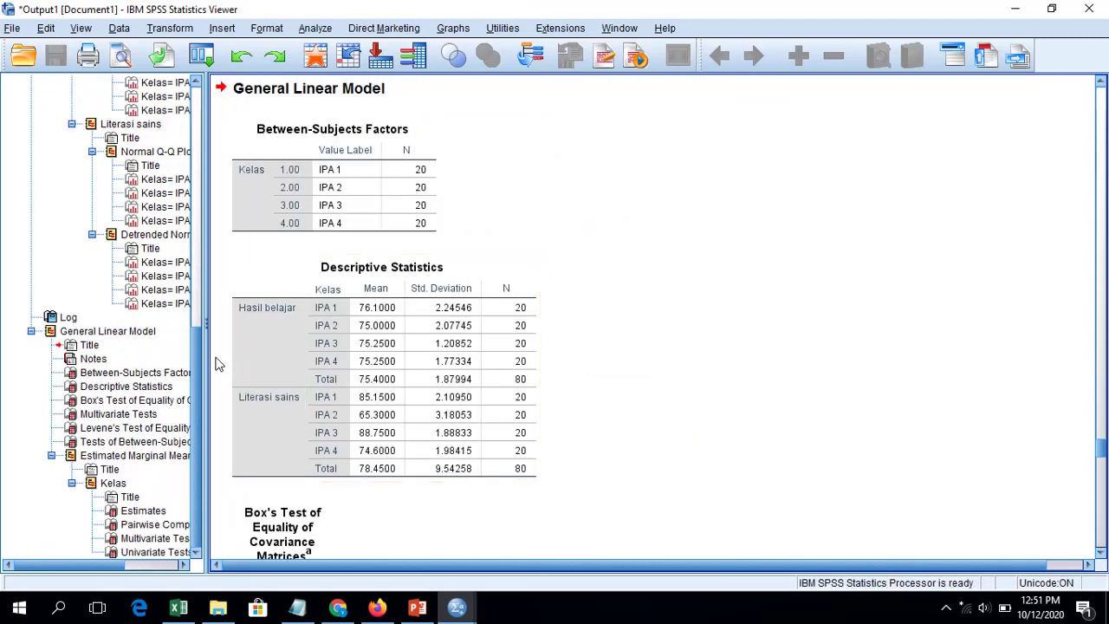
Review the Descriptive Statistics and examine the significance in Box's Test of Equality of Covariance Matrices.
scroll(308, 337, "down", 2)
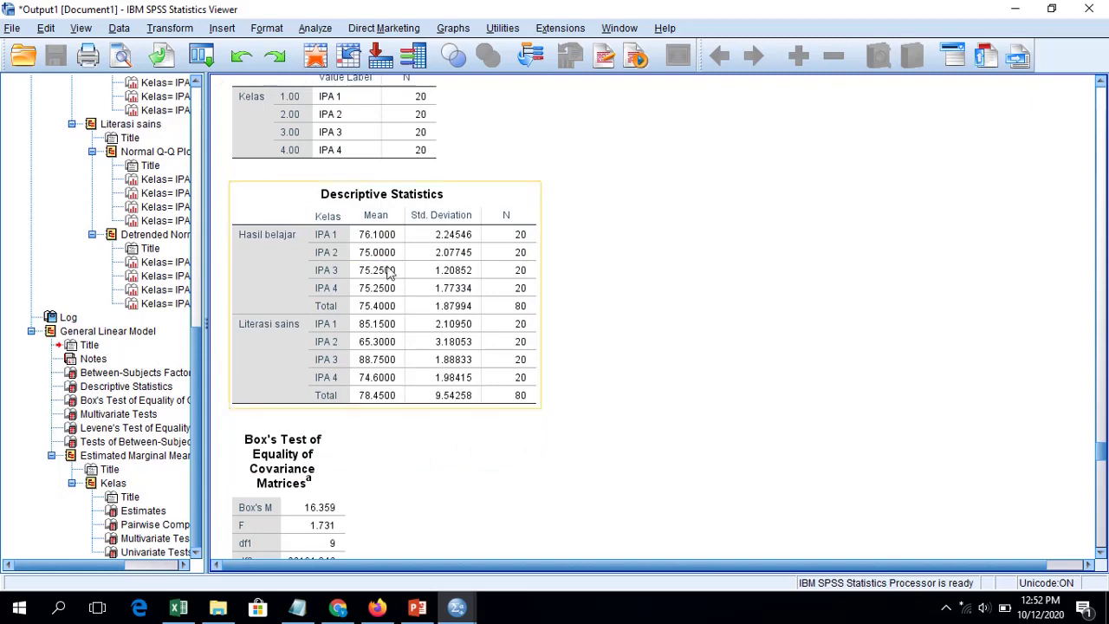
scroll(445, 292, "down", 6)
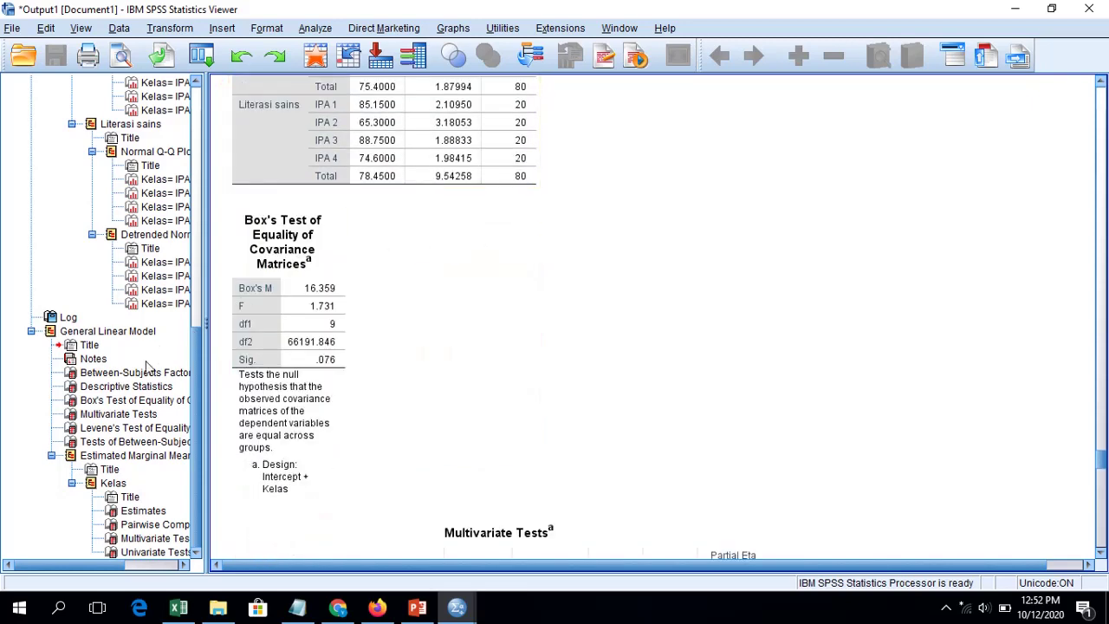
left_click(149, 402)
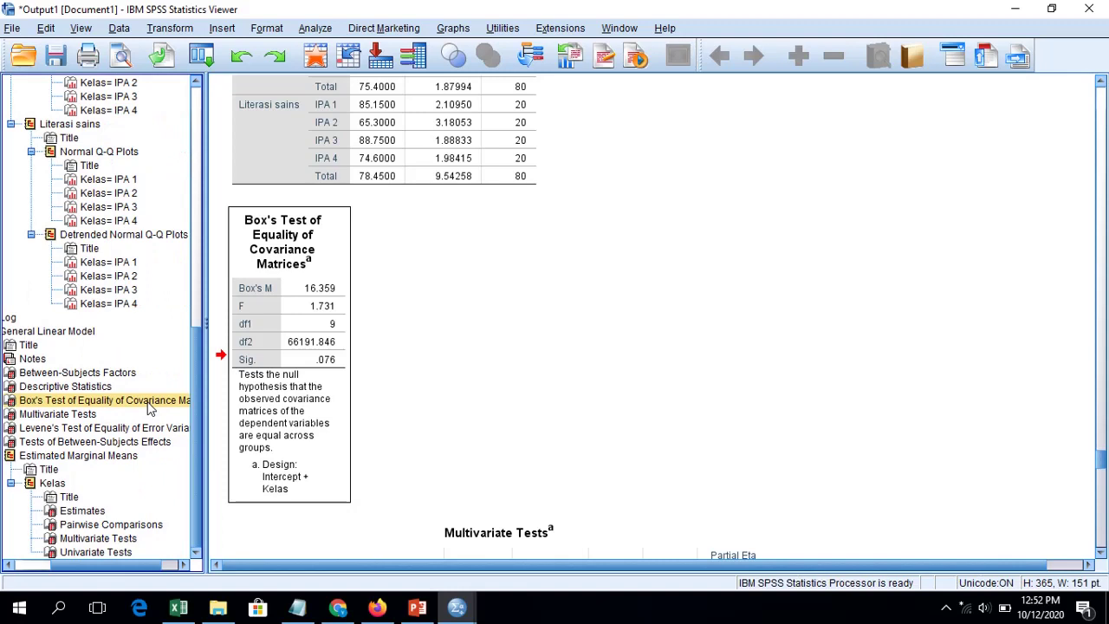
left_click(254, 435)
Compare the Kelas significance and partial eta squared values in the Multivariate Tests and Tests of Between-Subjects Effects tables.
left_click(52, 414)
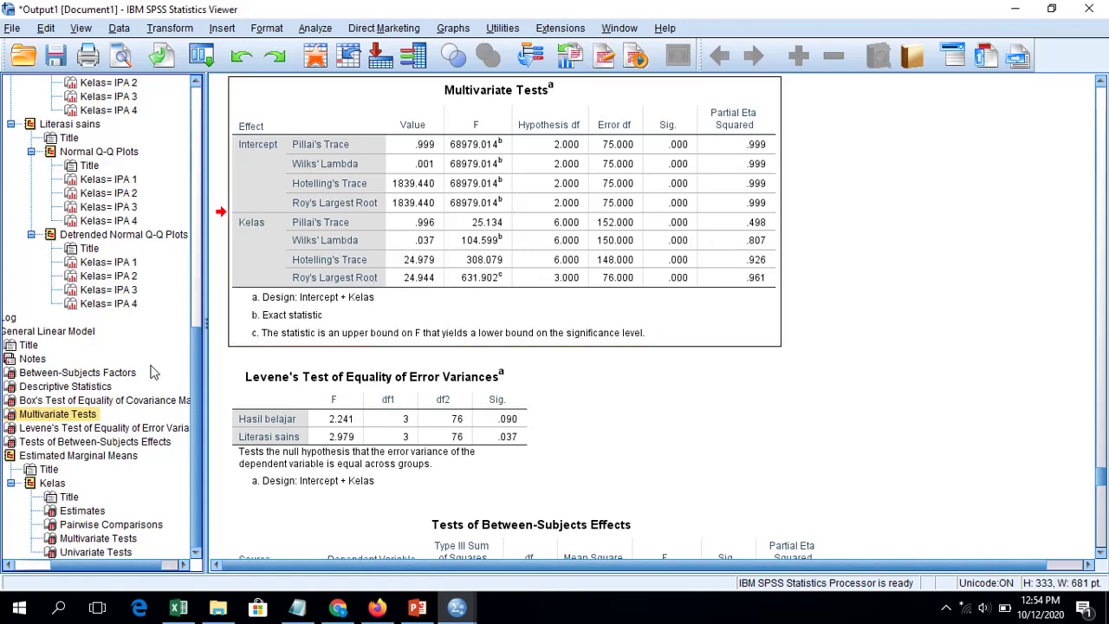
left_click(141, 443)
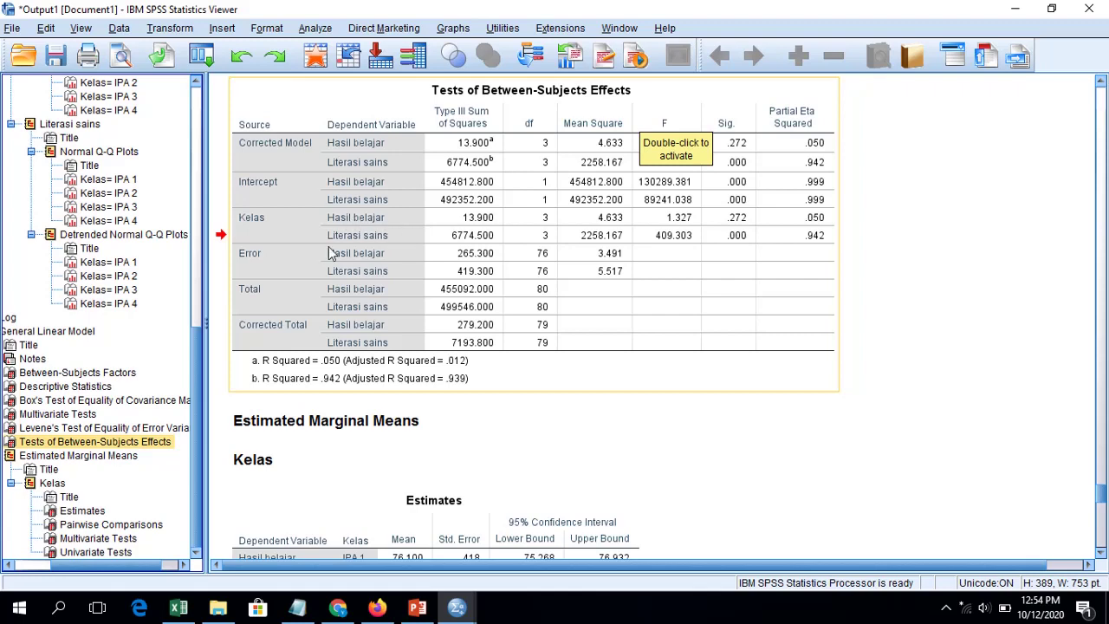
left_click(86, 417)
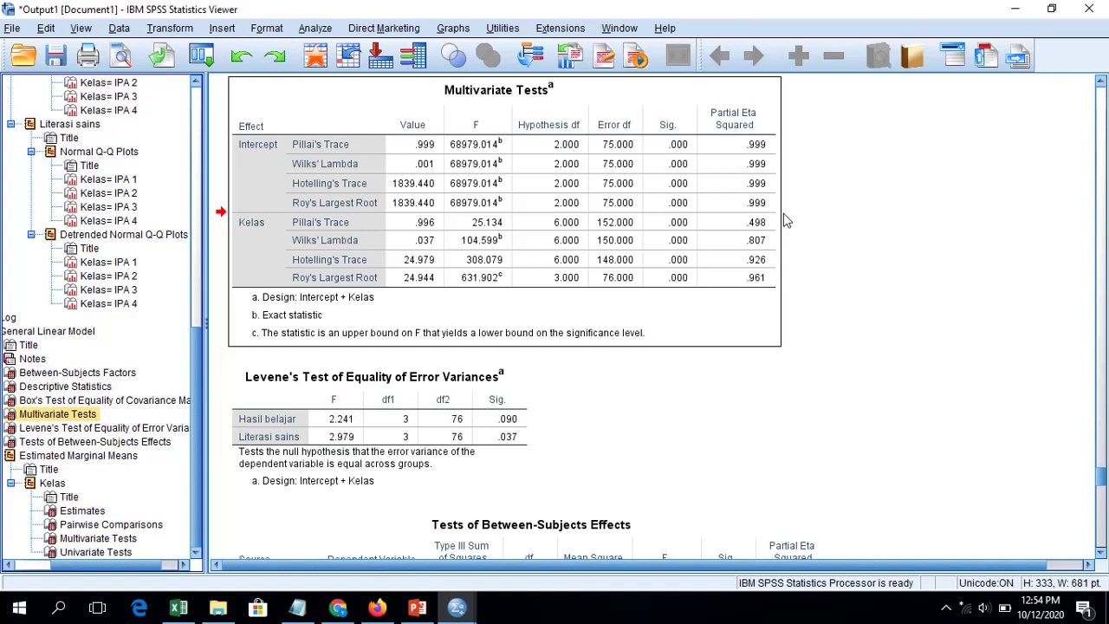
left_click(138, 441)
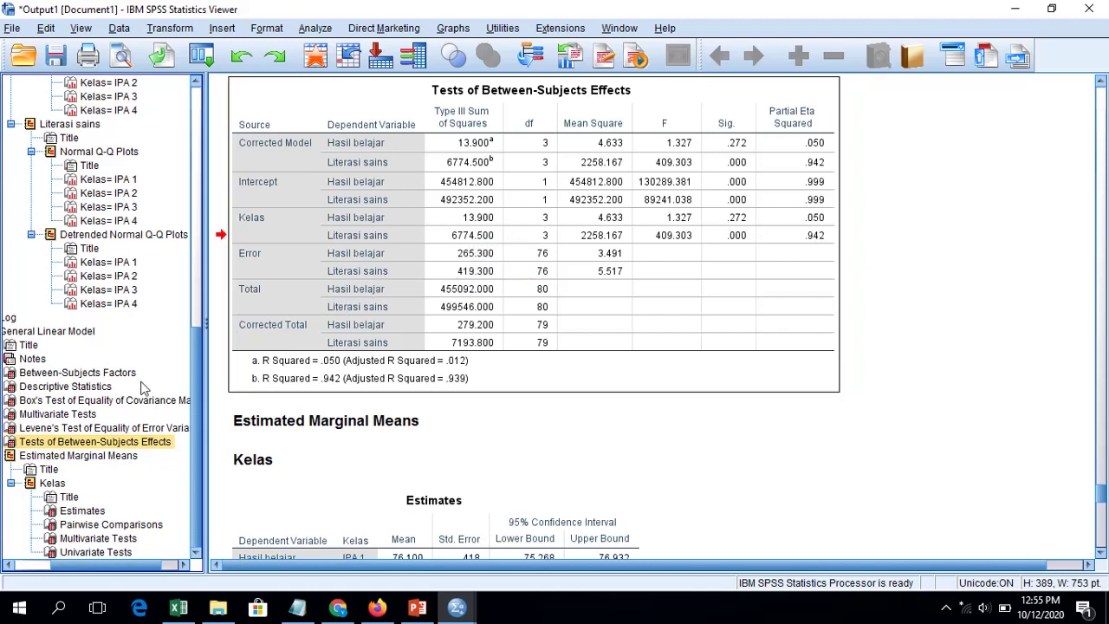
left_click(141, 529)
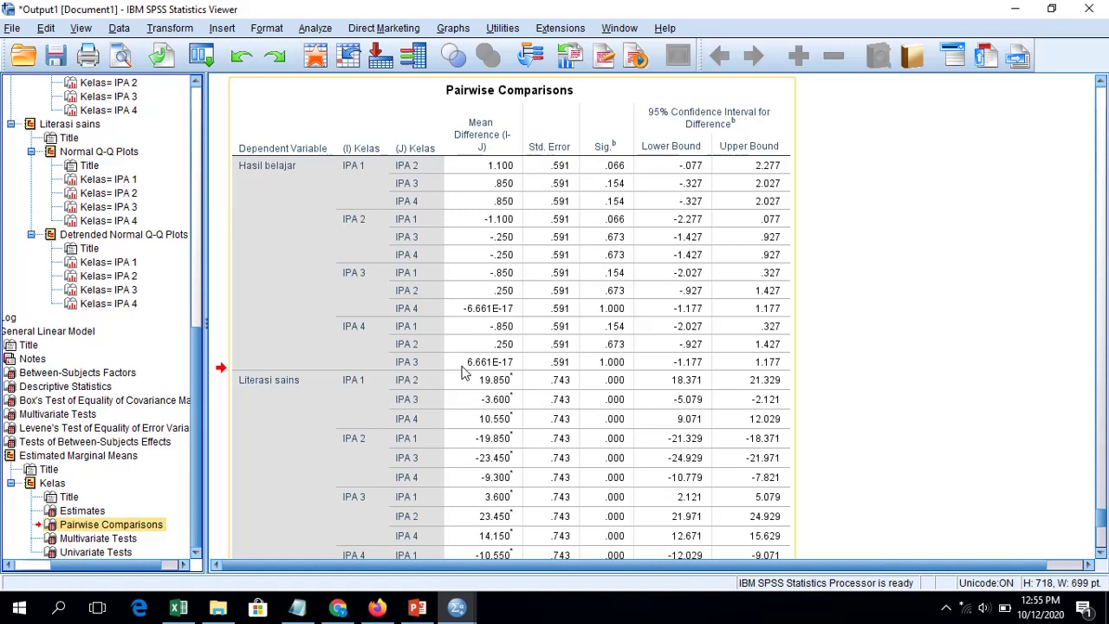
left_click(104, 442)
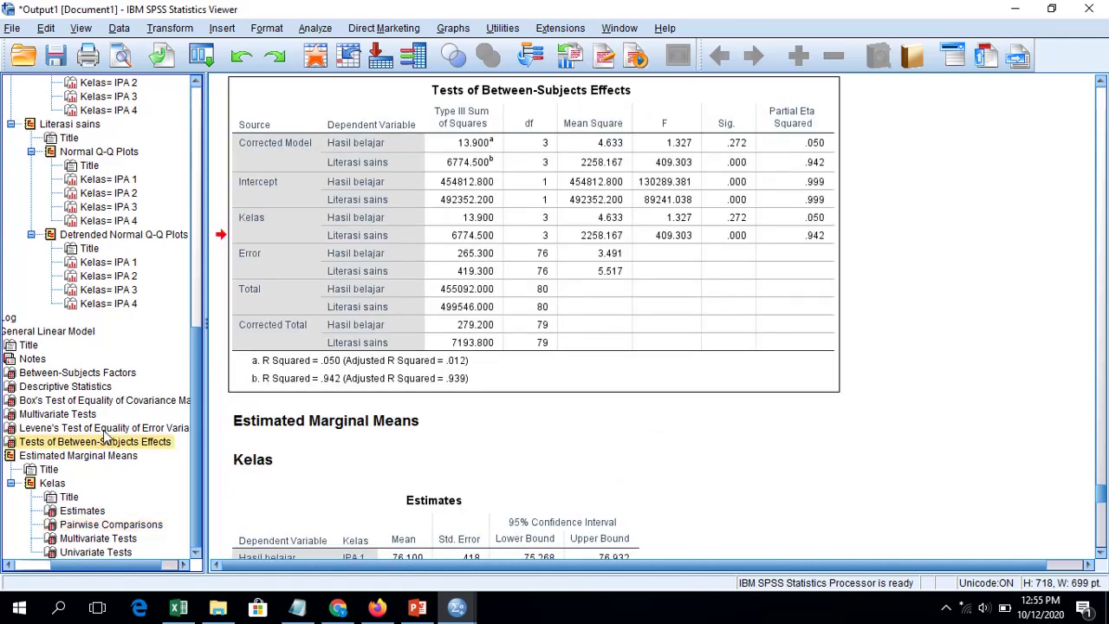
left_click(89, 418)
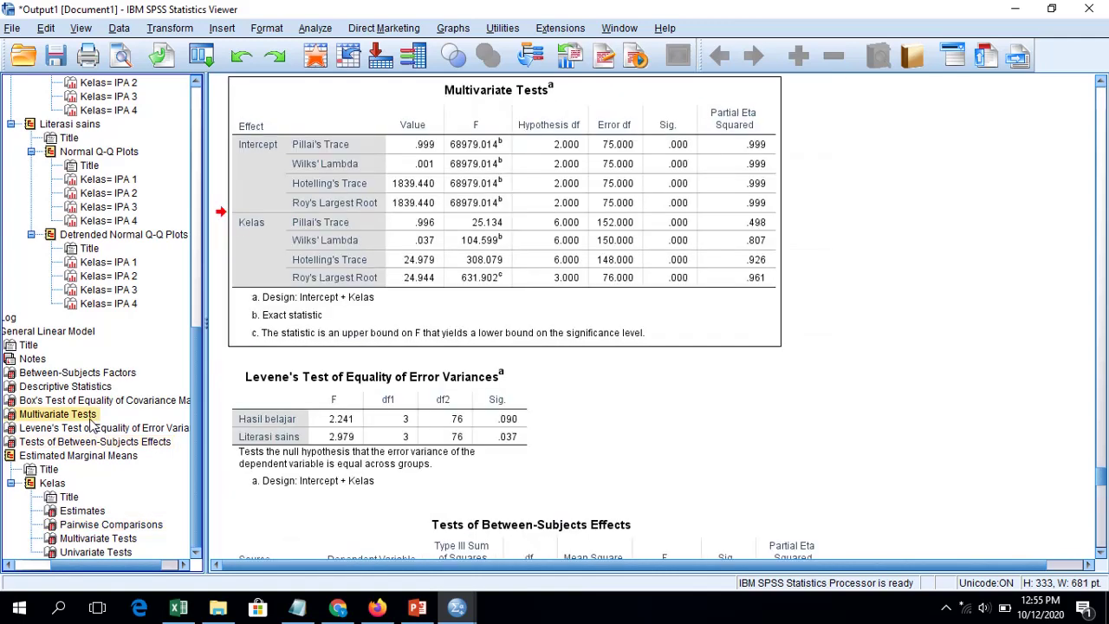
left_click(112, 442)
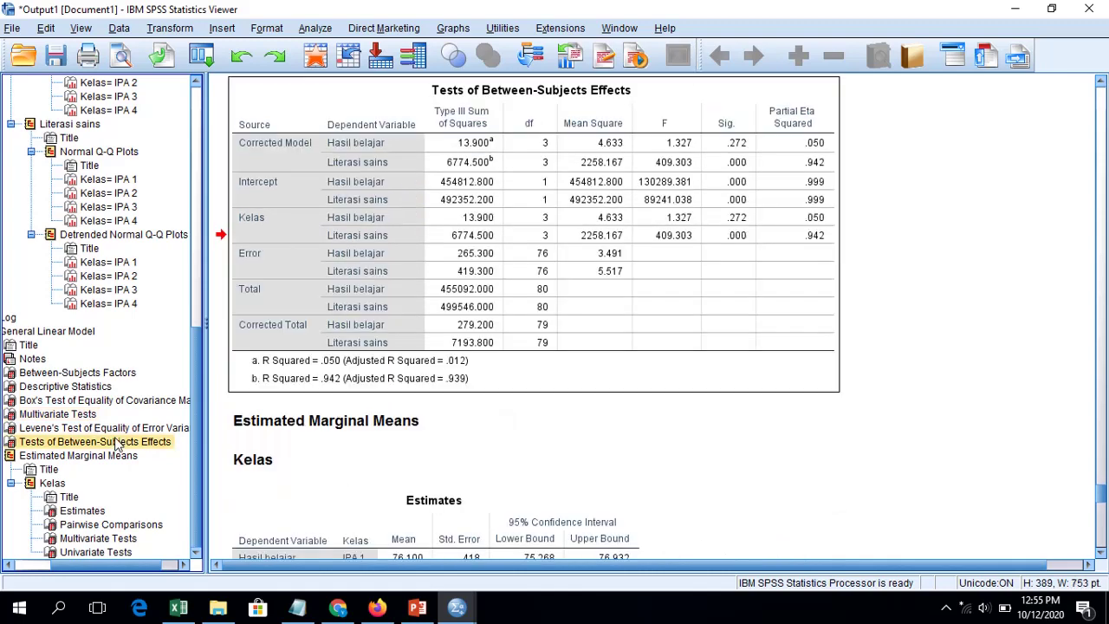
left_click(91, 416)
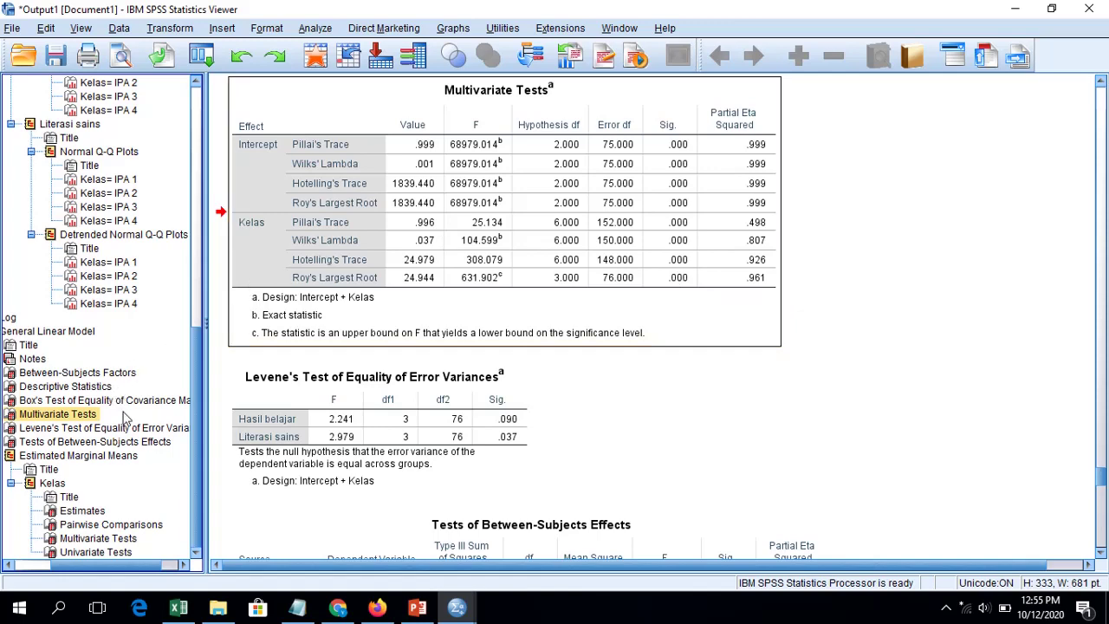
left_click(130, 444)
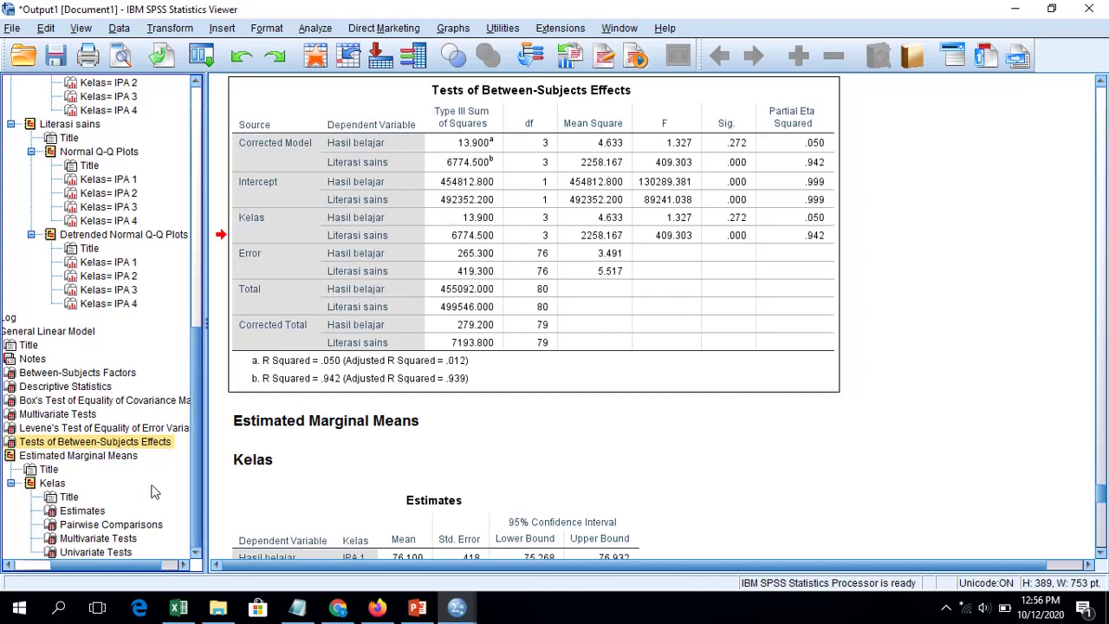
Examine the class differences and their significance for Hasil belajar and Literasi sains in the Pairwise Comparisons table.
left_click(142, 525)
left_click(293, 380)
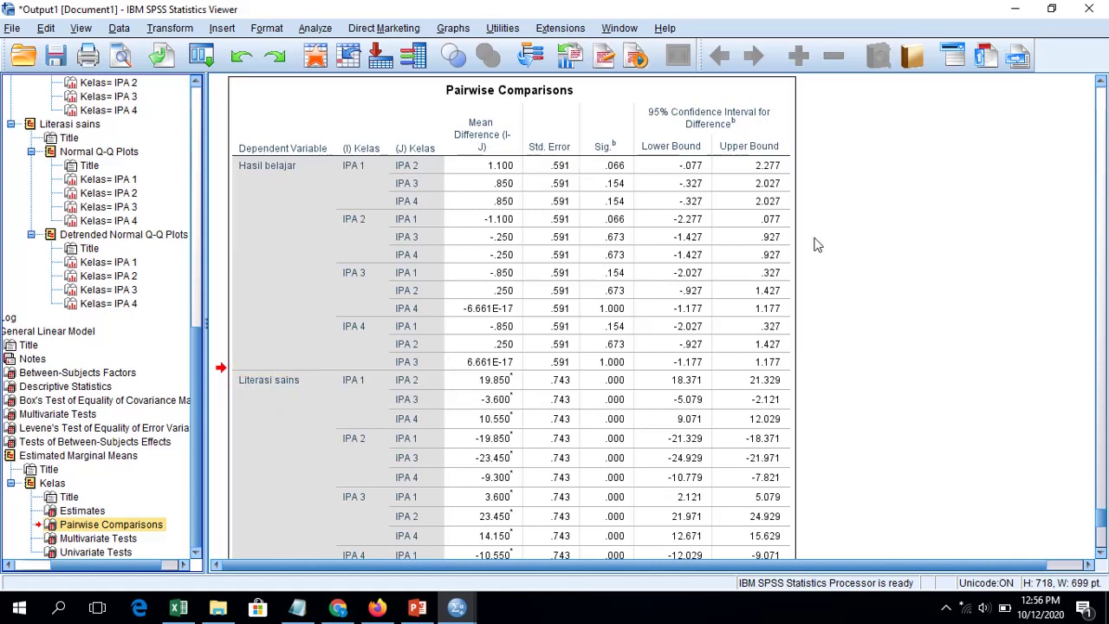
scroll(693, 302, "down", 2)
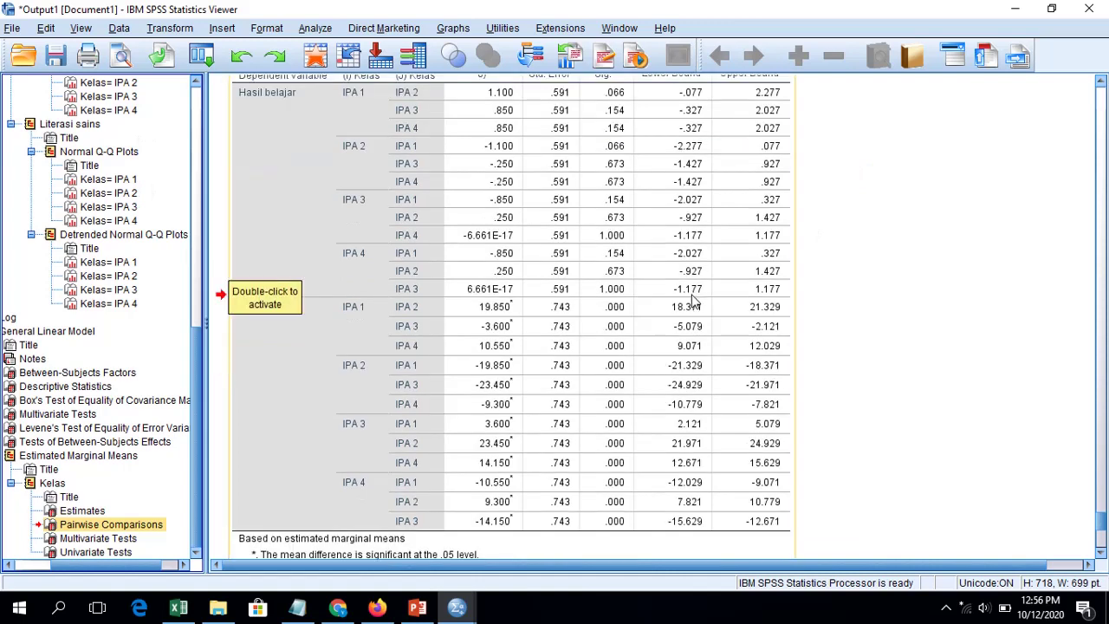
scroll(335, 396, "up", 4)
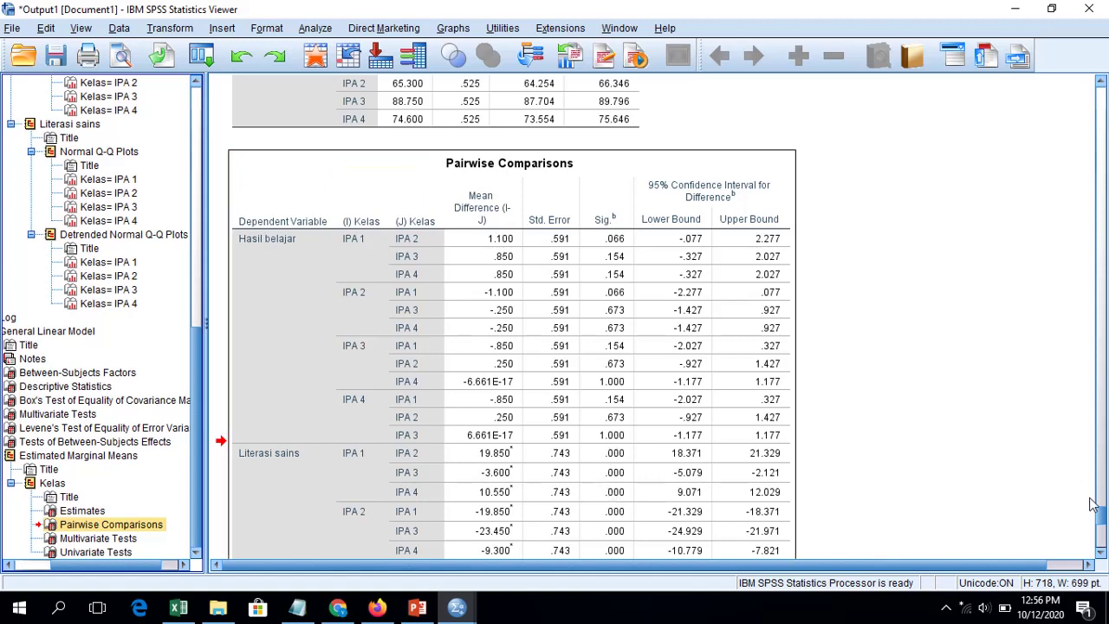
scroll(1101, 518, "down", 1)
scroll(1102, 518, "down", 5)
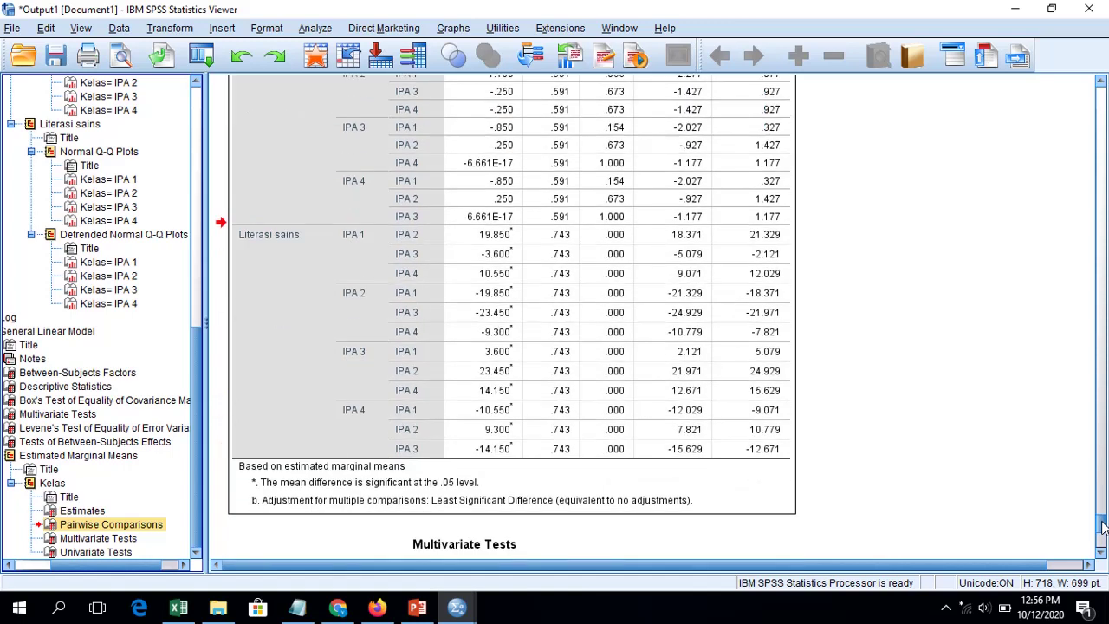